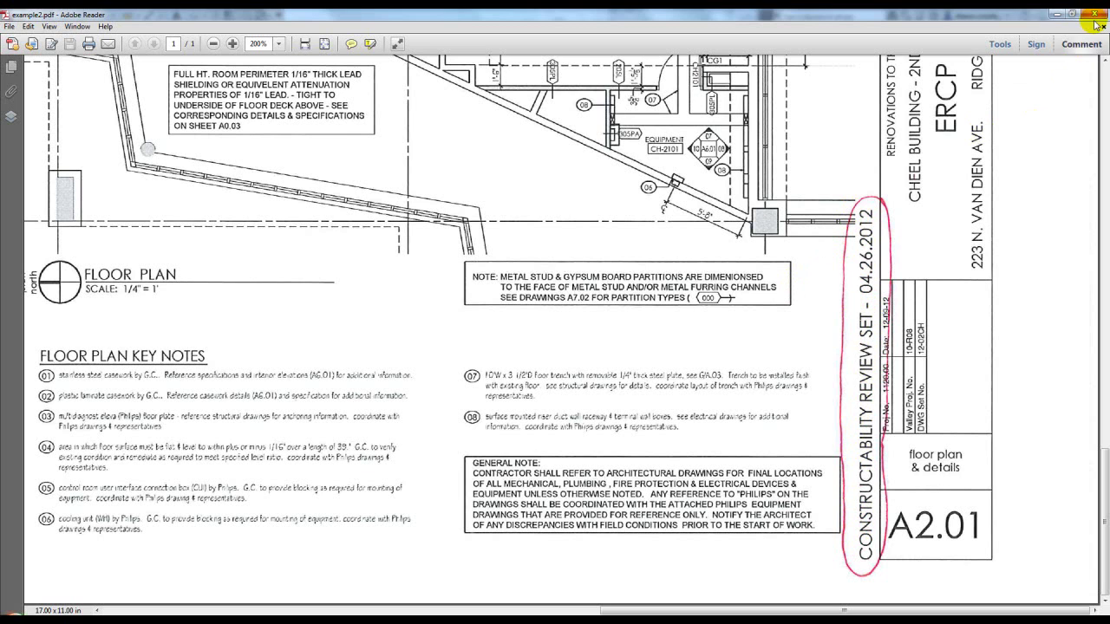
- Leave the PDF for the Revit title block family and frame its lower-right sheet name and number area
{"action": "left_click", "coordinate": [1056, 14]}
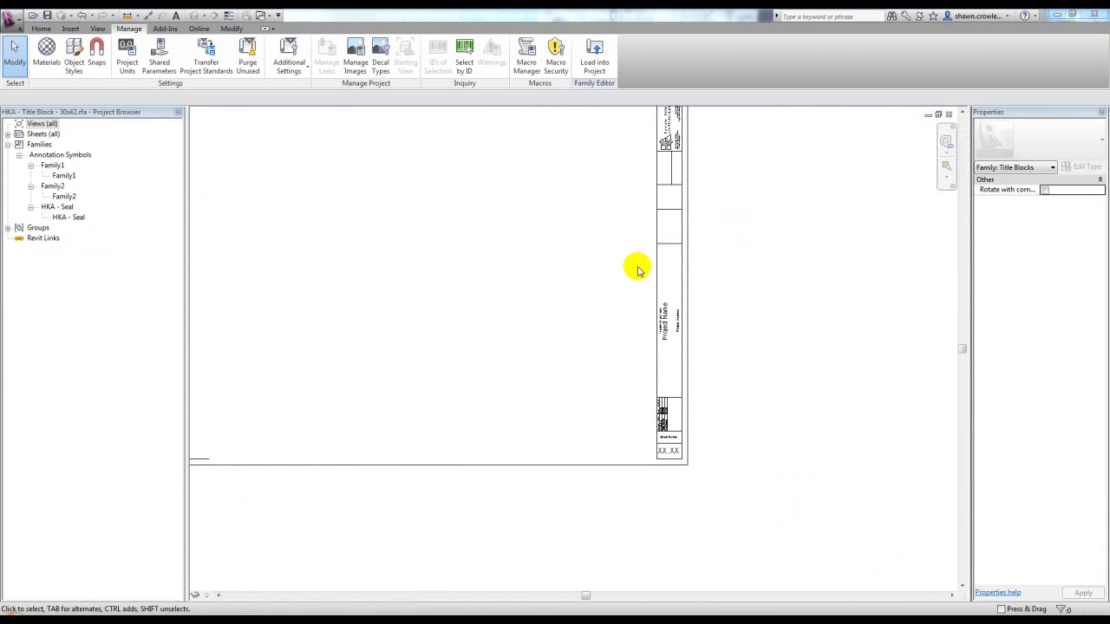
{"action": "scroll", "coordinate": [650, 448], "scroll_direction": "up", "scroll_amount": 4}
{"action": "middle_click_drag", "start_coordinate": [605, 416], "coordinate": [612, 386]}
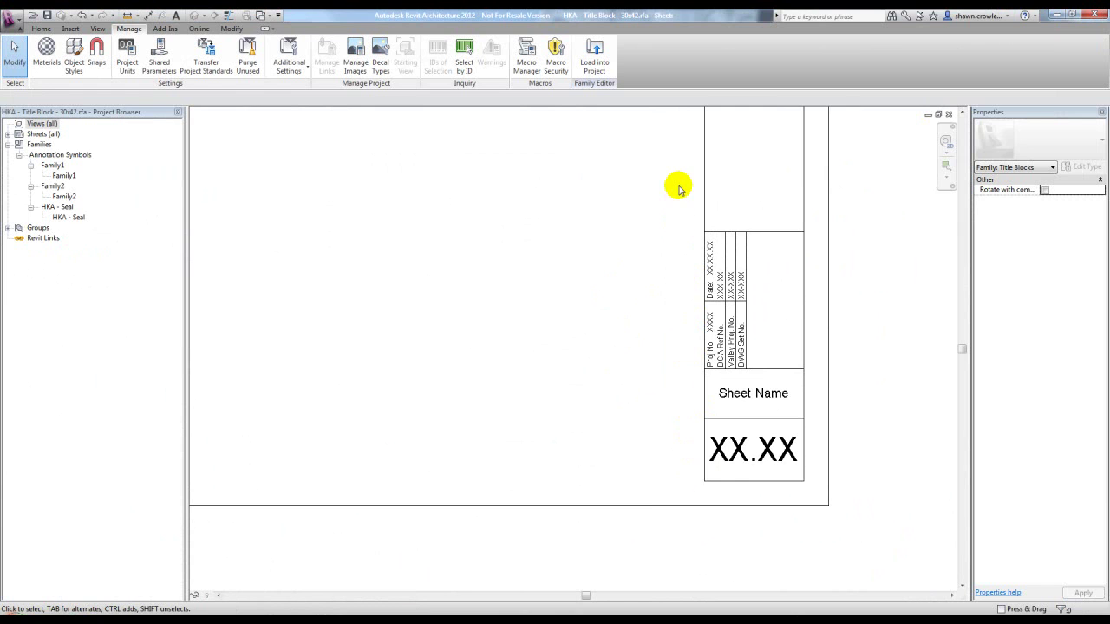
{"action": "middle_click_drag", "start_coordinate": [679, 187], "coordinate": [687, 191]}
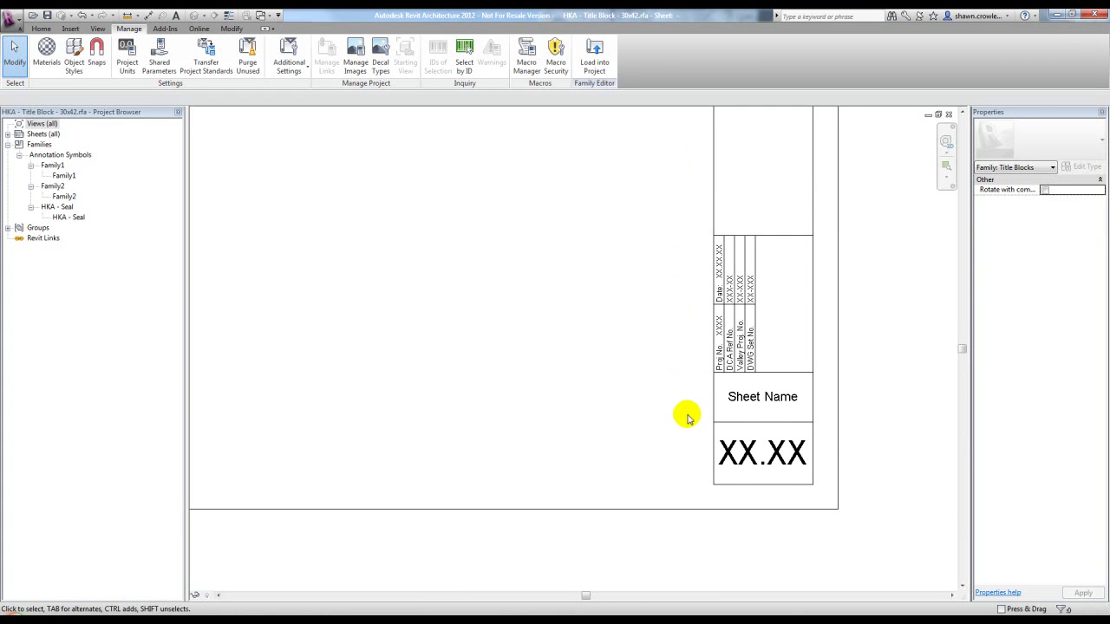
{"action": "scroll", "coordinate": [668, 295], "scroll_direction": "down", "scroll_amount": 2}
{"action": "middle_click_drag", "start_coordinate": [664, 307], "coordinate": [716, 300]}
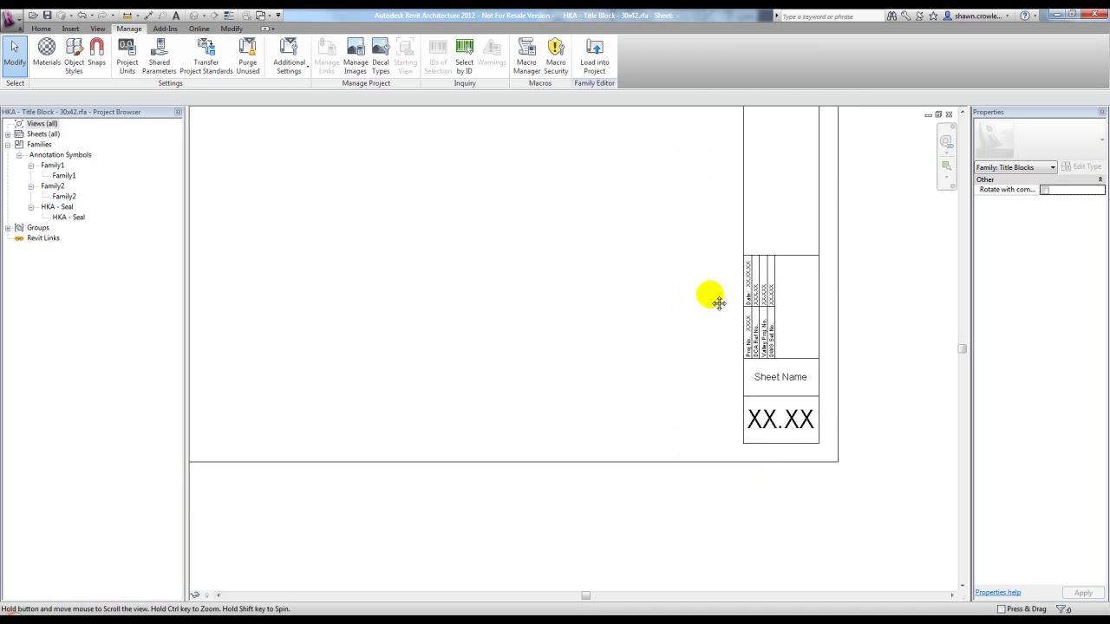
{"action": "left_click", "coordinate": [41, 28]}
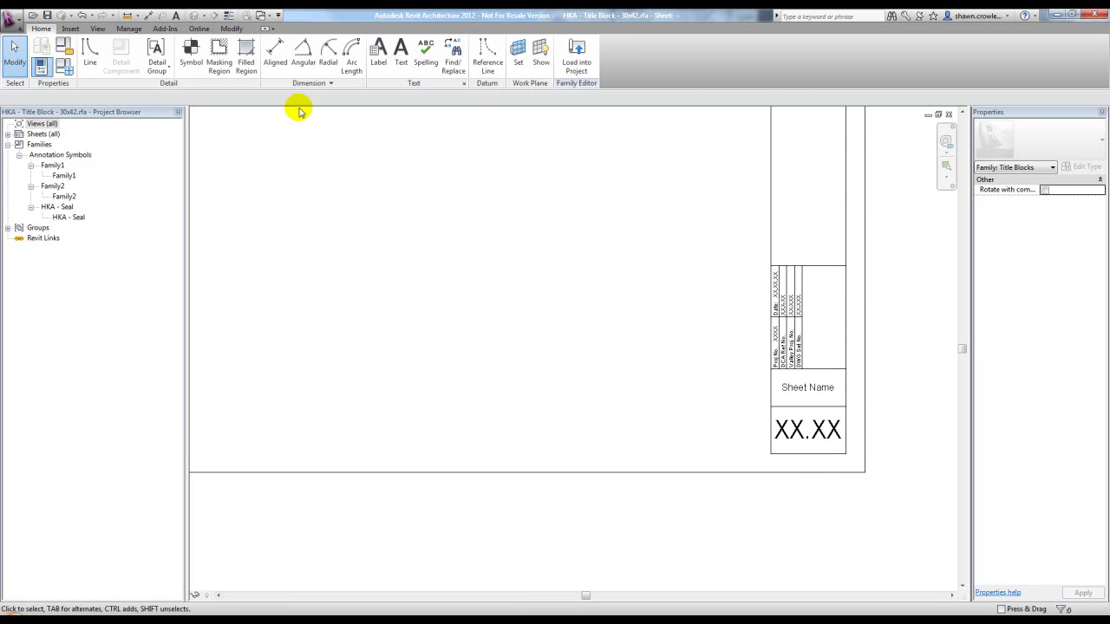
- Place a new label on the sheet and open the shared parameters editor
{"action": "left_click", "coordinate": [378, 56]}
{"action": "left_click", "coordinate": [355, 317]}
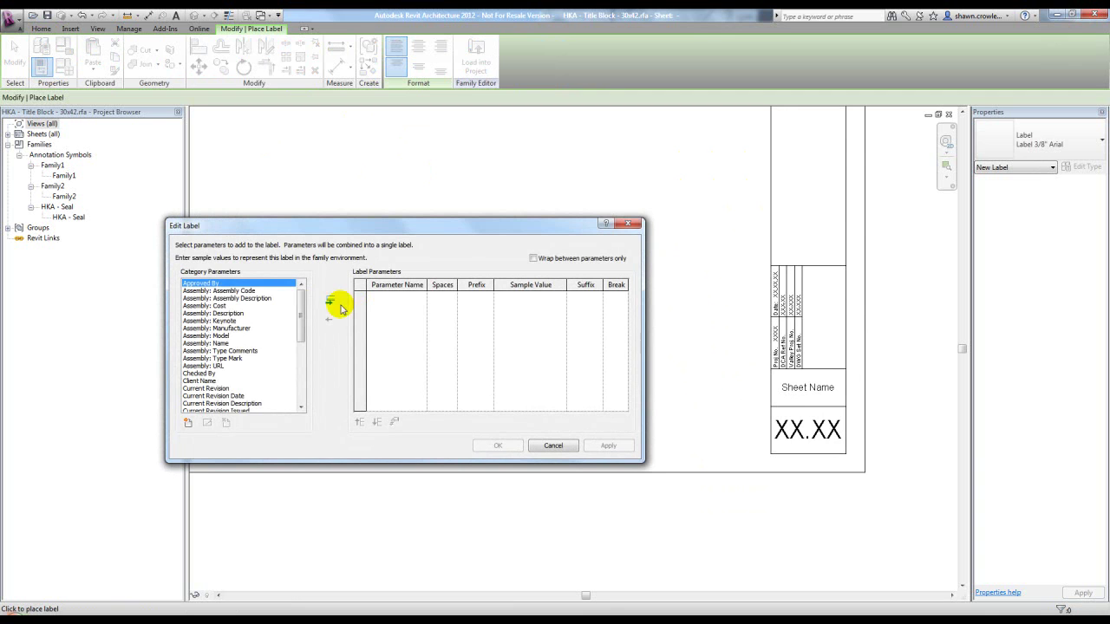
{"action": "left_click_drag", "start_coordinate": [299, 298], "coordinate": [300, 365]}
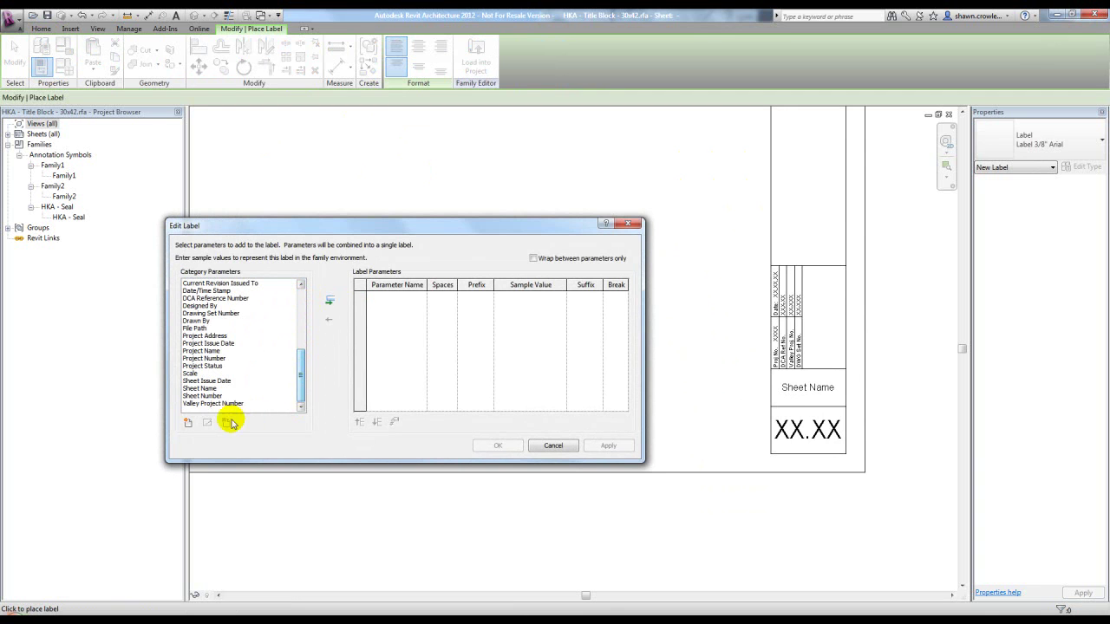
{"action": "left_click", "coordinate": [187, 423]}
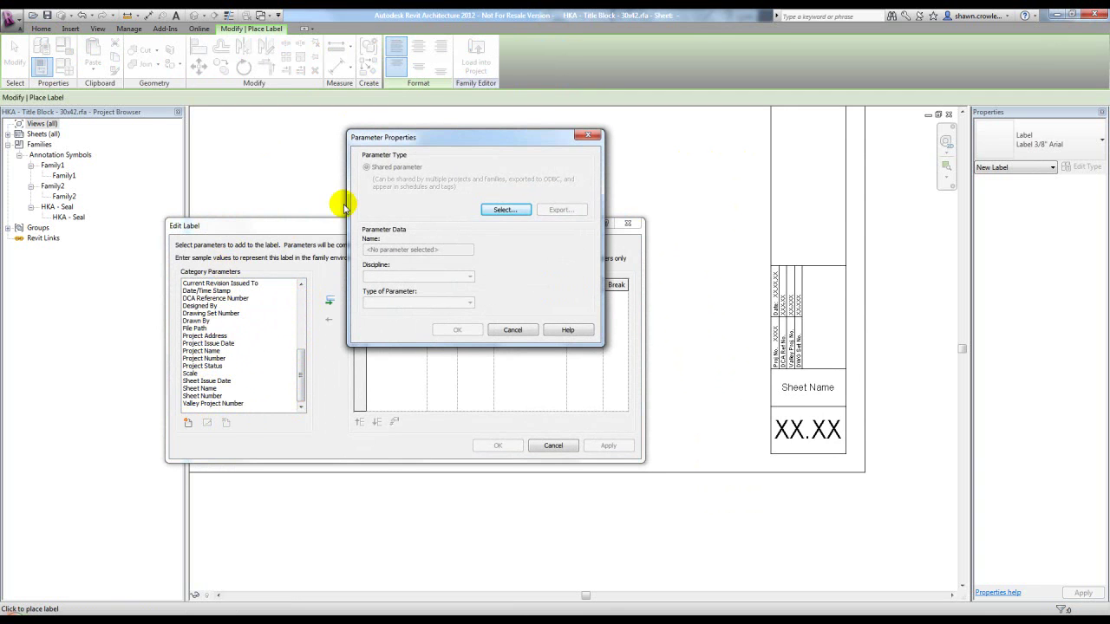
{"action": "left_click", "coordinate": [504, 210]}
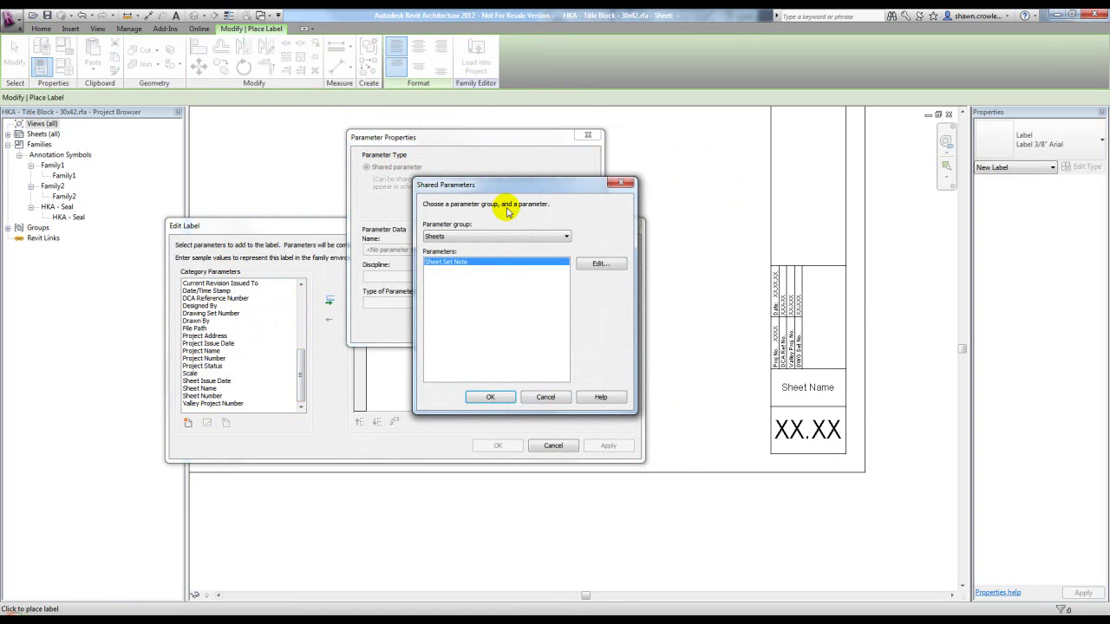
{"action": "left_click", "coordinate": [602, 265]}
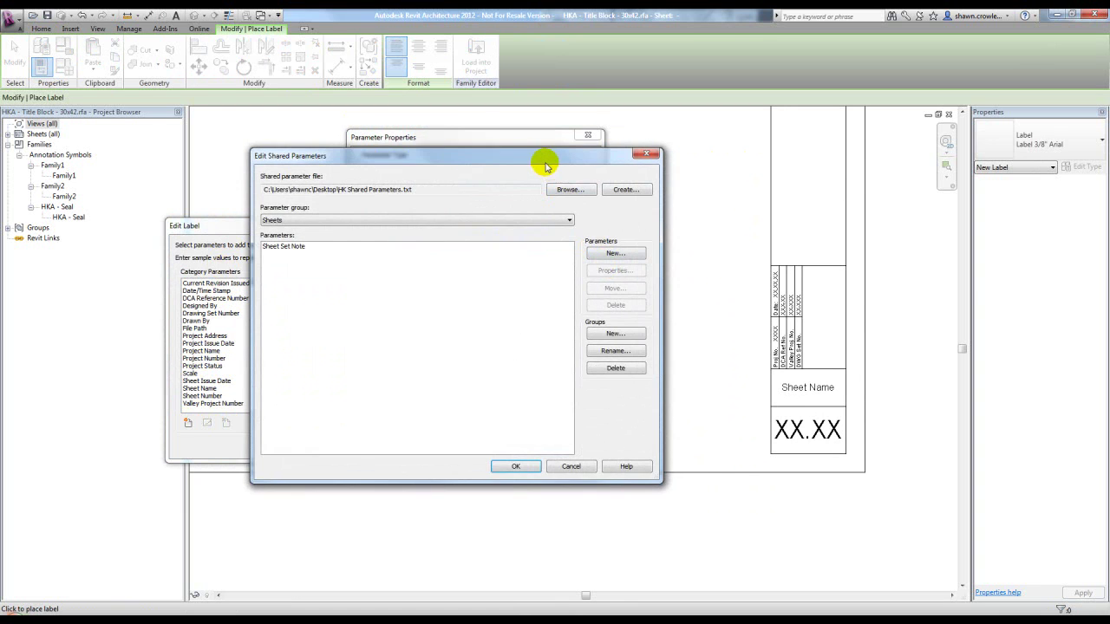
{"action": "left_click_drag", "start_coordinate": [545, 164], "coordinate": [596, 181]}
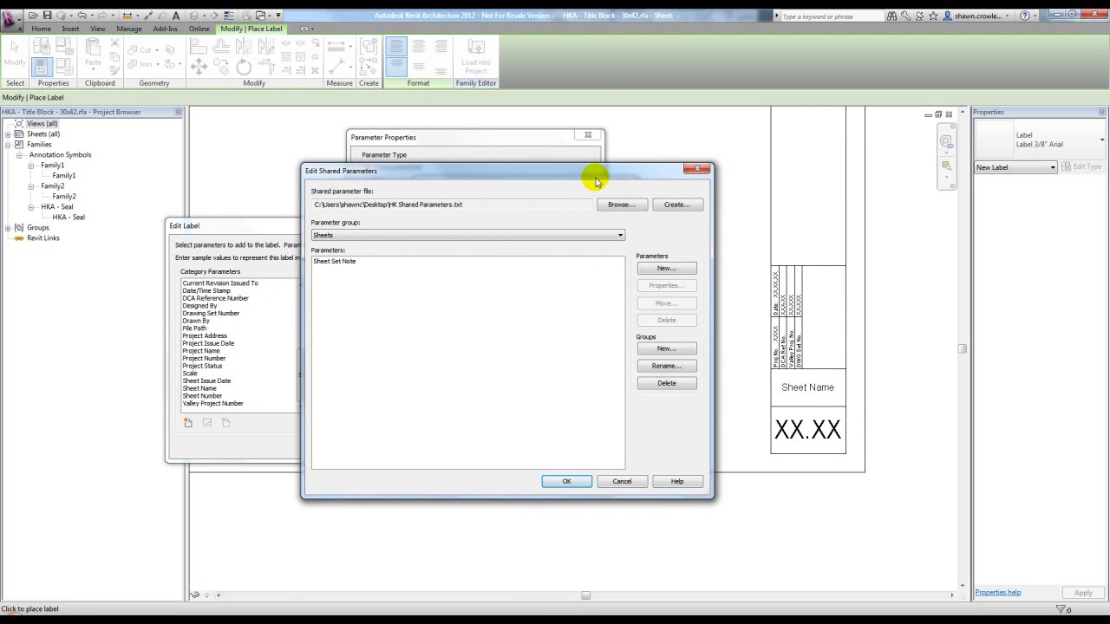
{"action": "left_click", "coordinate": [677, 205]}
{"action": "left_click_drag", "start_coordinate": [388, 84], "coordinate": [513, 175]}
{"action": "left_click", "coordinate": [531, 166]}
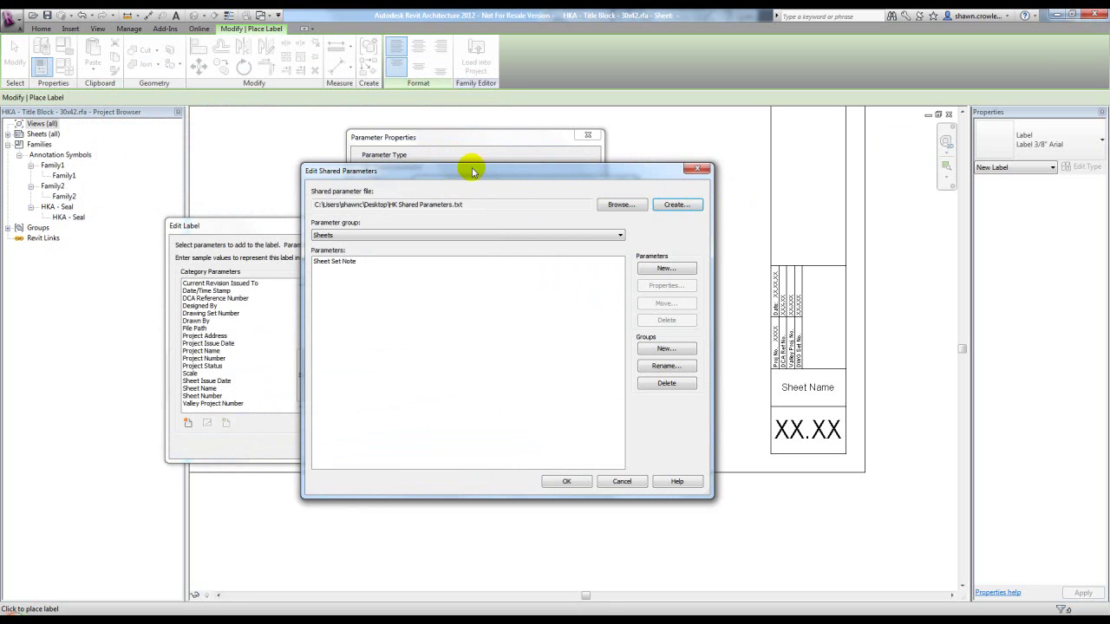
{"action": "left_click_drag", "start_coordinate": [421, 168], "coordinate": [404, 134]}
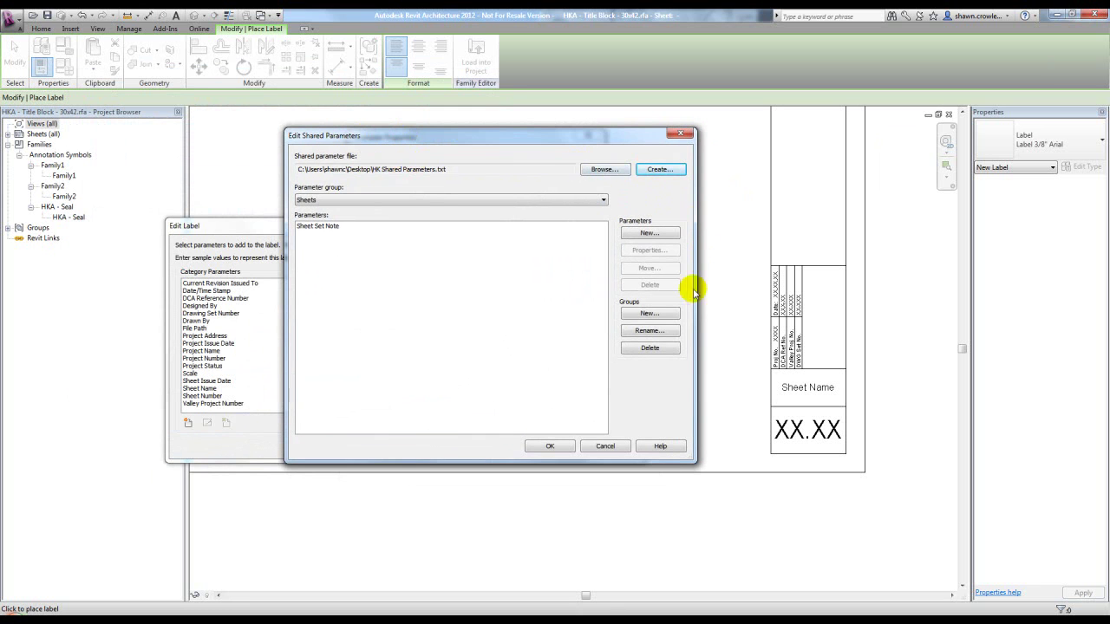
- Delete Sheet Set Note and recreate it as a Text shared parameter in the Sheets group
{"action": "left_click", "coordinate": [317, 225]}
{"action": "left_click", "coordinate": [649, 284]}
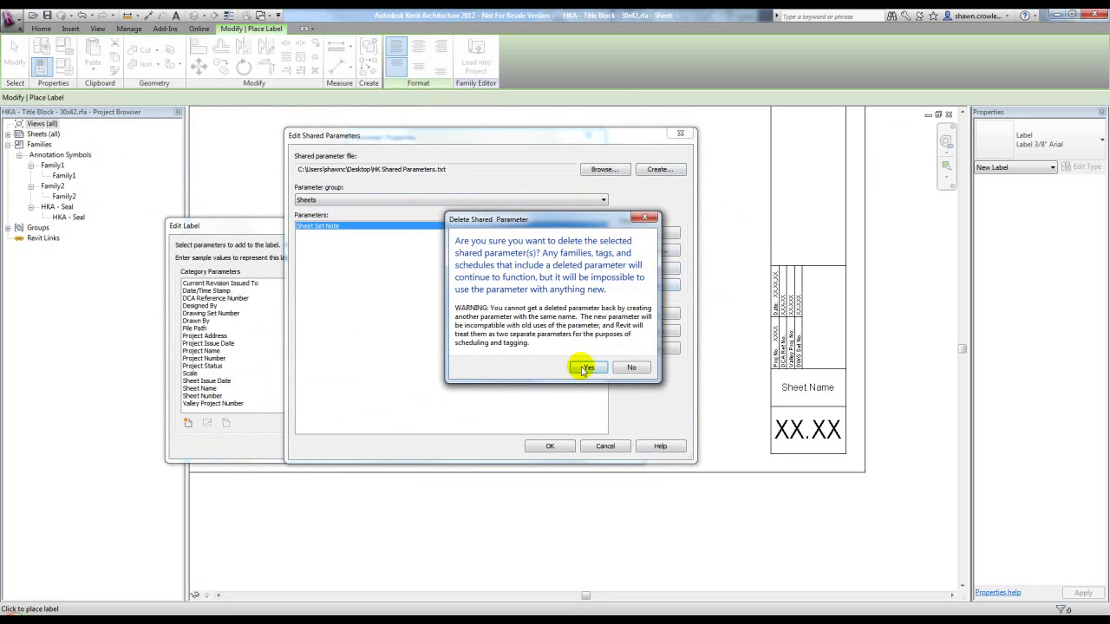
{"action": "left_click", "coordinate": [583, 361]}
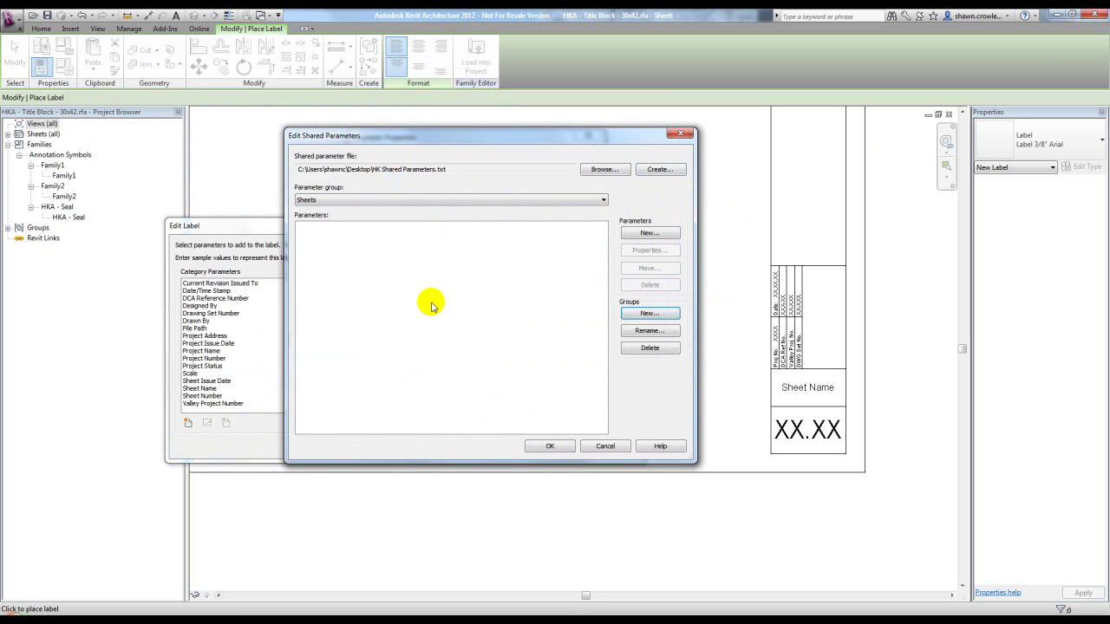
{"action": "left_click", "coordinate": [648, 235]}
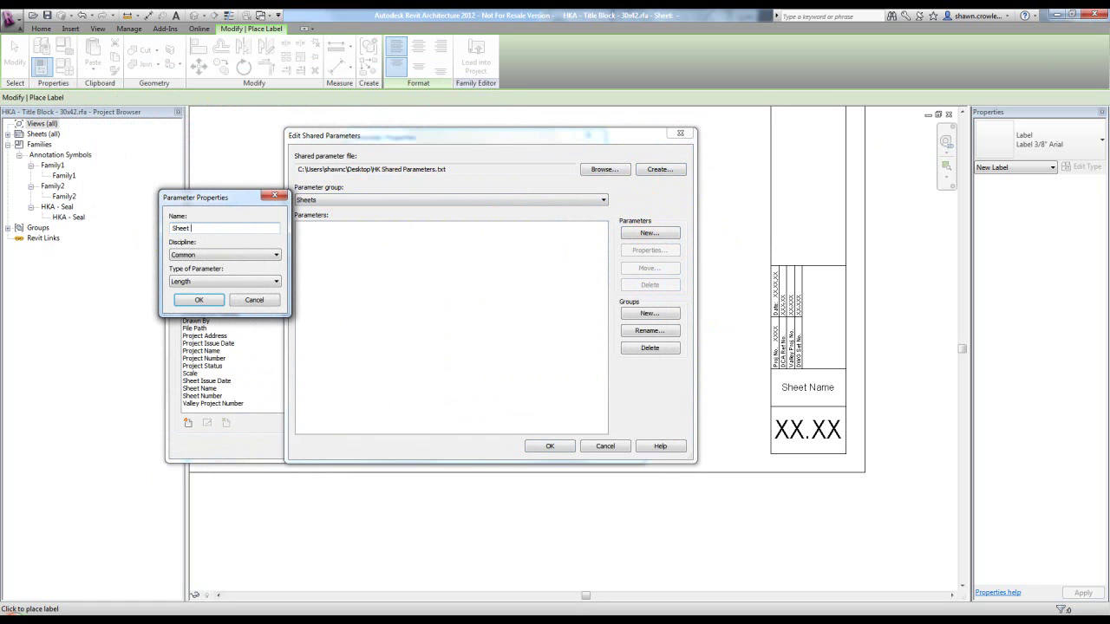
{"action": "left_click", "coordinate": [180, 287]}
{"action": "left_click", "coordinate": [184, 292]}
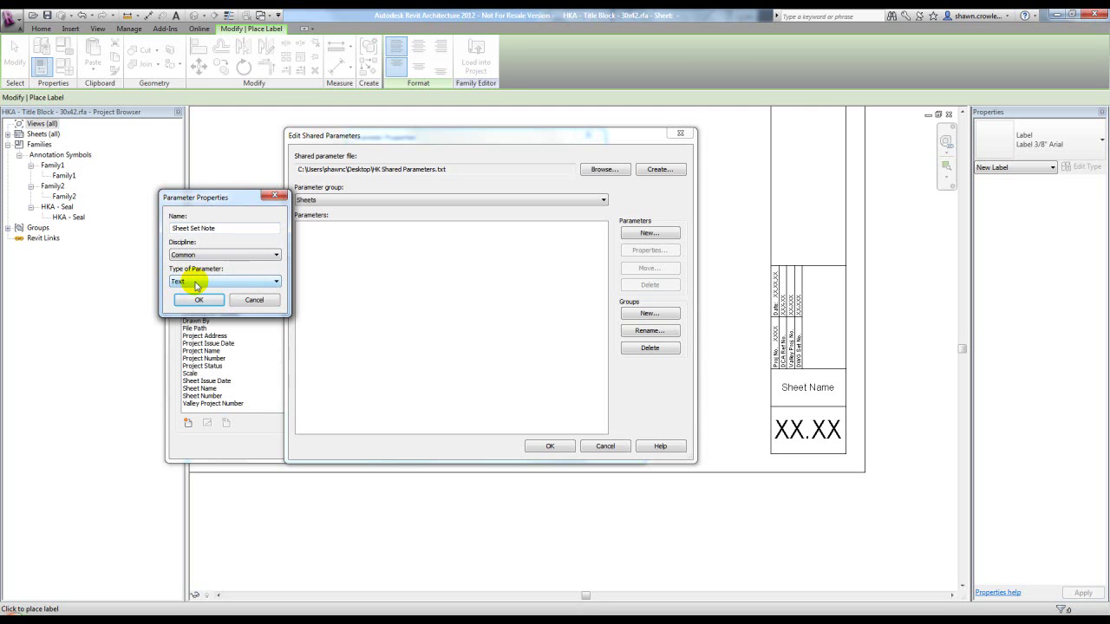
{"action": "left_click", "coordinate": [199, 299]}
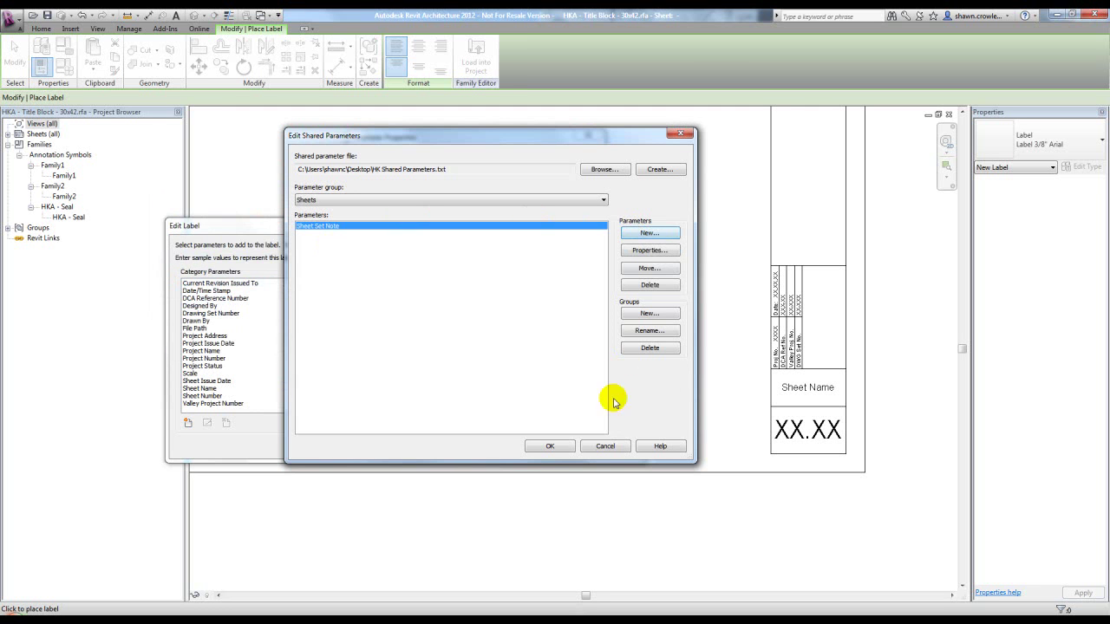
{"action": "left_click", "coordinate": [550, 448]}
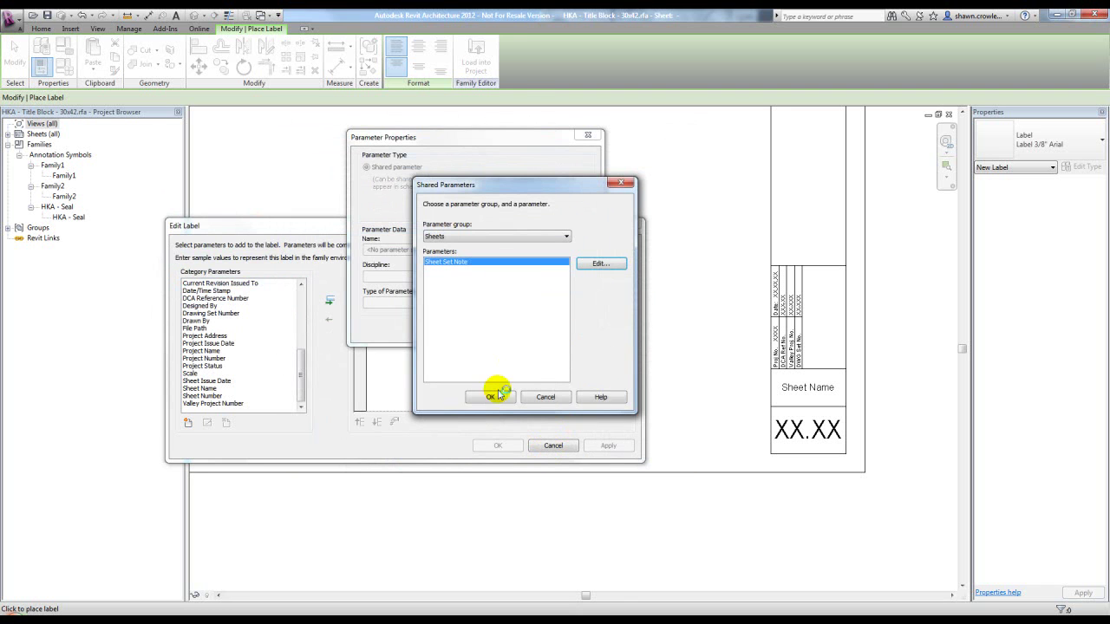
- Choose the new Sheet Set Note shared parameter and add it to the label's parameters
{"action": "left_click", "coordinate": [491, 396]}
{"action": "left_click", "coordinate": [459, 332]}
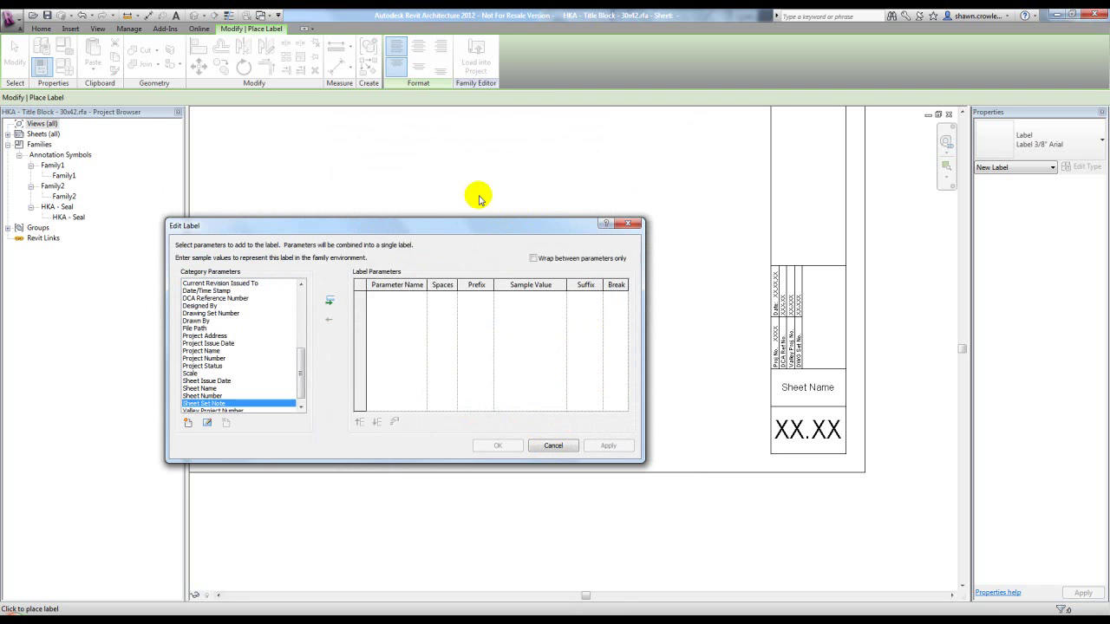
{"action": "left_click", "coordinate": [329, 301]}
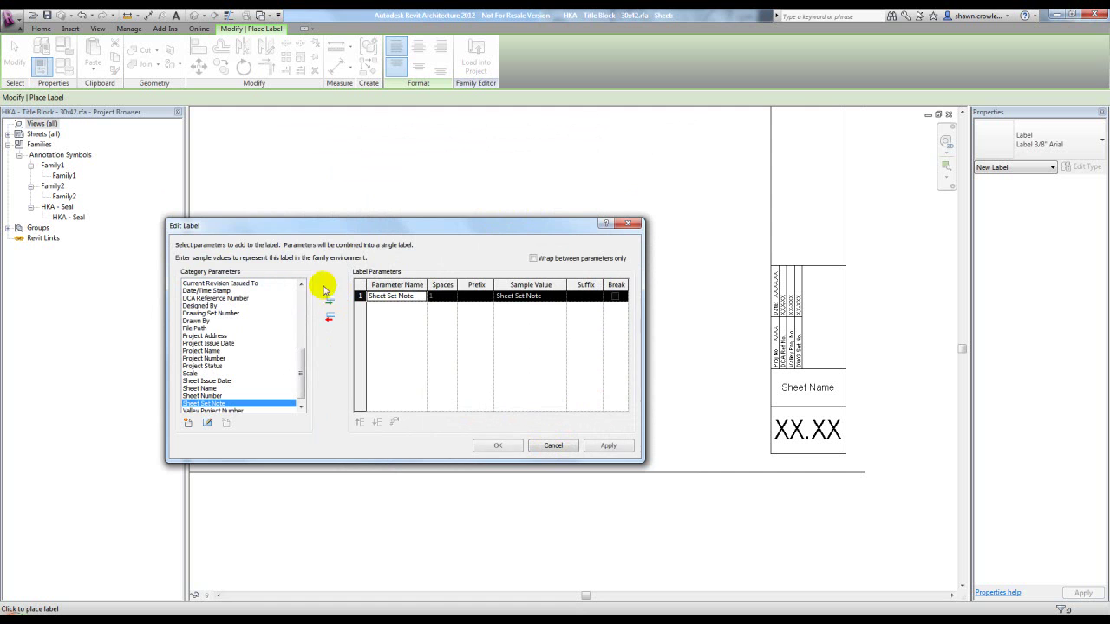
- Place the Sheet Set Note label and widen it so its text fits on one line
{"action": "left_click", "coordinate": [499, 446]}
{"action": "left_click", "coordinate": [15, 56]}
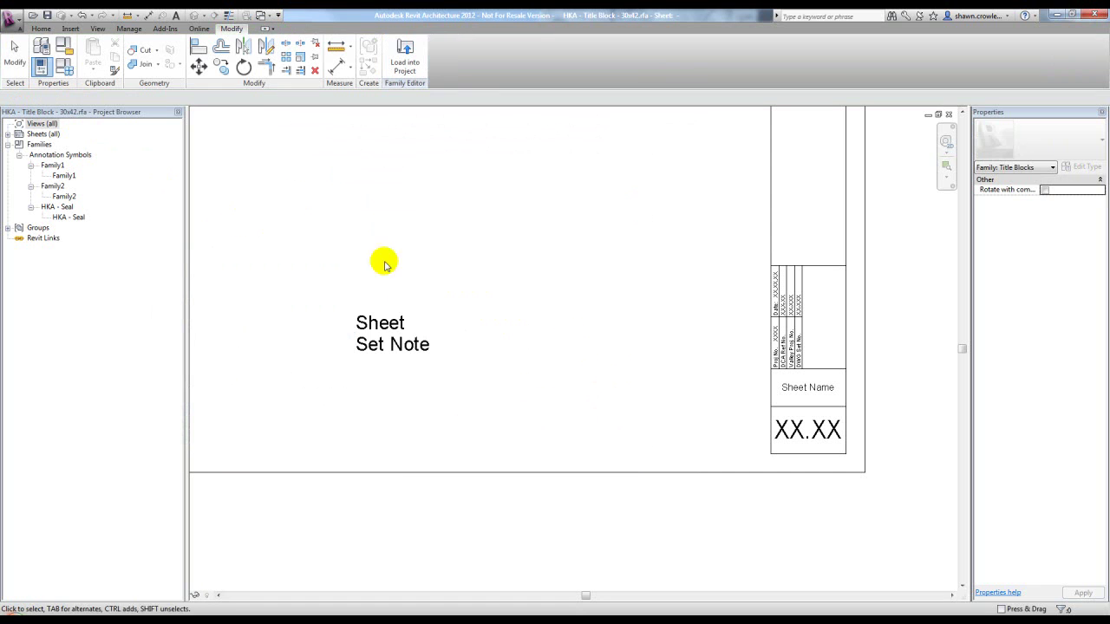
{"action": "left_click", "coordinate": [418, 334]}
{"action": "left_click_drag", "start_coordinate": [434, 330], "coordinate": [751, 350]}
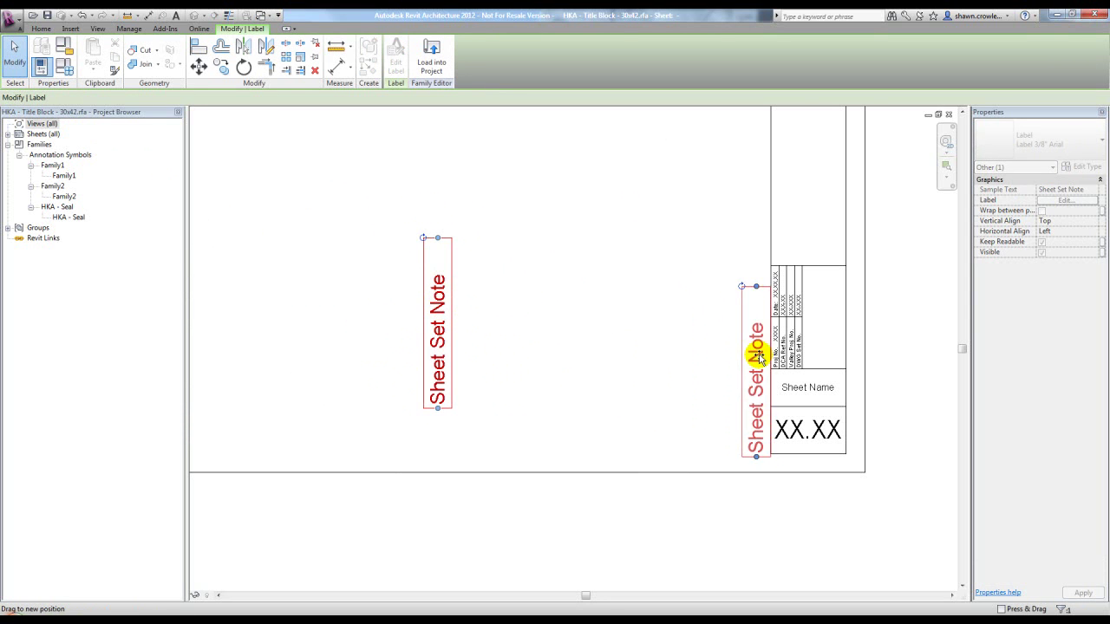
{"action": "scroll", "coordinate": [751, 349], "scroll_direction": "down", "scroll_amount": 2}
{"action": "scroll", "coordinate": [751, 329], "scroll_direction": "up", "scroll_amount": 4}
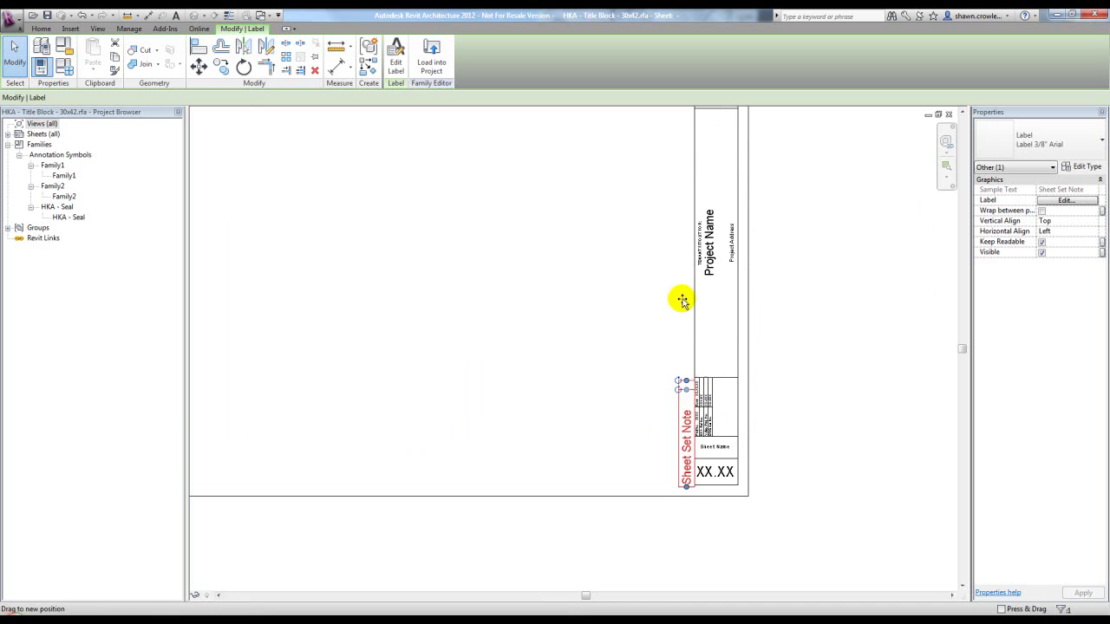
{"action": "middle_click_drag", "start_coordinate": [682, 297], "coordinate": [600, 347]}
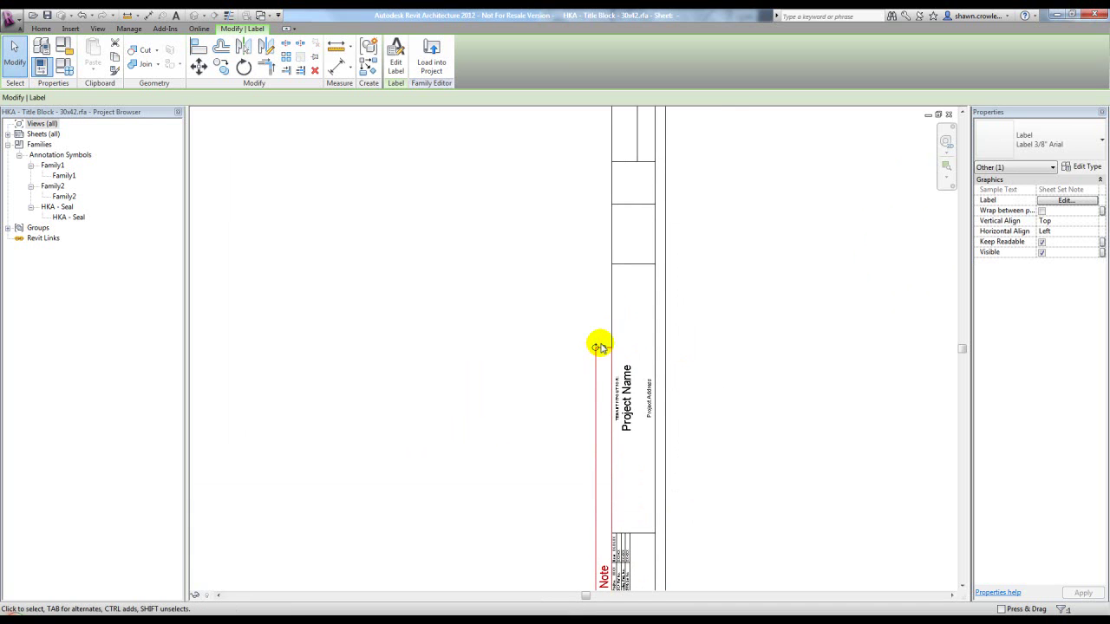
- Stretch the label vertically along the title block beside the sheet name and number boxes
{"action": "left_click", "coordinate": [599, 260]}
{"action": "left_click", "coordinate": [599, 570]}
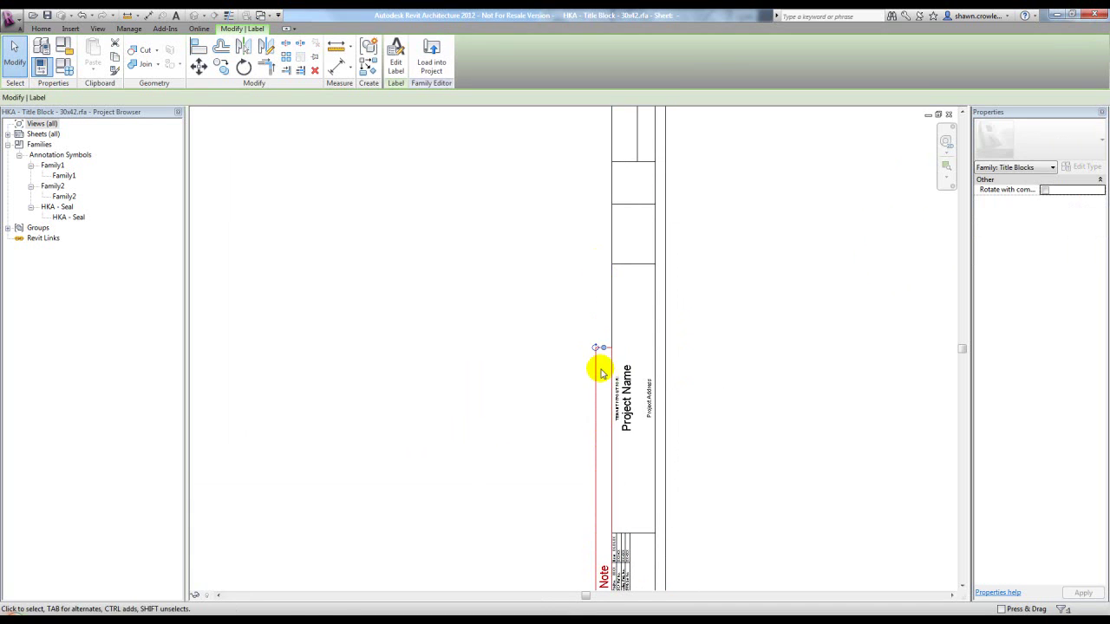
{"action": "left_click_drag", "start_coordinate": [599, 346], "coordinate": [593, 260]}
{"action": "left_click", "coordinate": [540, 297]}
{"action": "scroll", "coordinate": [607, 258], "scroll_direction": "down", "scroll_amount": 2}
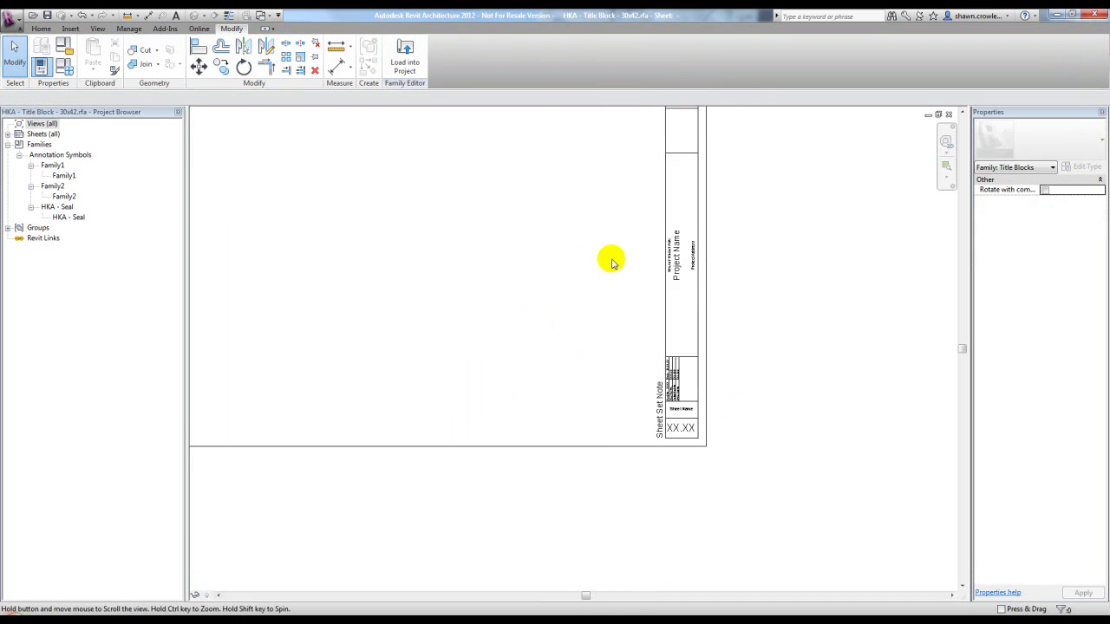
{"action": "scroll", "coordinate": [661, 404], "scroll_direction": "up", "scroll_amount": 4}
{"action": "left_click", "coordinate": [663, 431]}
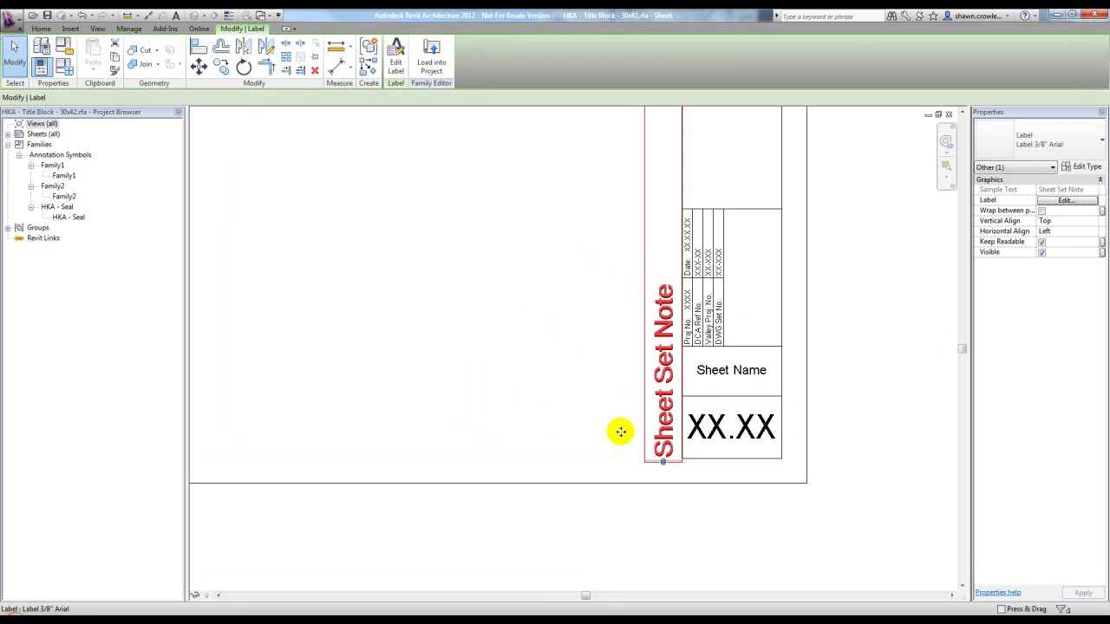
{"action": "left_click", "coordinate": [427, 393]}
{"action": "scroll", "coordinate": [515, 329], "scroll_direction": "up", "scroll_amount": 5}
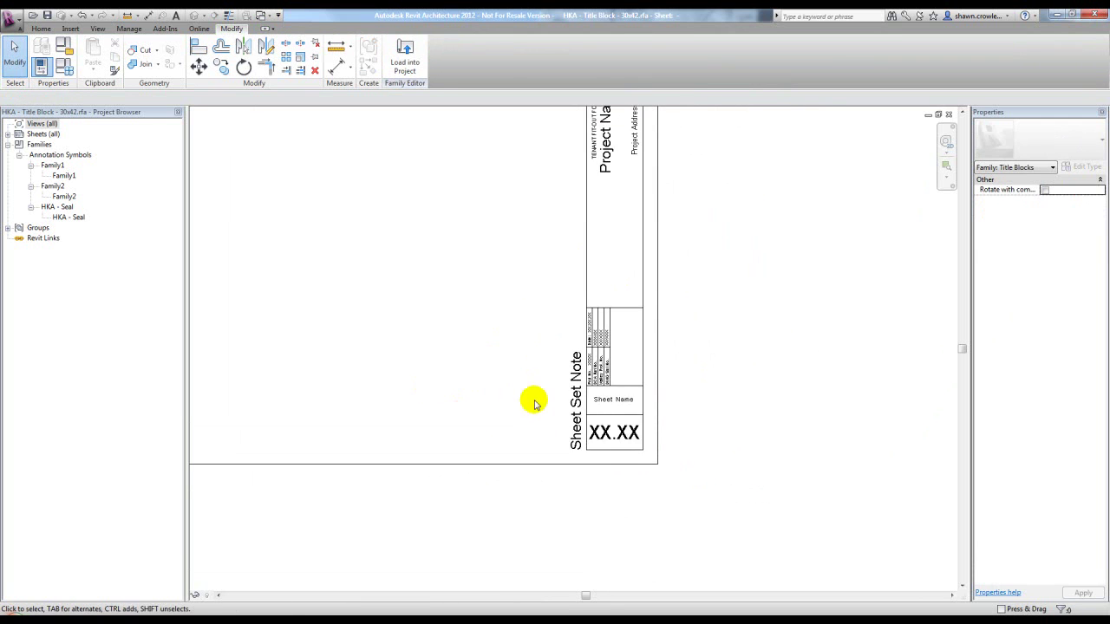
{"action": "middle_click_drag", "start_coordinate": [618, 368], "coordinate": [597, 318]}
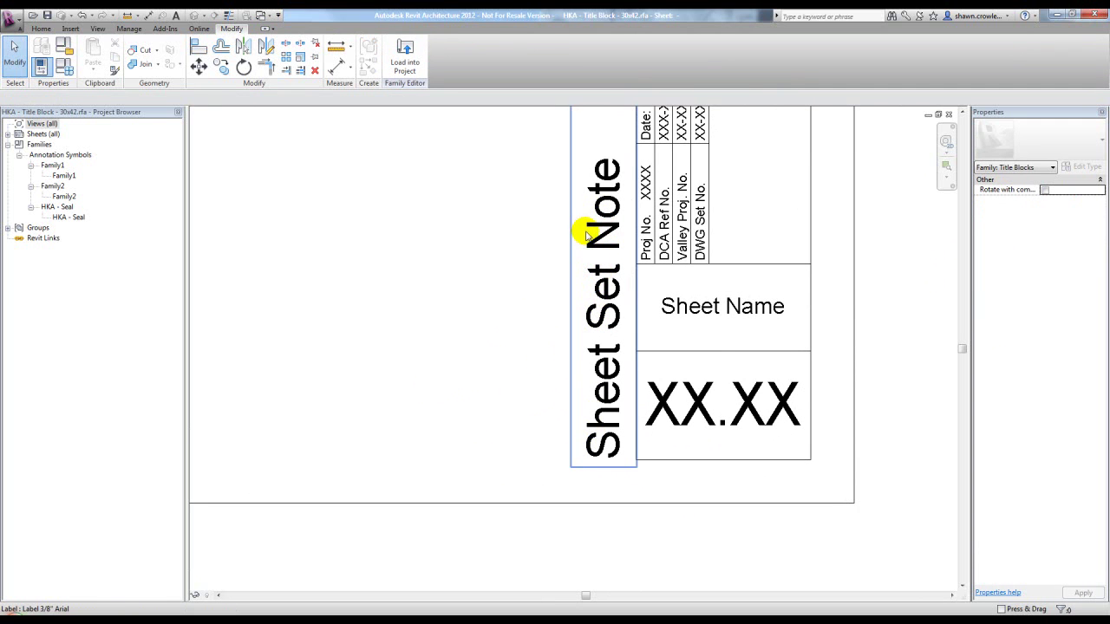
- Create two family types named Note Visible and Note Hidden
{"action": "left_click", "coordinate": [65, 66]}
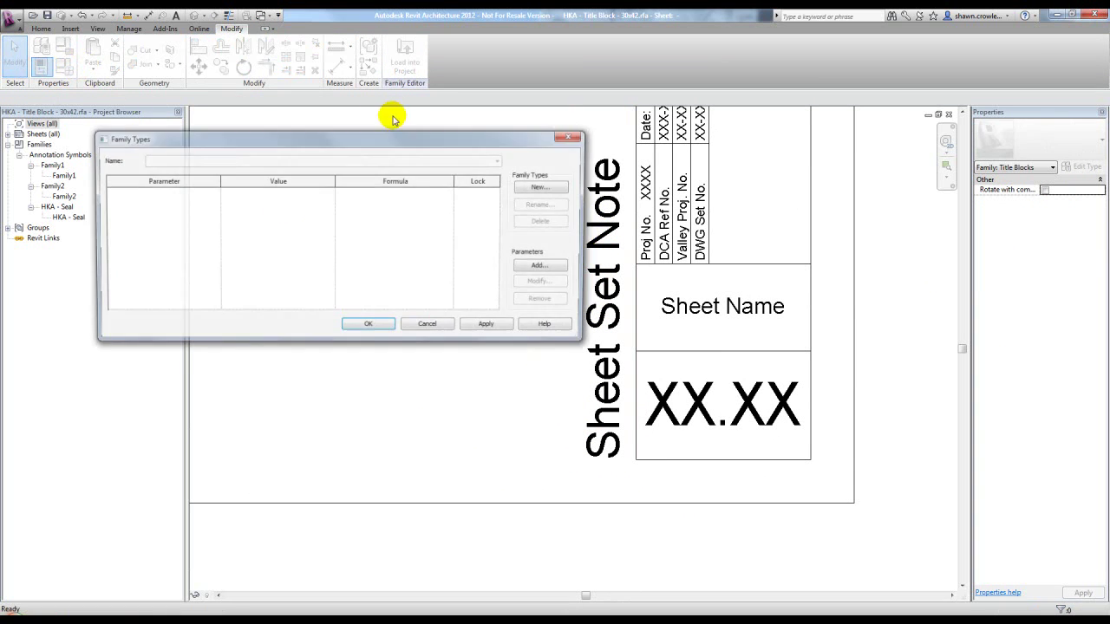
{"action": "left_click_drag", "start_coordinate": [366, 136], "coordinate": [395, 218]}
{"action": "left_click", "coordinate": [572, 266]}
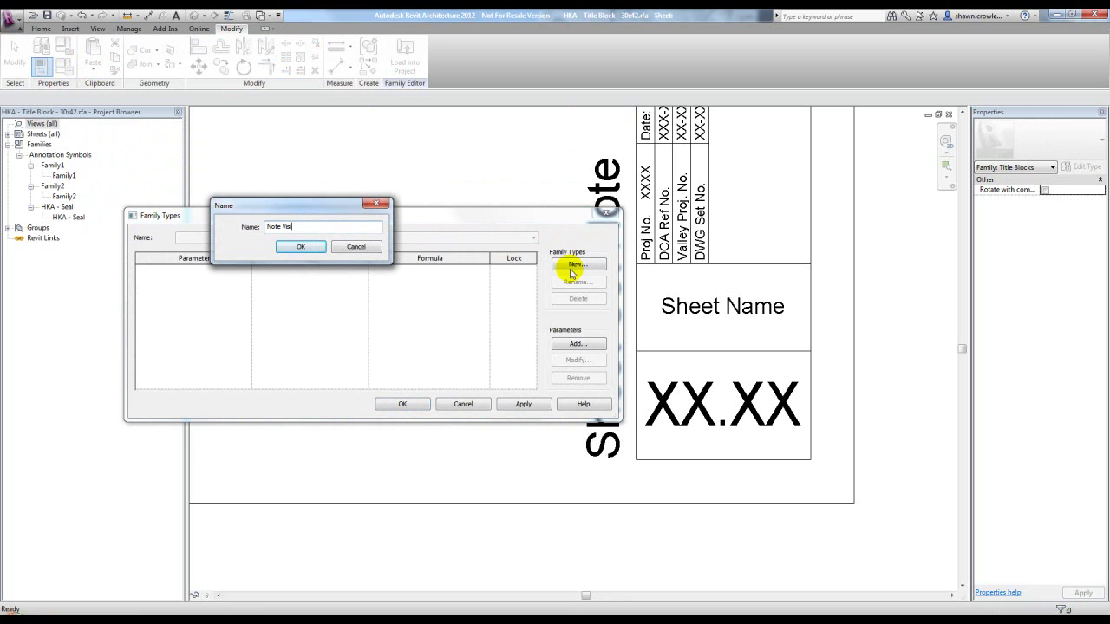
{"action": "left_click", "coordinate": [313, 248]}
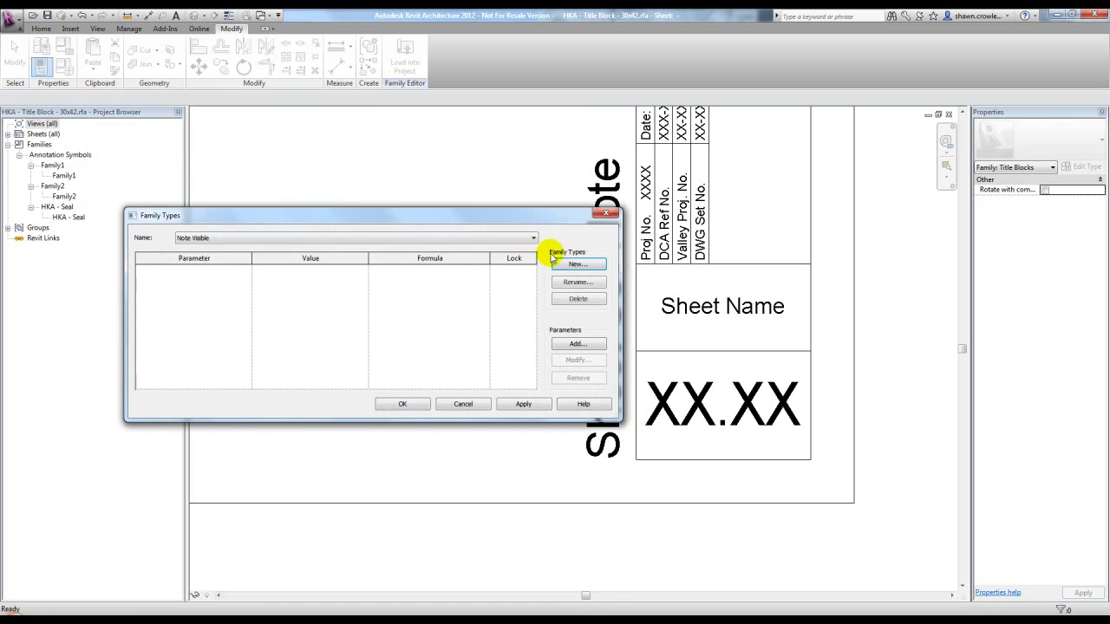
{"action": "left_click", "coordinate": [565, 265]}
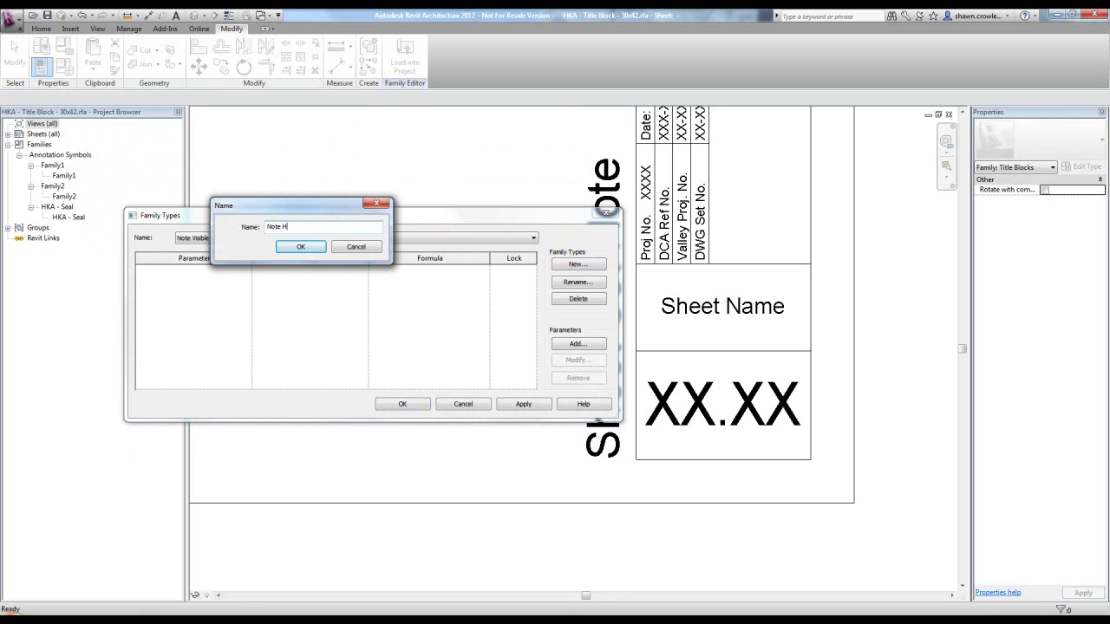
{"action": "type", "text": "Note Hidden"}
{"action": "left_click", "coordinate": [300, 246]}
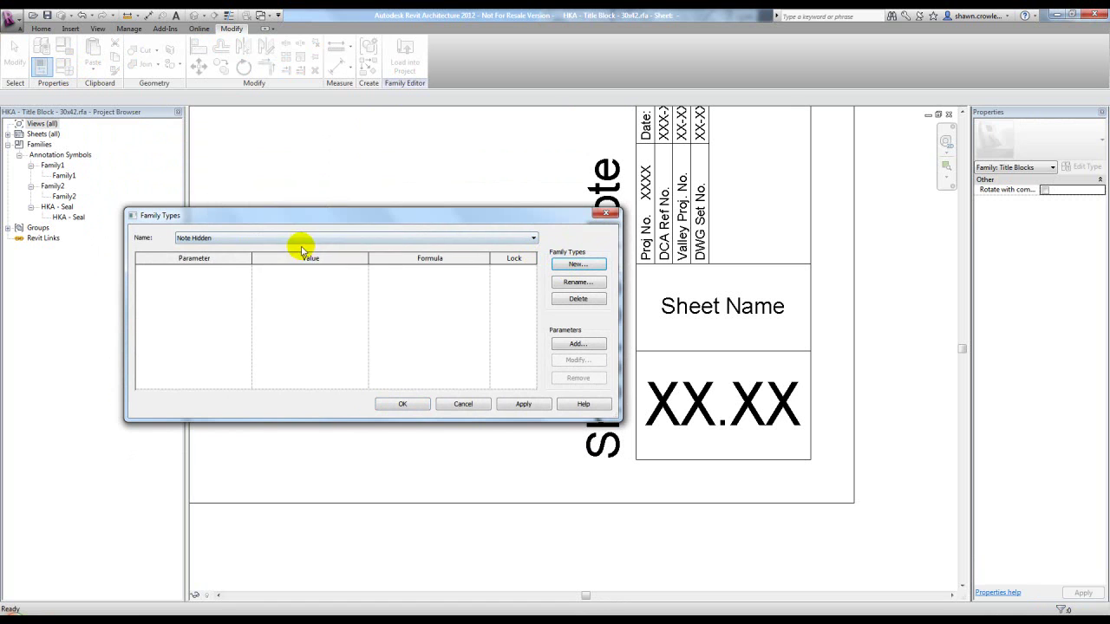
- Add a Yes/No type parameter, Sheet Set Note Visible, under Graphics and select the Note Visible type
{"action": "left_click", "coordinate": [578, 344]}
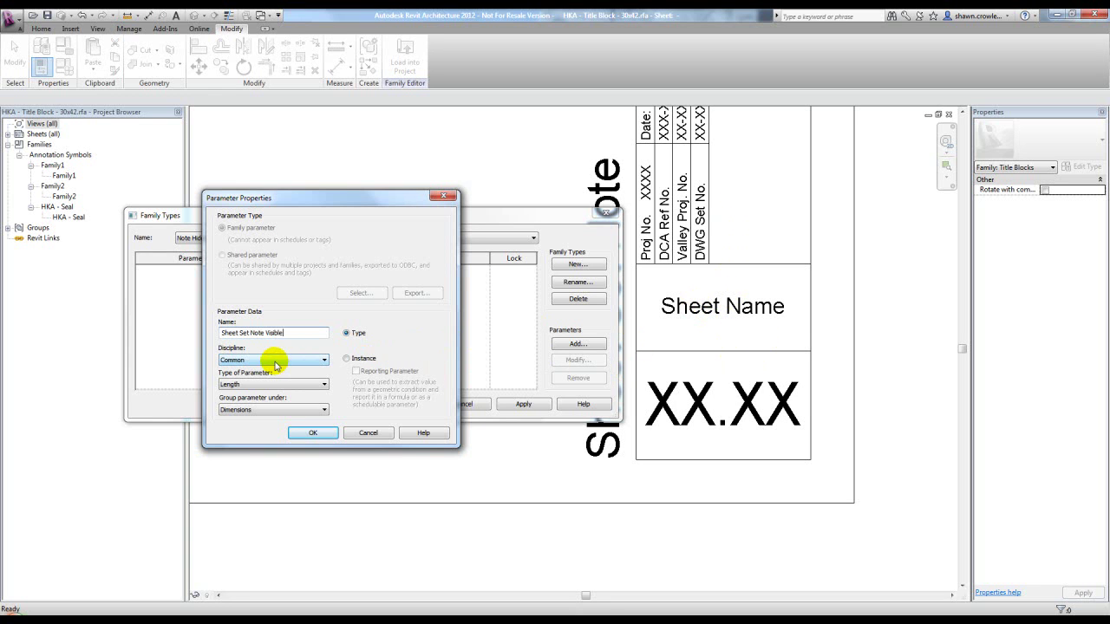
{"action": "left_click", "coordinate": [268, 387]}
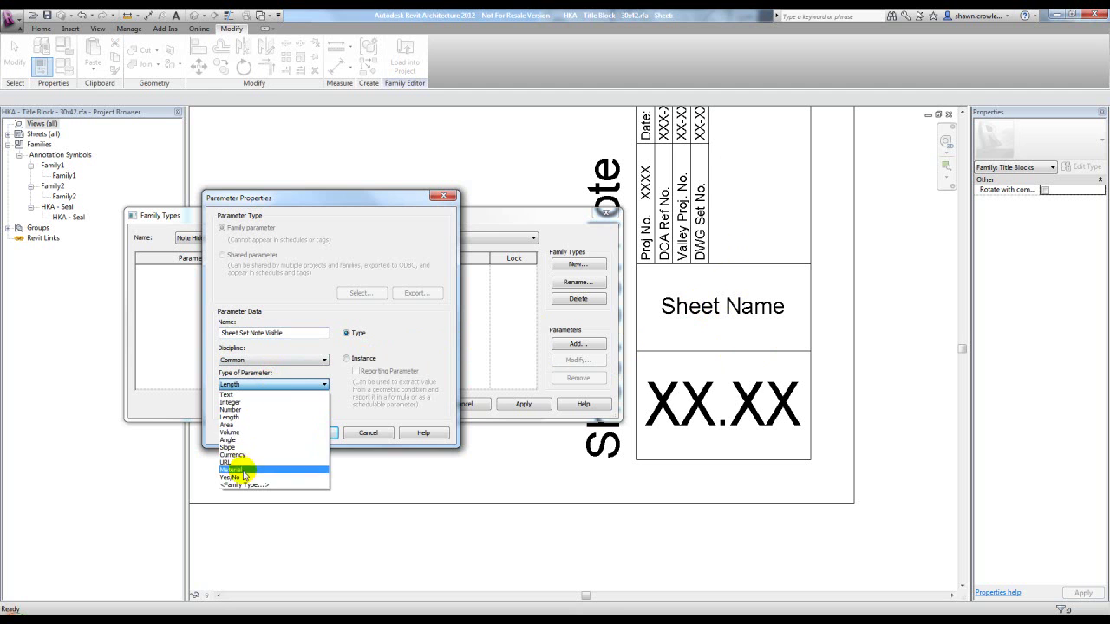
{"action": "left_click", "coordinate": [278, 468]}
{"action": "left_click", "coordinate": [252, 410]}
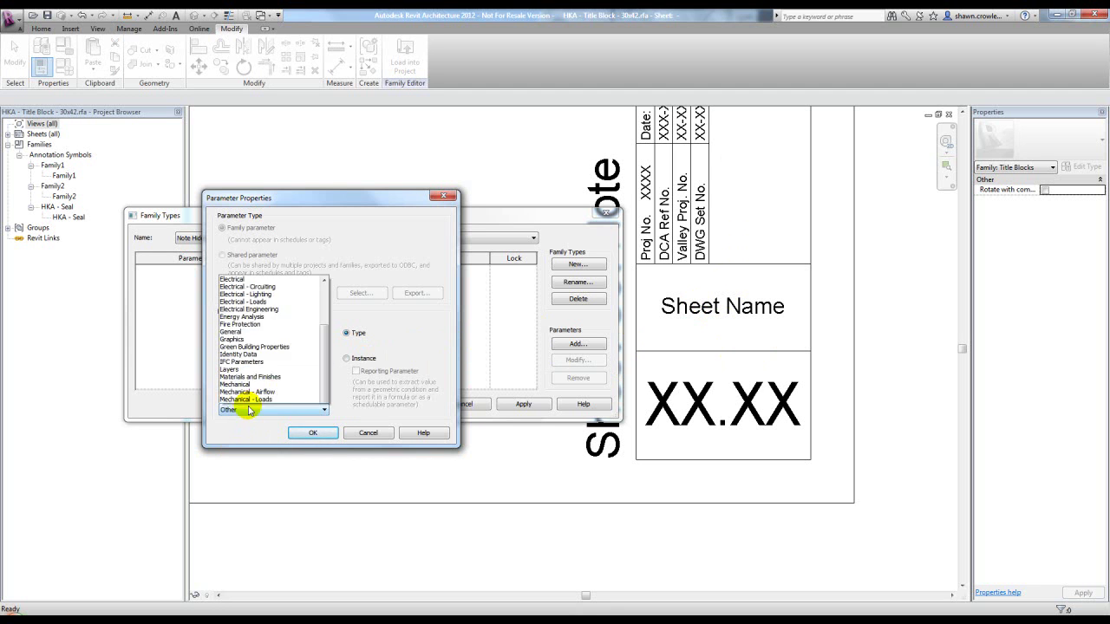
{"action": "scroll", "coordinate": [309, 298], "scroll_direction": "up", "scroll_amount": 1}
{"action": "left_click", "coordinate": [263, 249]}
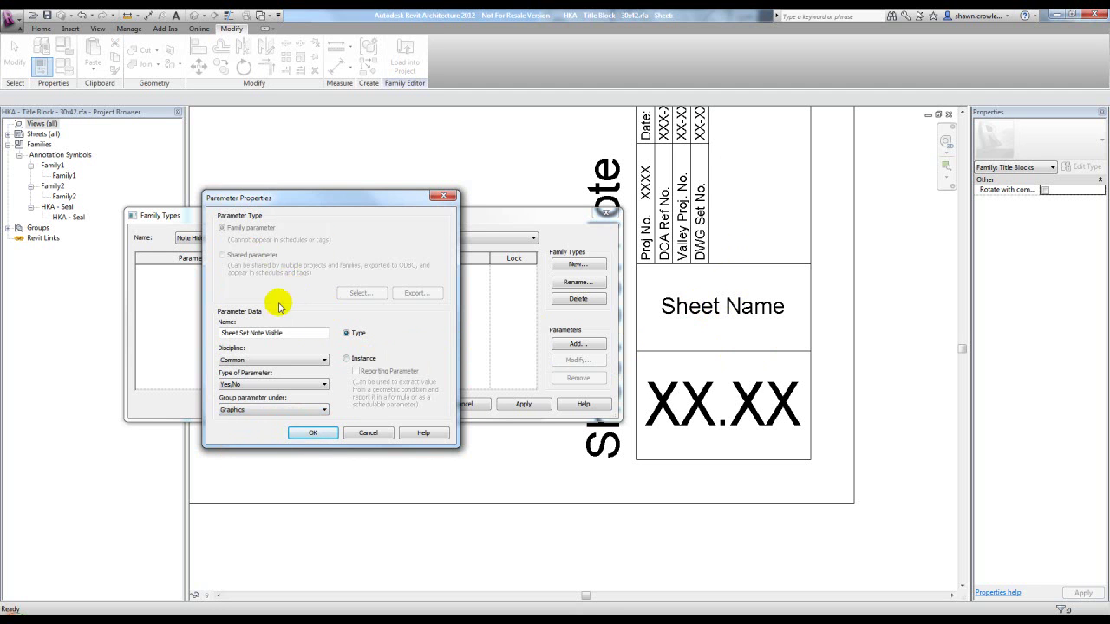
{"action": "left_click", "coordinate": [313, 432]}
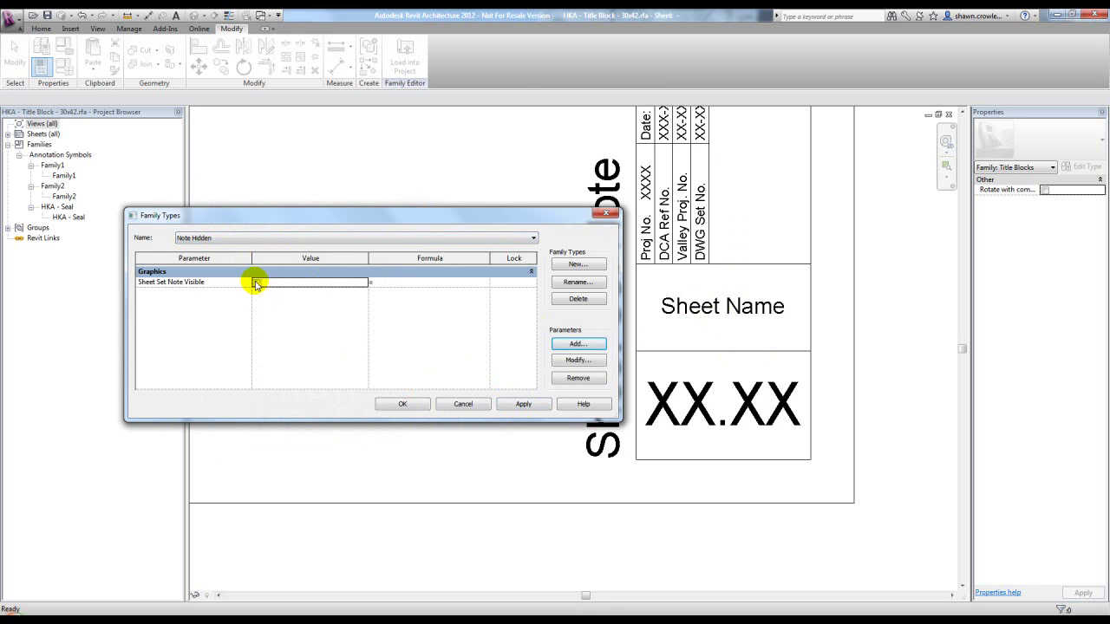
{"action": "left_click", "coordinate": [222, 238]}
{"action": "left_click", "coordinate": [216, 249]}
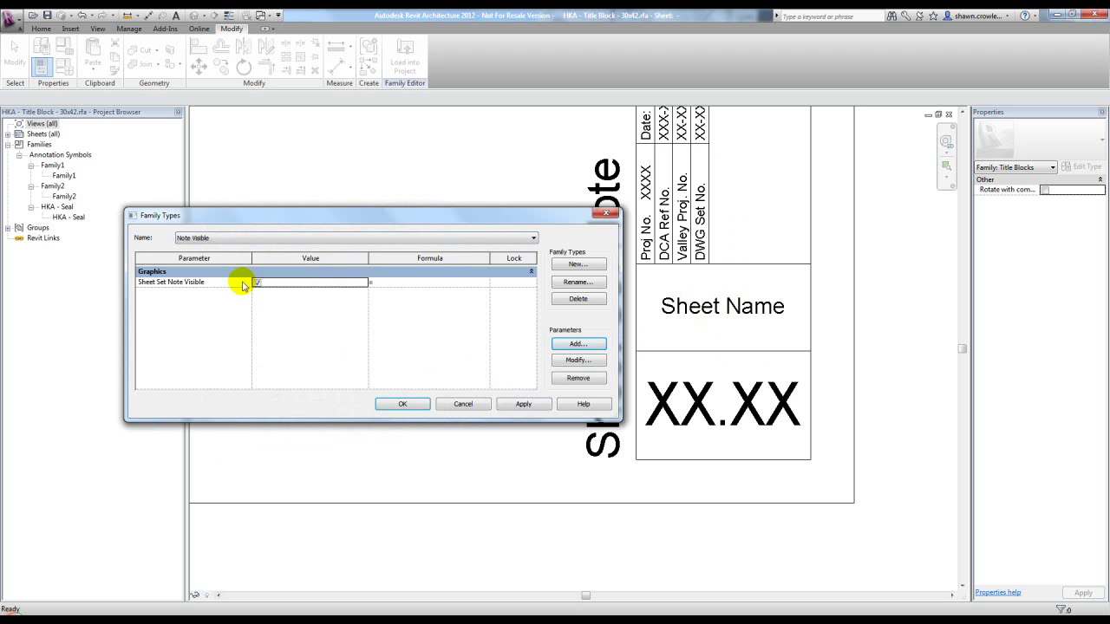
- Apply the family types, then link the Sheet Set Note label's Visible property to Sheet Set Note Visible
{"action": "left_click", "coordinate": [400, 404]}
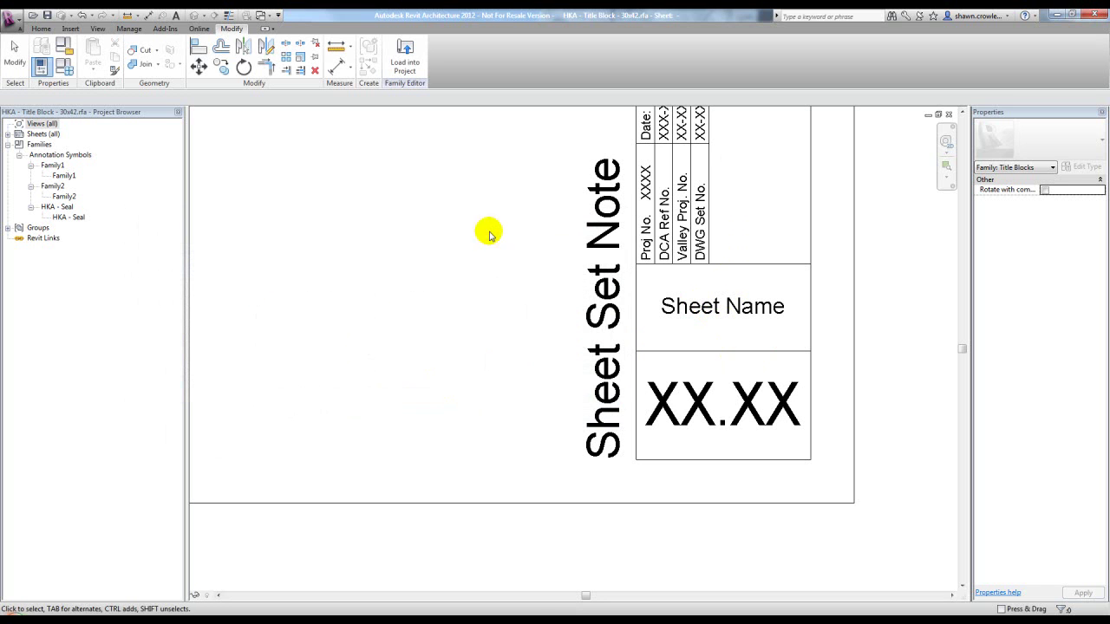
{"action": "scroll", "coordinate": [346, 292], "scroll_direction": "down", "scroll_amount": 2}
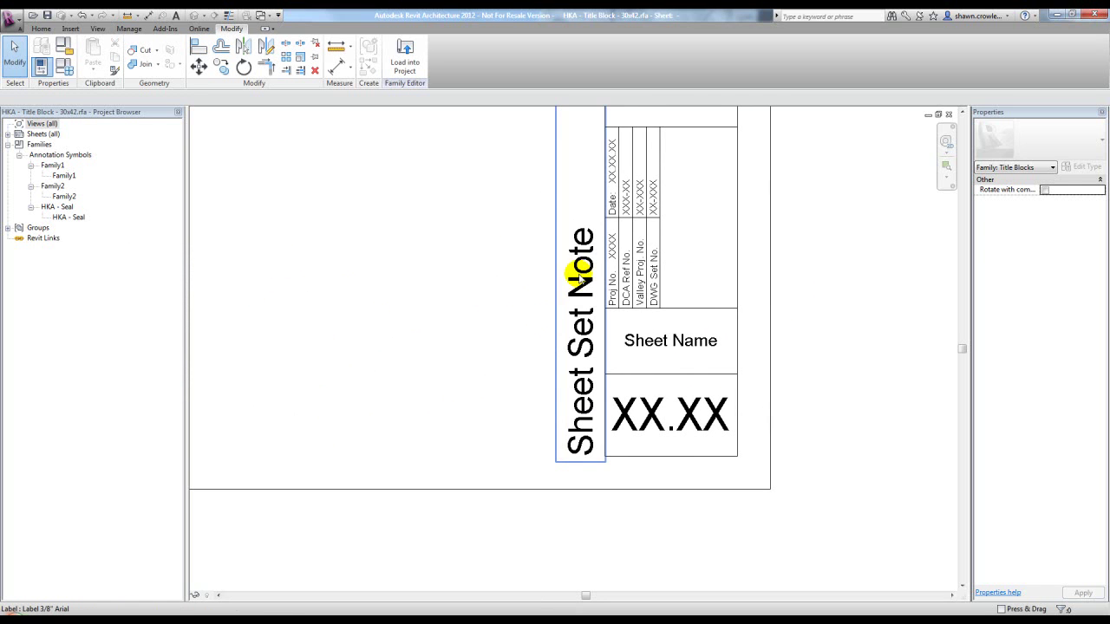
{"action": "left_click", "coordinate": [579, 276]}
{"action": "scroll", "coordinate": [576, 226], "scroll_direction": "up", "scroll_amount": 2}
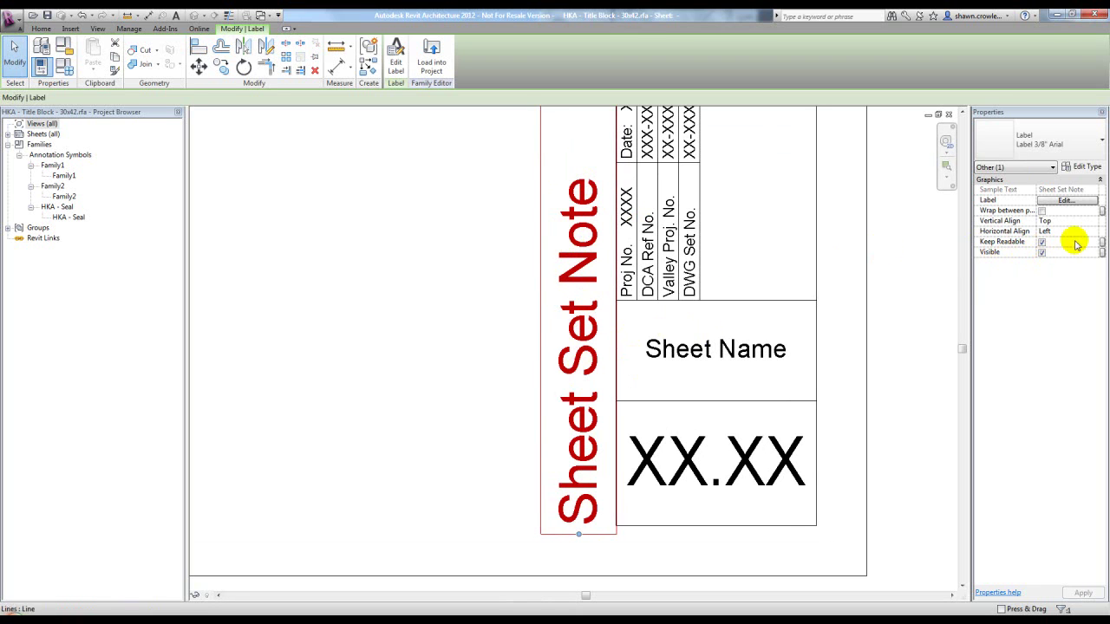
{"action": "left_click", "coordinate": [1101, 253]}
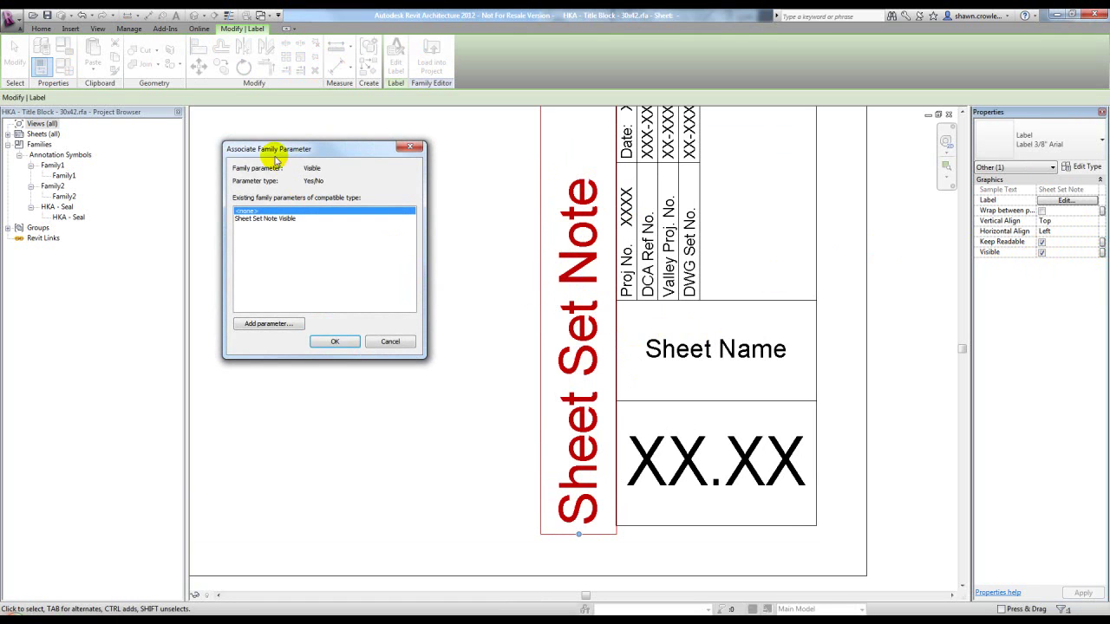
{"action": "left_click_drag", "start_coordinate": [273, 151], "coordinate": [270, 144]}
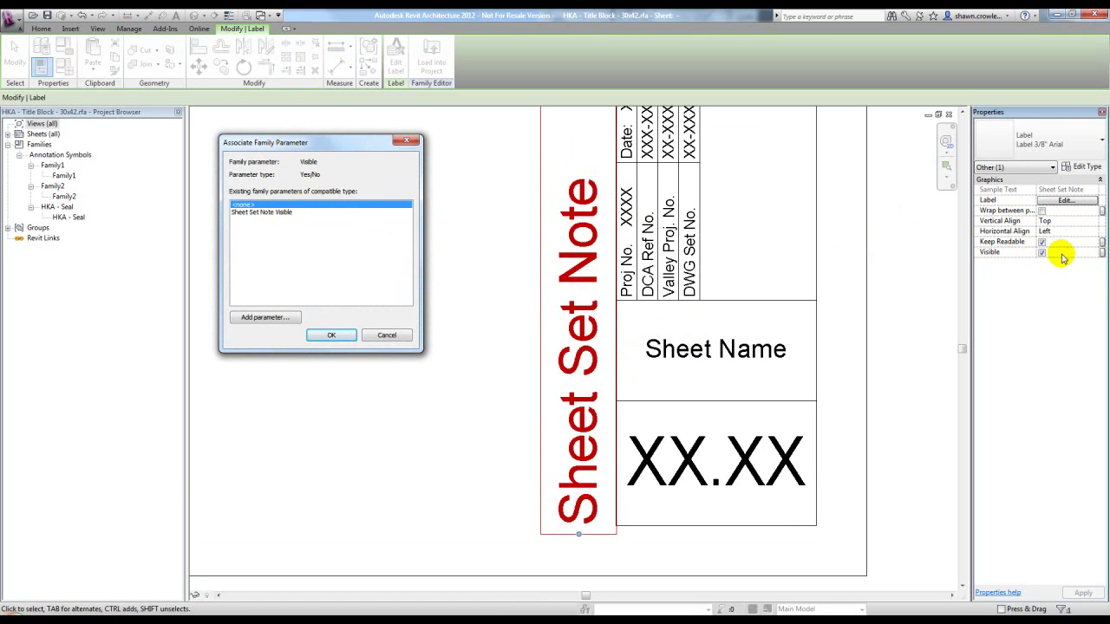
{"action": "left_click", "coordinate": [255, 212]}
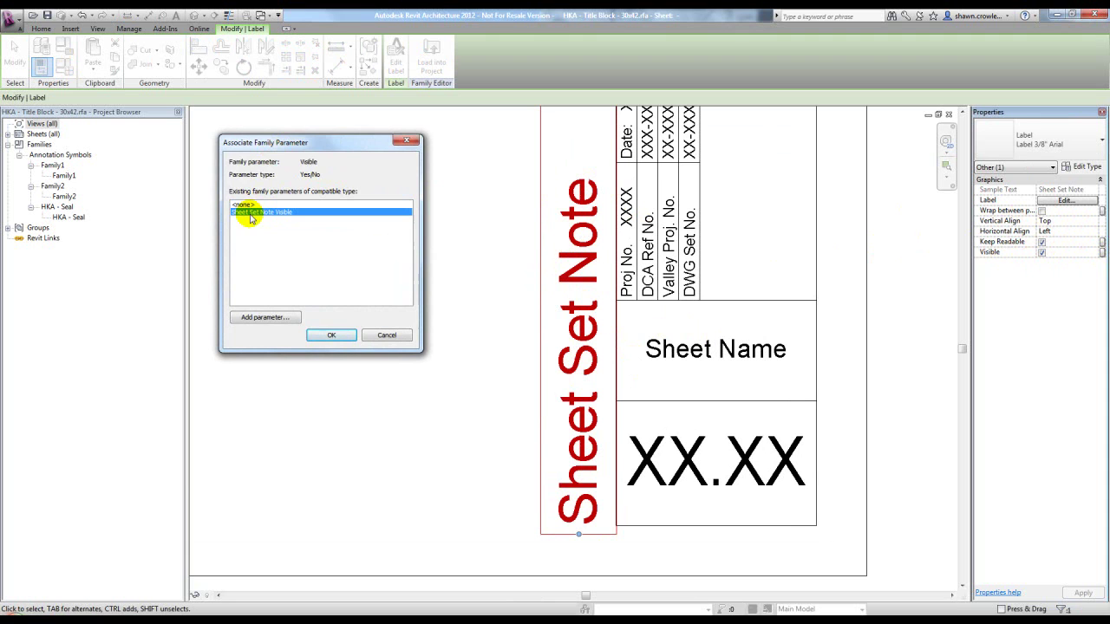
{"action": "left_click", "coordinate": [333, 333]}
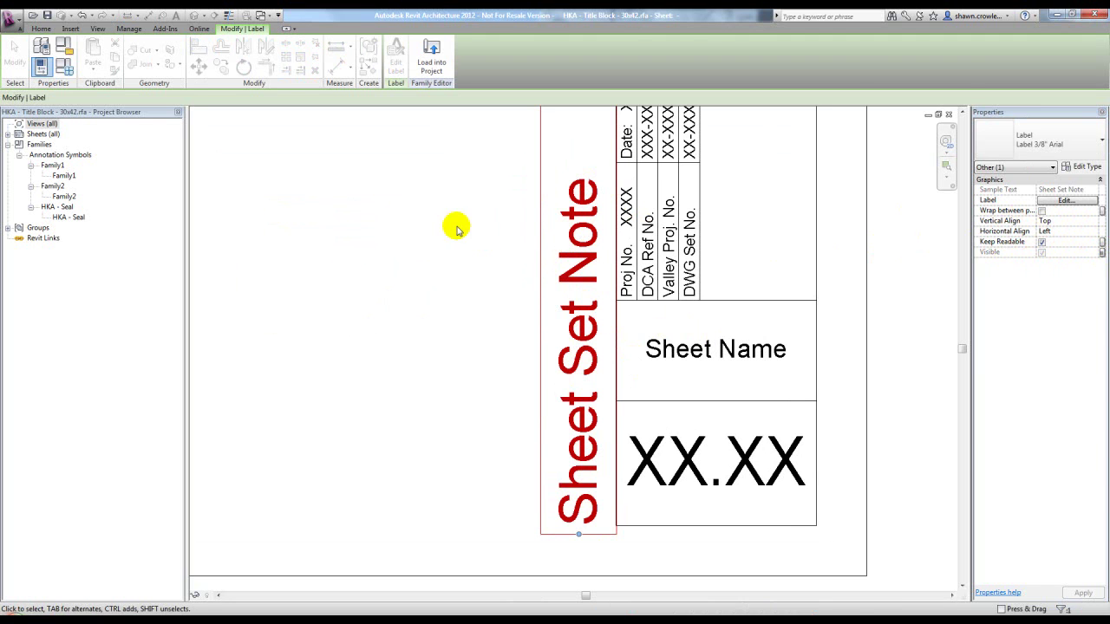
- Zoom out and center the whole title block sheet in view
{"action": "left_click", "coordinate": [429, 184]}
{"action": "scroll", "coordinate": [495, 211], "scroll_direction": "down", "scroll_amount": 3}
{"action": "middle_click_drag", "start_coordinate": [495, 210], "coordinate": [501, 293]}
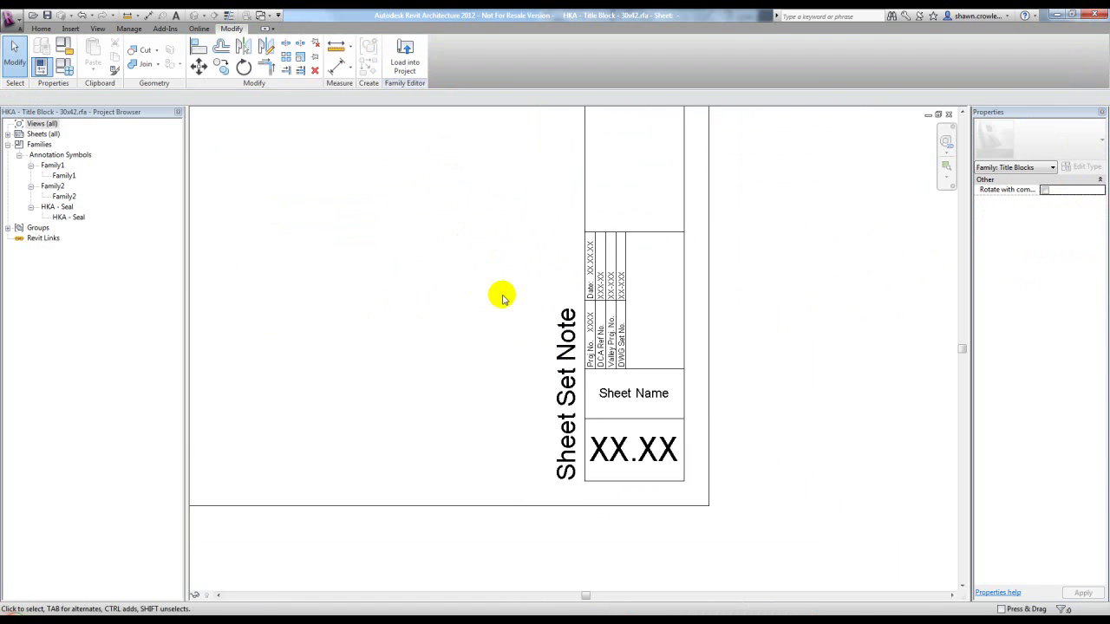
{"action": "scroll", "coordinate": [506, 312], "scroll_direction": "down", "scroll_amount": 2}
{"action": "scroll", "coordinate": [497, 290], "scroll_direction": "down", "scroll_amount": 4}
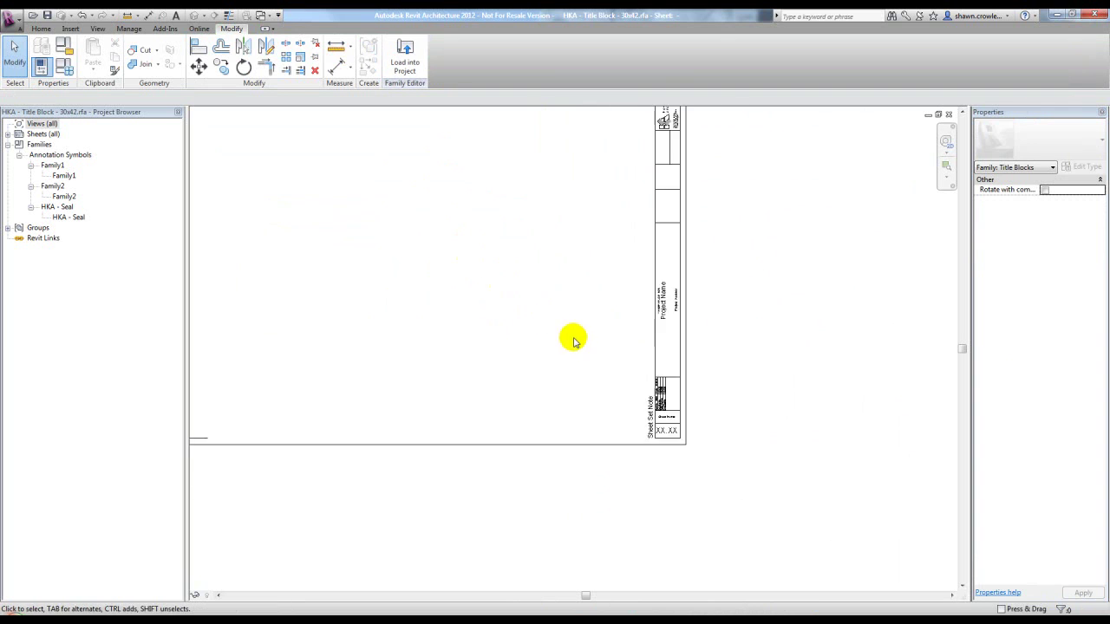
{"action": "middle_click_drag", "start_coordinate": [391, 189], "coordinate": [466, 258]}
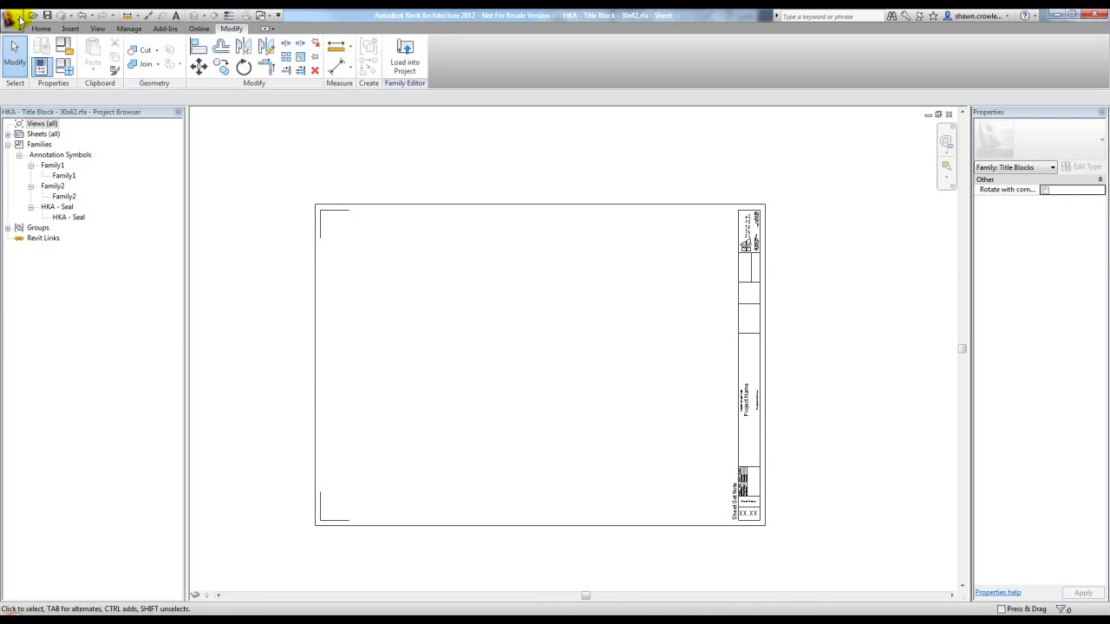
- Switch to the project and rearrange the floor plan and title block family windows
{"action": "left_click", "coordinate": [10, 19]}
{"action": "left_click", "coordinate": [17, 294]}
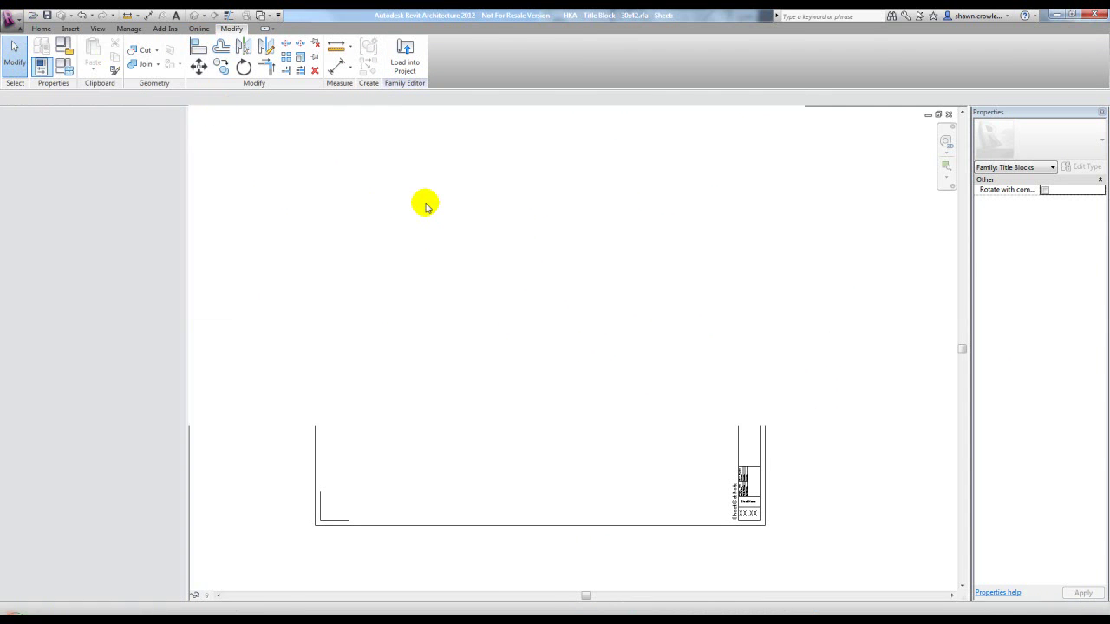
{"action": "left_click", "coordinate": [937, 114]}
{"action": "left_click_drag", "start_coordinate": [577, 218], "coordinate": [668, 136]}
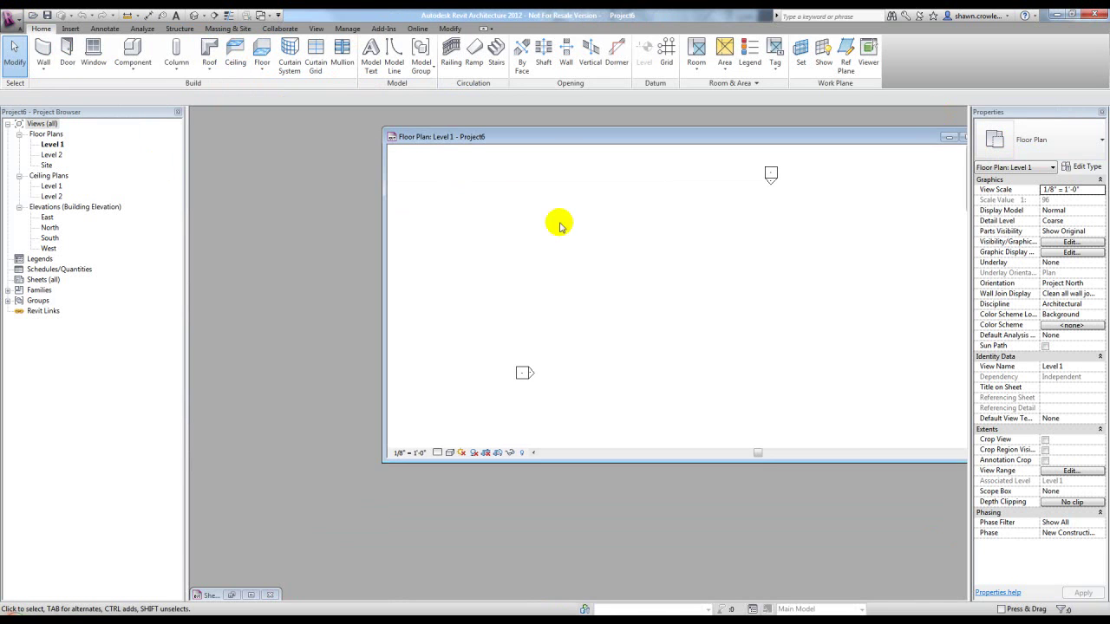
{"action": "left_click", "coordinate": [232, 594]}
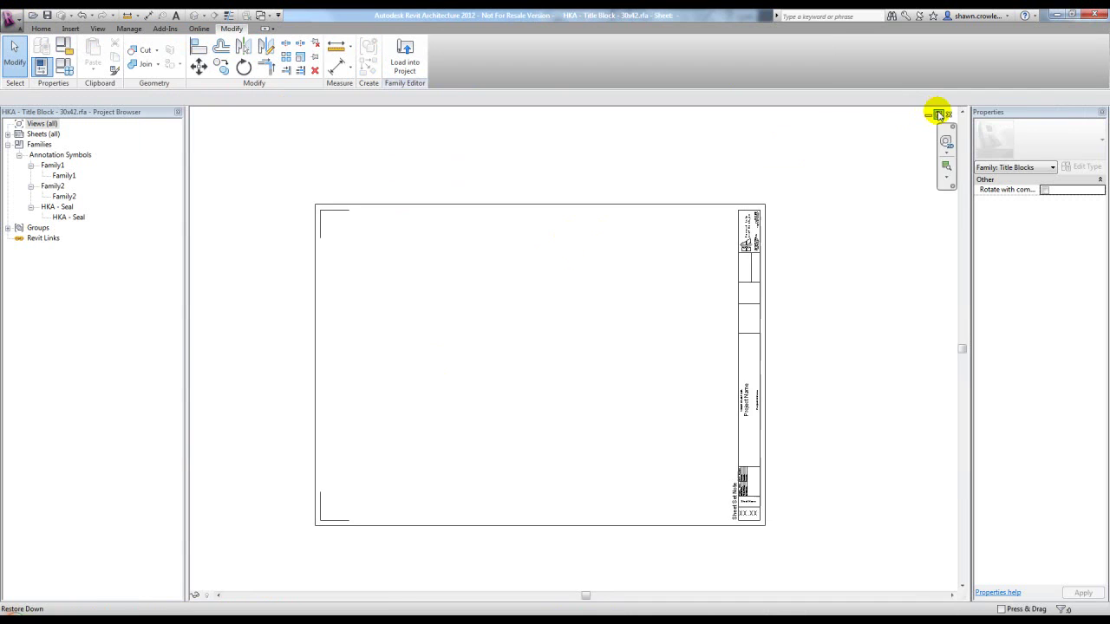
{"action": "left_click", "coordinate": [937, 114]}
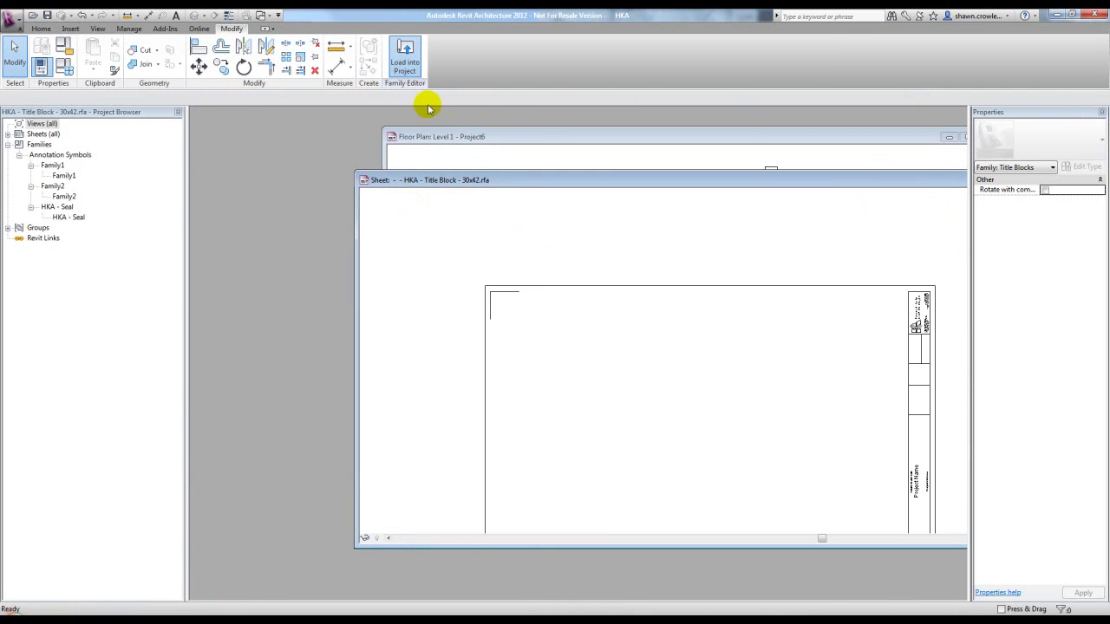
{"action": "key", "text": "ctrl+Tab"}
{"action": "left_click_drag", "start_coordinate": [553, 130], "coordinate": [532, 143]}
{"action": "double_click", "coordinate": [533, 143]}
- Create a new sheet A101 with the HKA - Title Block - 30x42 Note Visible type
{"action": "right_click", "coordinate": [42, 279]}
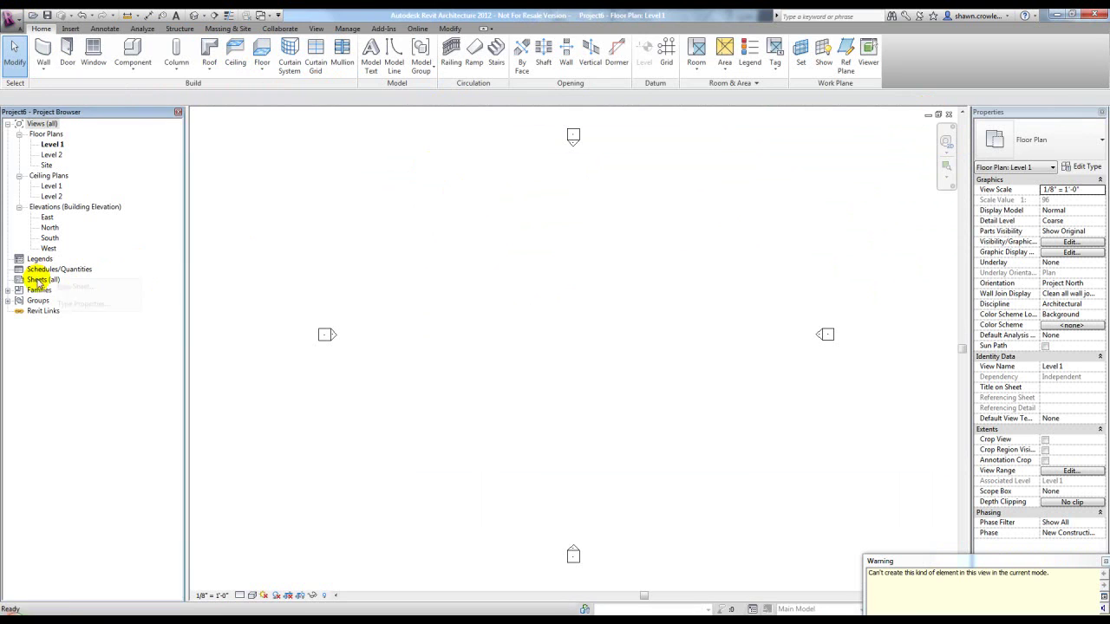
{"action": "left_click", "coordinate": [73, 286]}
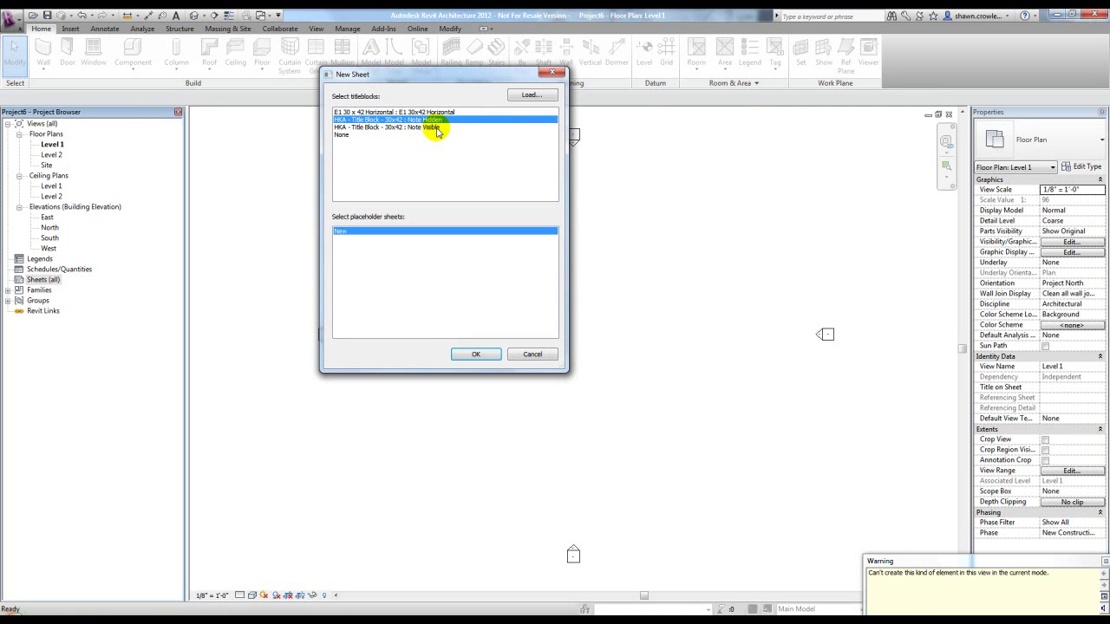
{"action": "left_click", "coordinate": [431, 127]}
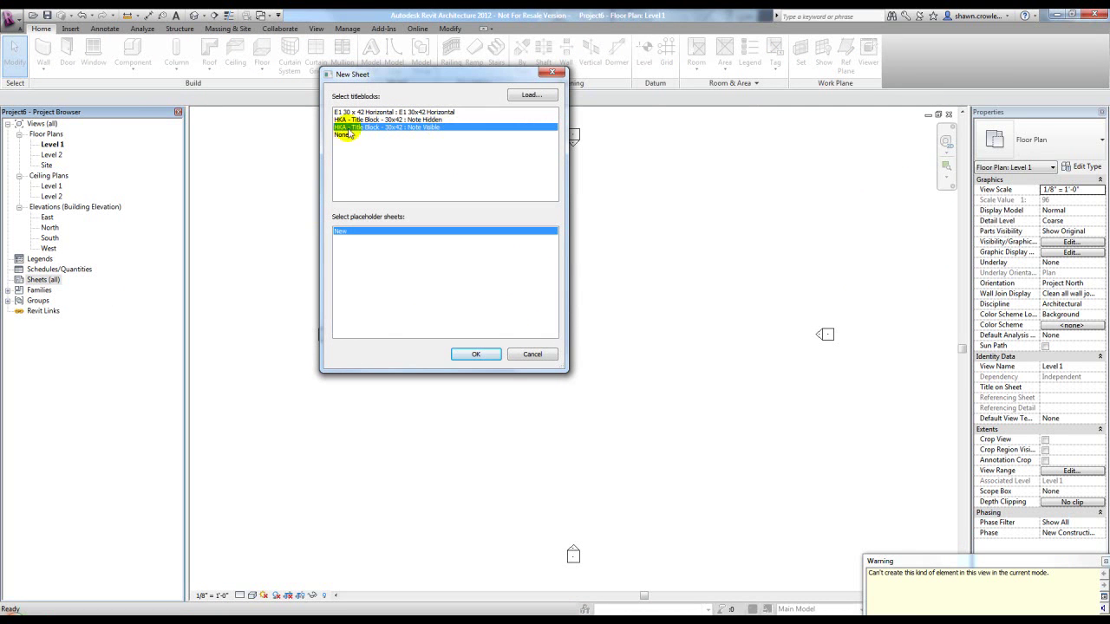
{"action": "left_click", "coordinate": [474, 355]}
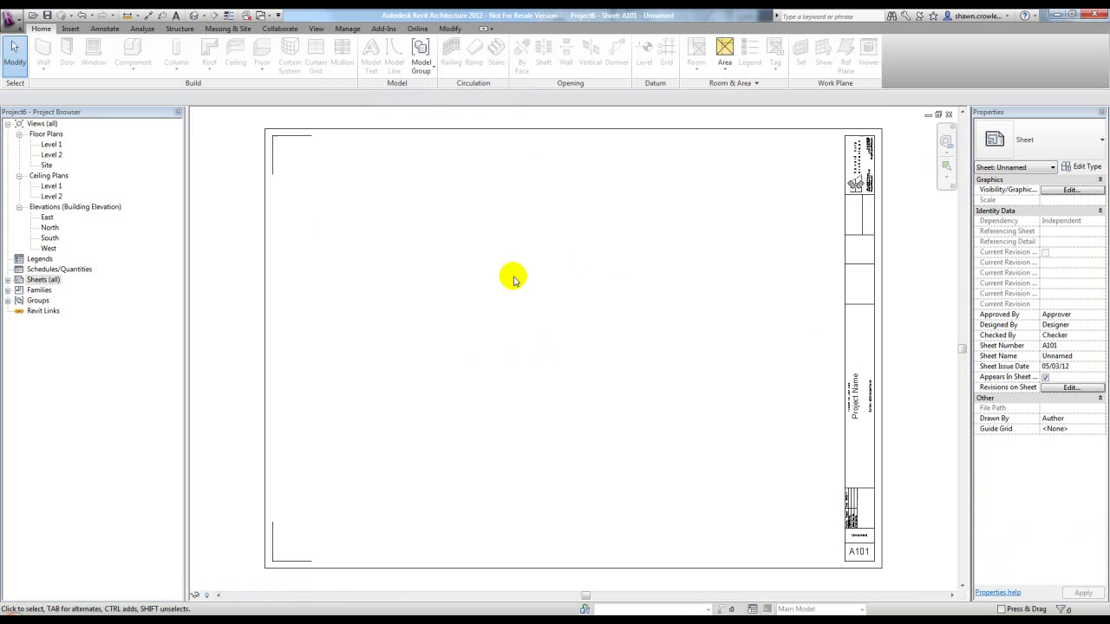
- Select the sheet's title block to verify it is the Note Visible type, then deselect it
{"action": "scroll", "coordinate": [664, 389], "scroll_direction": "up", "scroll_amount": 3}
{"action": "scroll", "coordinate": [788, 391], "scroll_direction": "up", "scroll_amount": 3}
{"action": "left_click", "coordinate": [788, 391]}
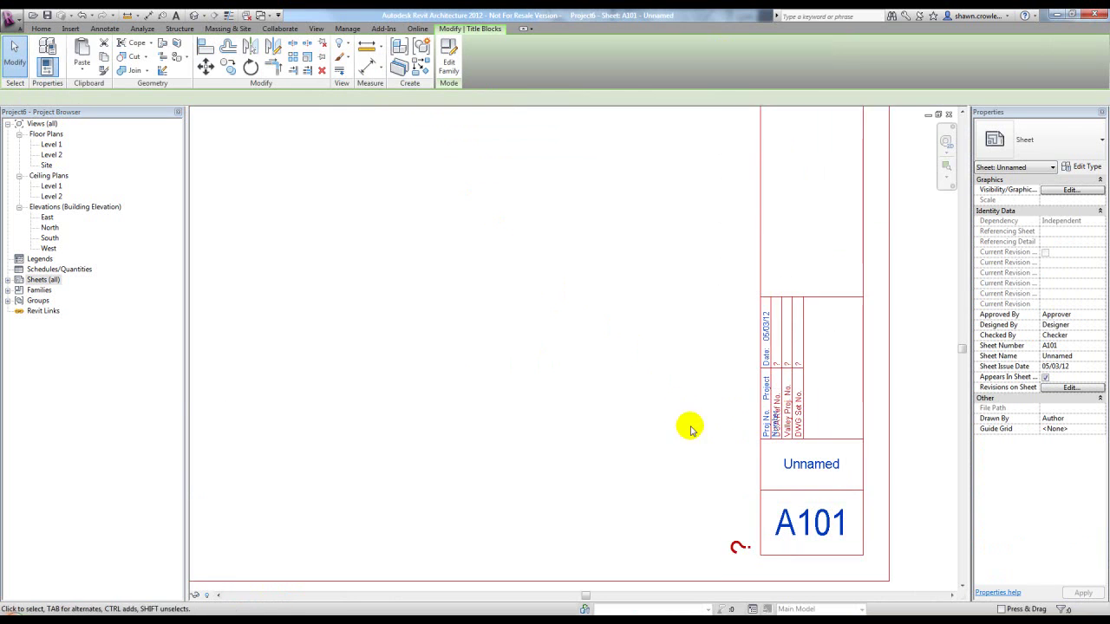
{"action": "scroll", "coordinate": [668, 338], "scroll_direction": "up", "scroll_amount": 3}
{"action": "scroll", "coordinate": [626, 260], "scroll_direction": "down", "scroll_amount": 5}
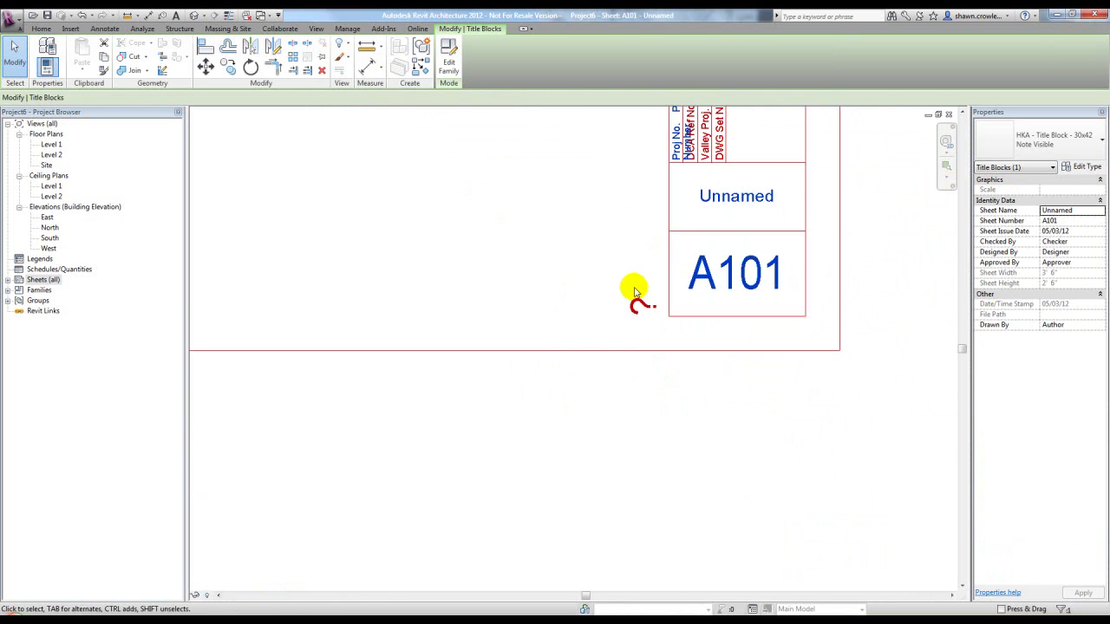
{"action": "scroll", "coordinate": [634, 289], "scroll_direction": "up", "scroll_amount": 3}
{"action": "scroll", "coordinate": [565, 226], "scroll_direction": "down", "scroll_amount": 1}
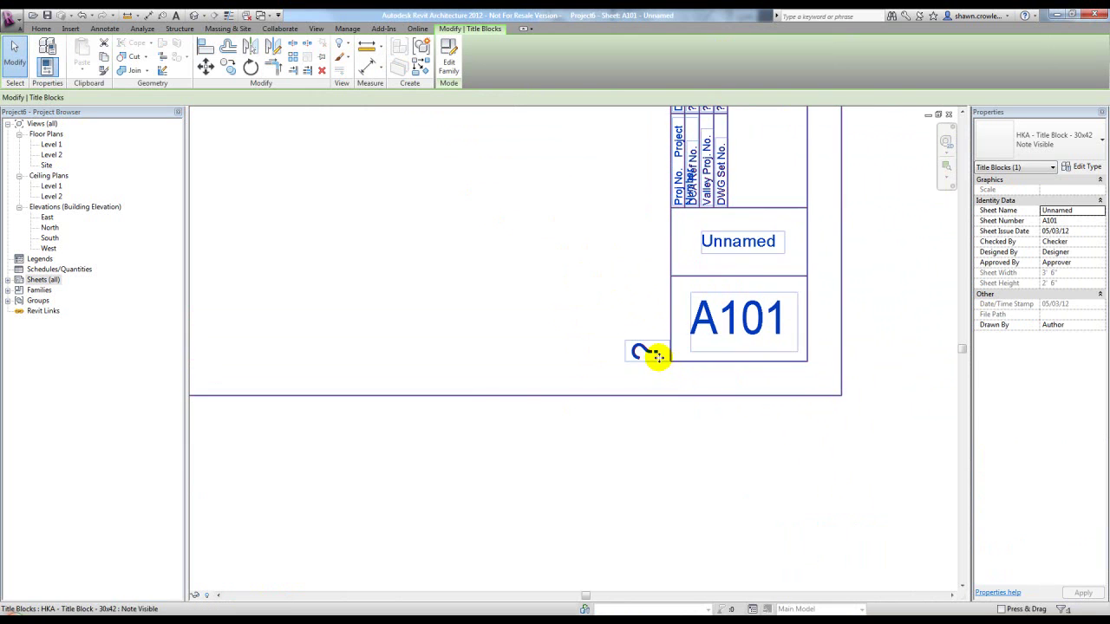
{"action": "left_click", "coordinate": [641, 426]}
- Add a project parameter using the shared Sheet Set Note parameter from the Sheets group
{"action": "left_click", "coordinate": [345, 30]}
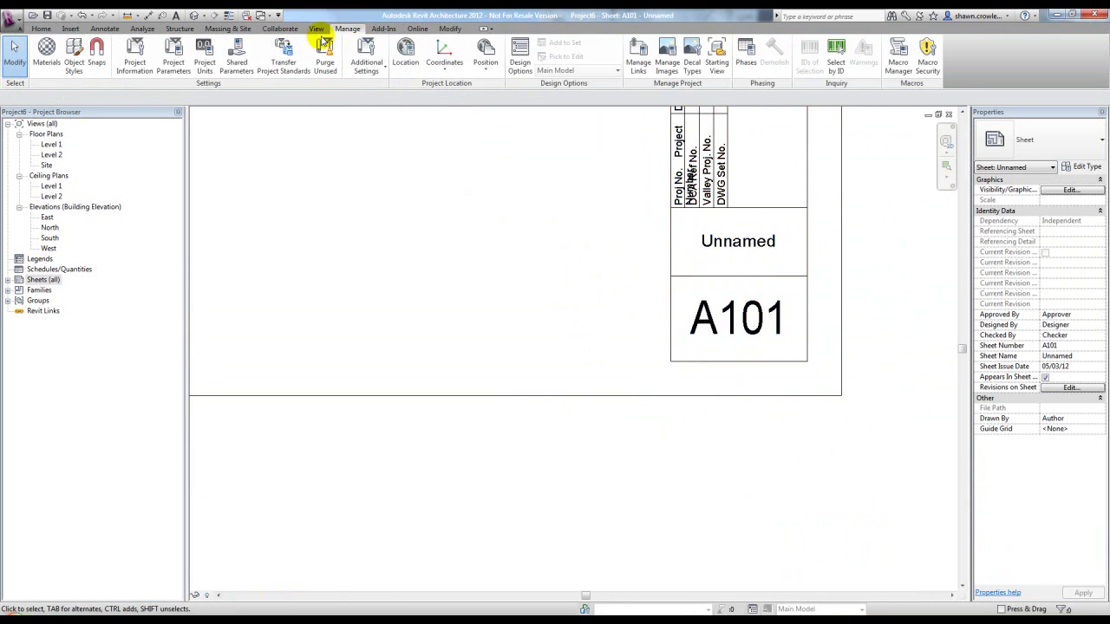
{"action": "left_click", "coordinate": [169, 50]}
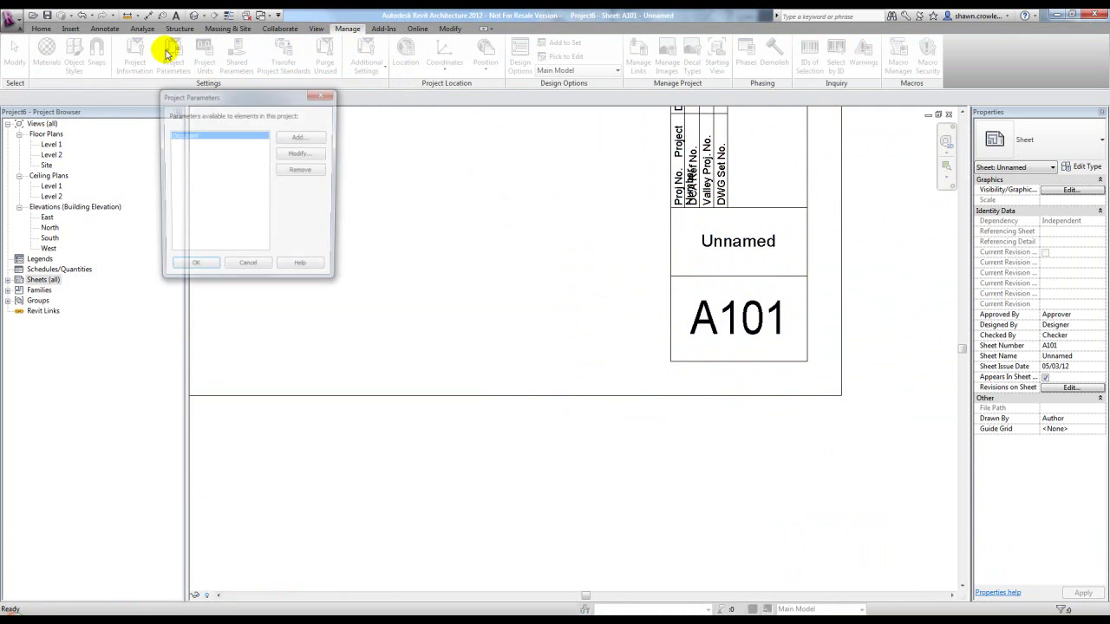
{"action": "left_click", "coordinate": [288, 140]}
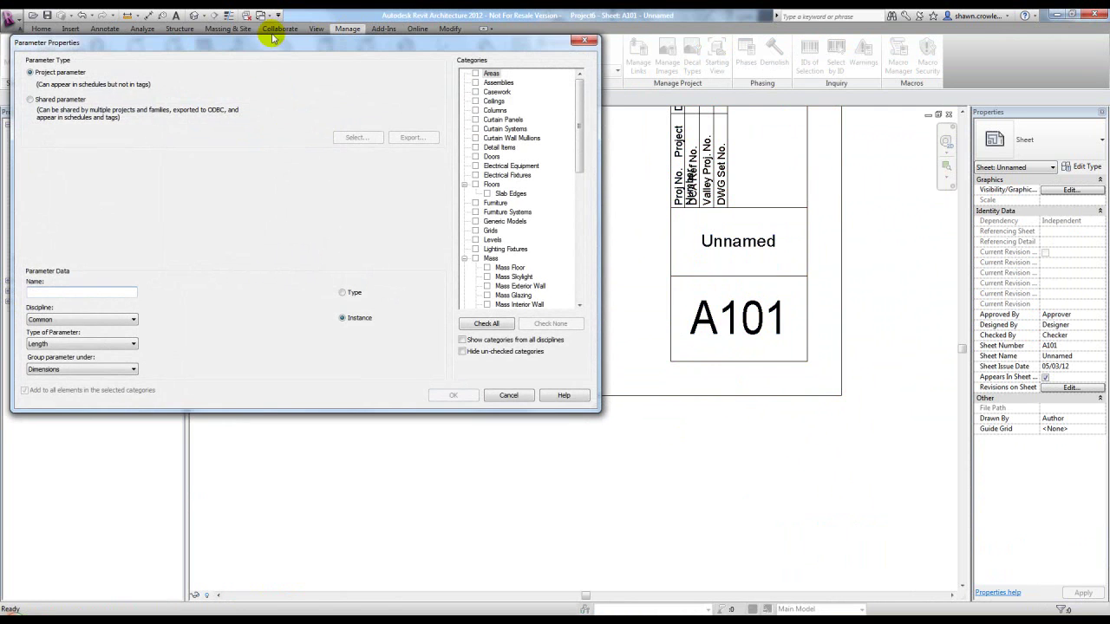
{"action": "left_click_drag", "start_coordinate": [277, 29], "coordinate": [488, 139]}
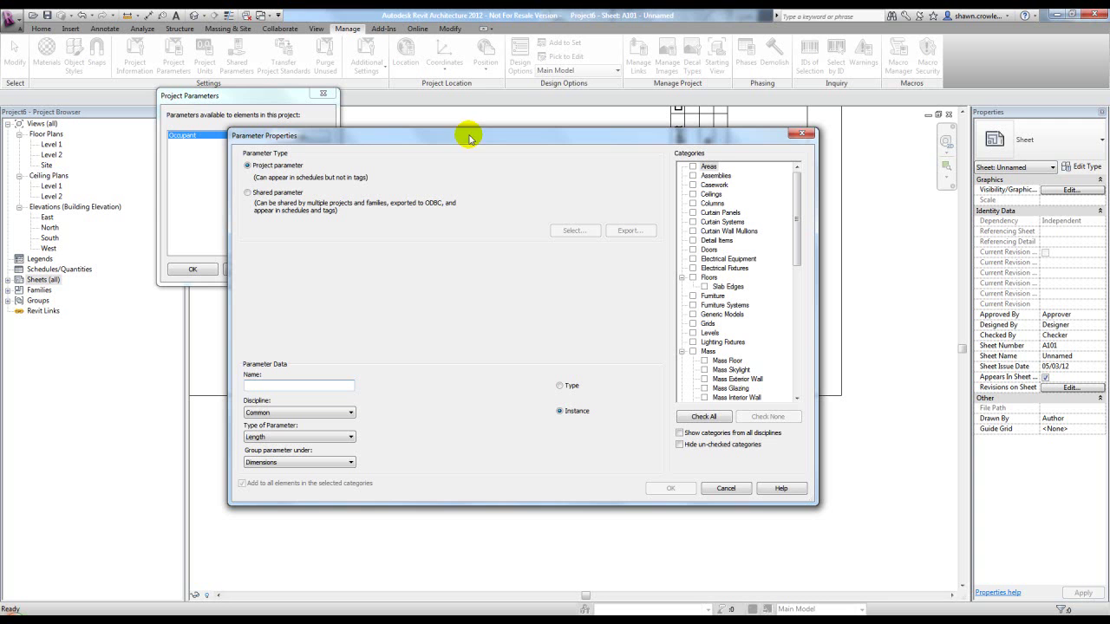
{"action": "left_click", "coordinate": [256, 193]}
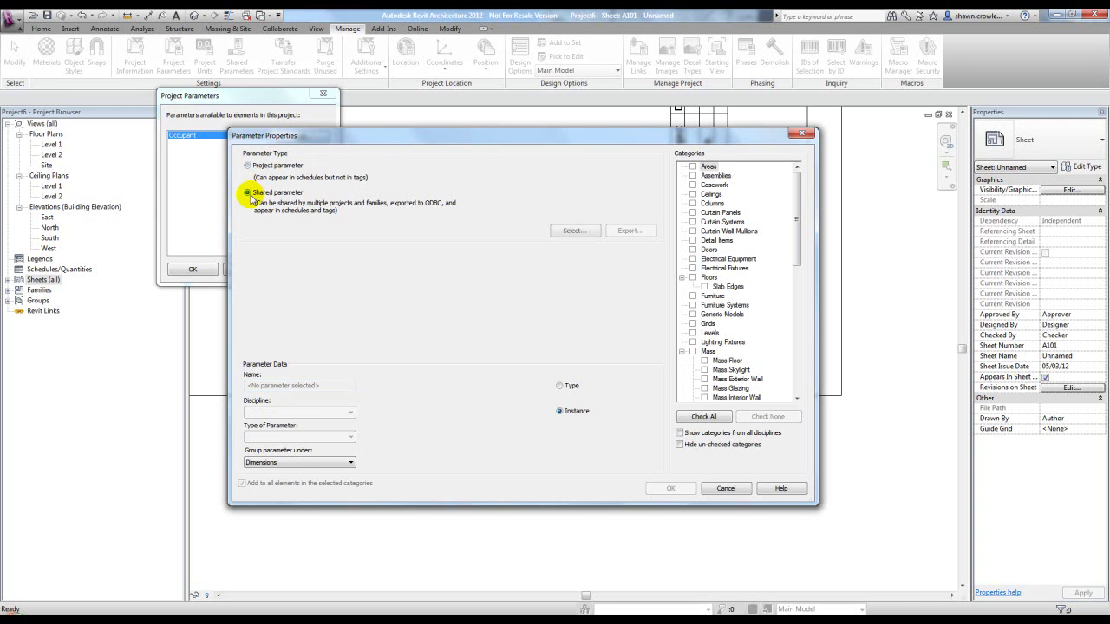
{"action": "left_click", "coordinate": [575, 230]}
{"action": "left_click_drag", "start_coordinate": [568, 192], "coordinate": [573, 176]}
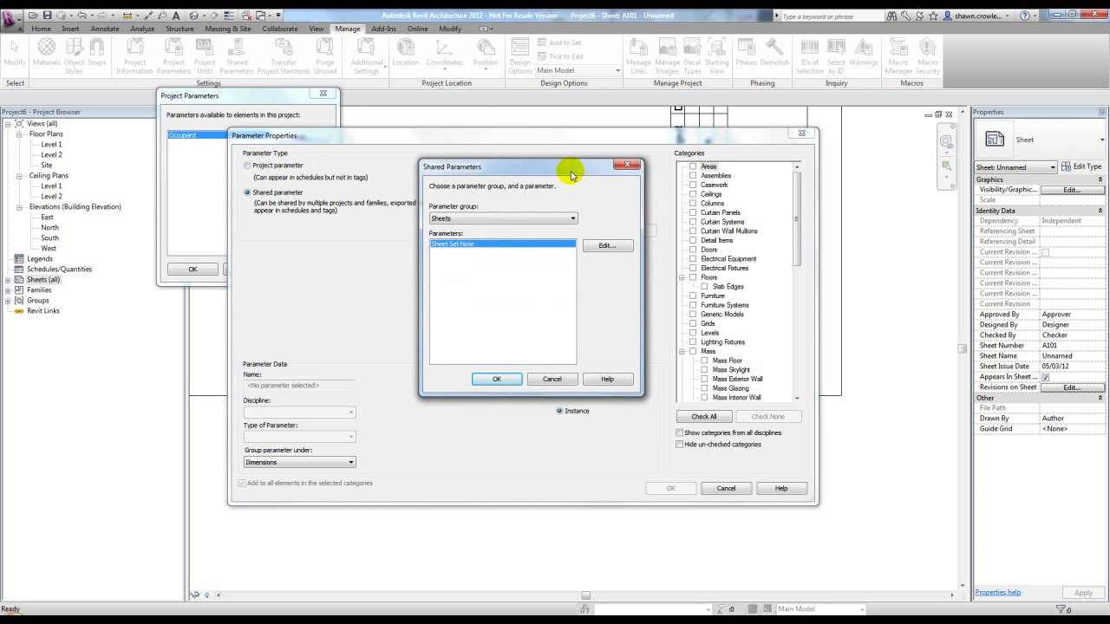
{"action": "left_click", "coordinate": [470, 221]}
{"action": "left_click", "coordinate": [468, 227]}
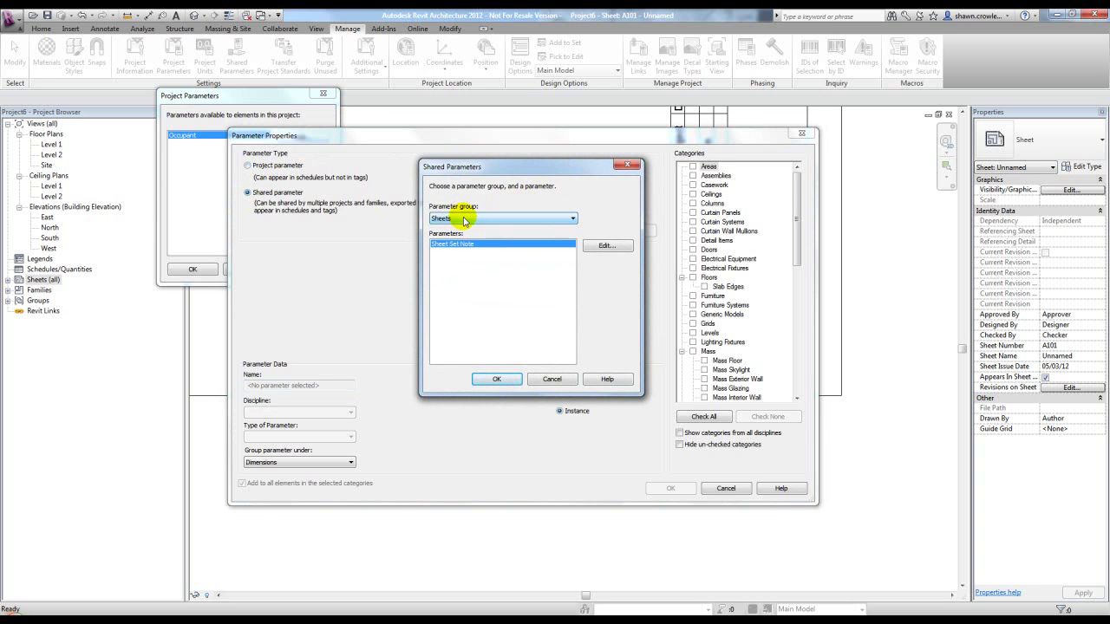
{"action": "left_click", "coordinate": [496, 380]}
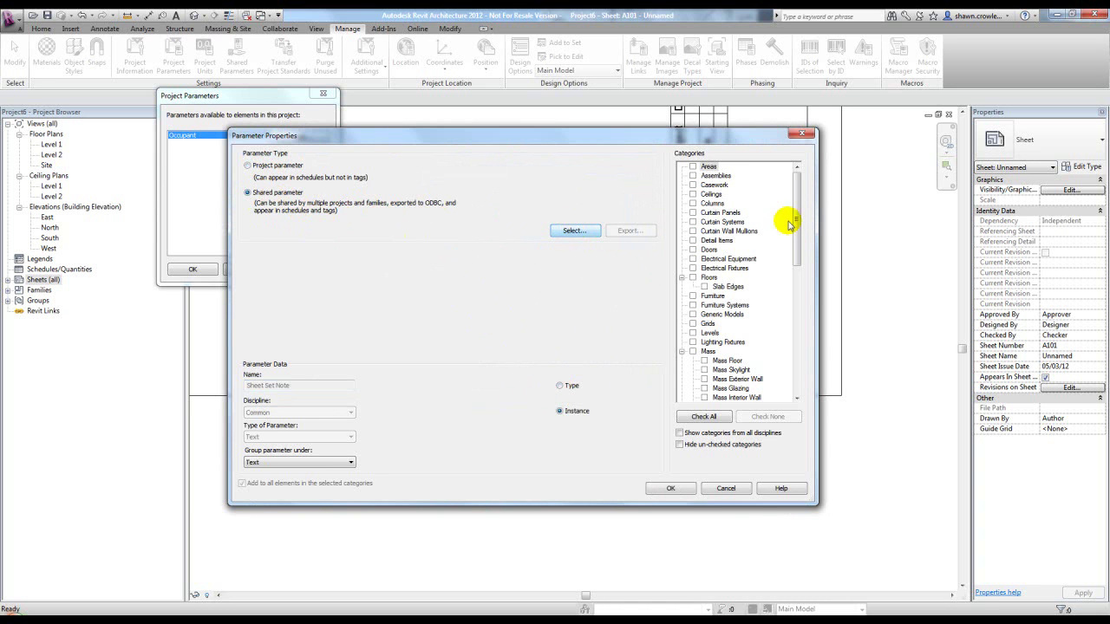
- Keep it an instance parameter, apply it to Project Information, and confirm
{"action": "scroll", "coordinate": [791, 218], "scroll_direction": "down", "scroll_amount": 1}
{"action": "scroll", "coordinate": [799, 208], "scroll_direction": "up", "scroll_amount": 1}
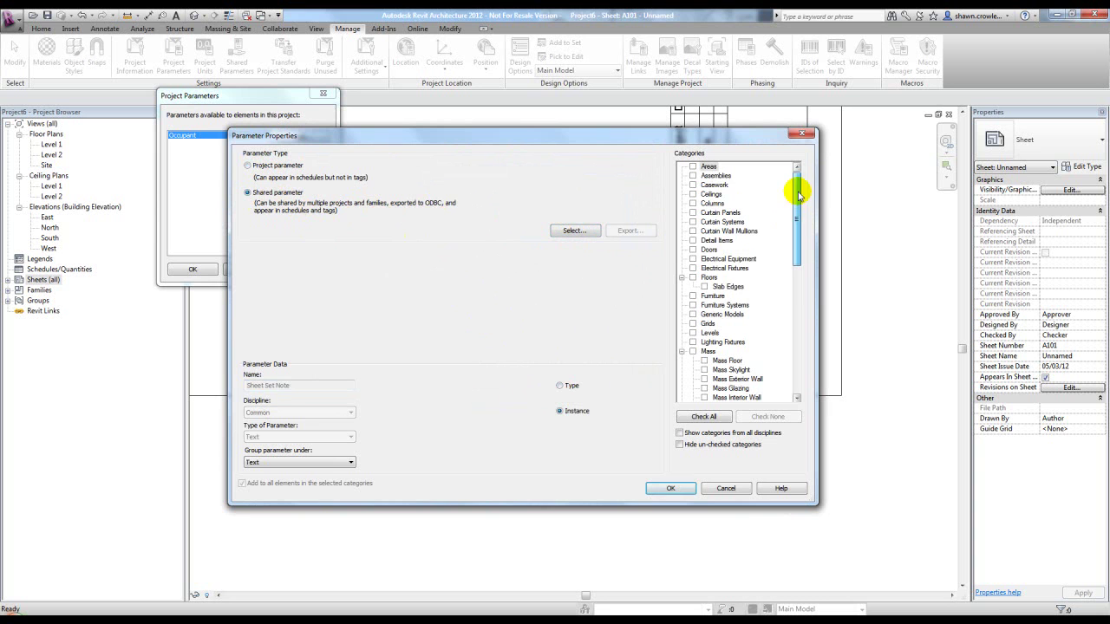
{"action": "left_click", "coordinate": [559, 387]}
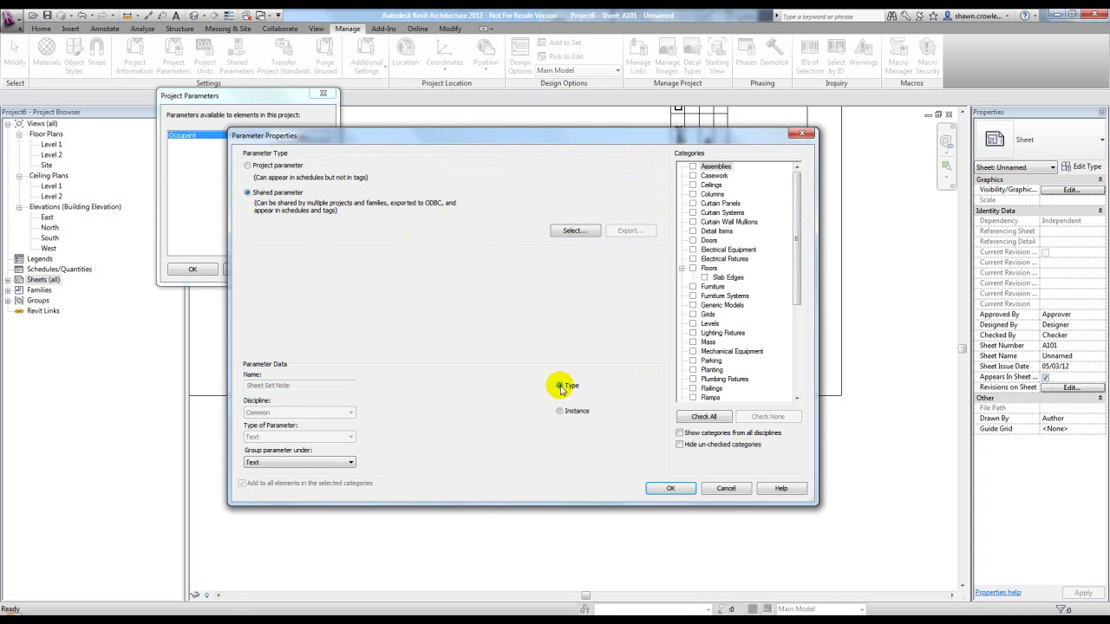
{"action": "left_click_drag", "start_coordinate": [800, 217], "coordinate": [792, 325]}
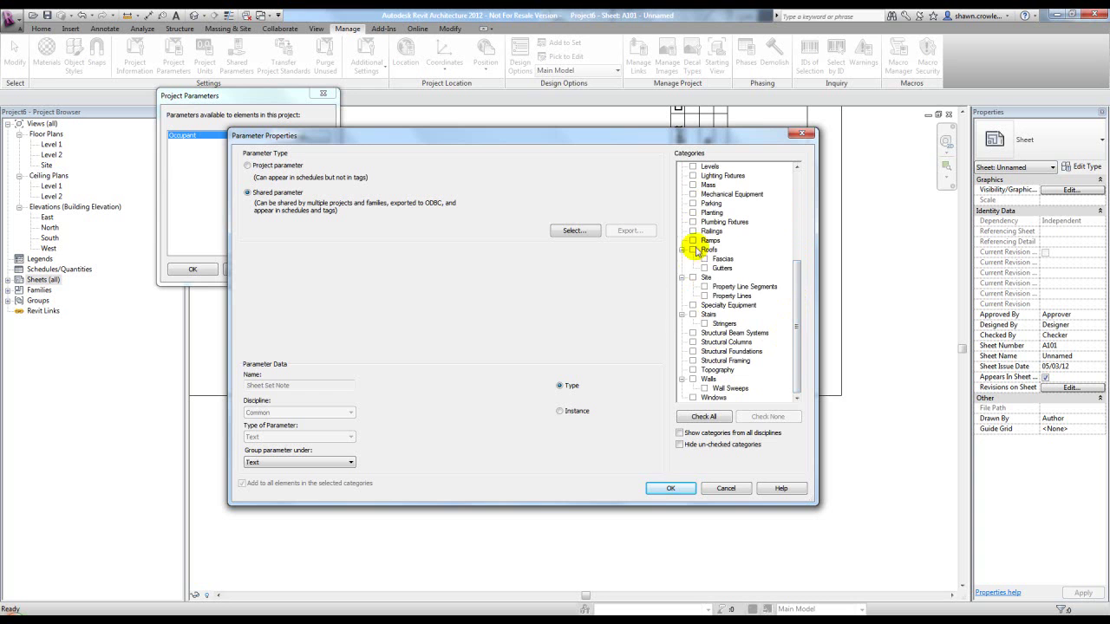
{"action": "left_click_drag", "start_coordinate": [790, 282], "coordinate": [793, 178]}
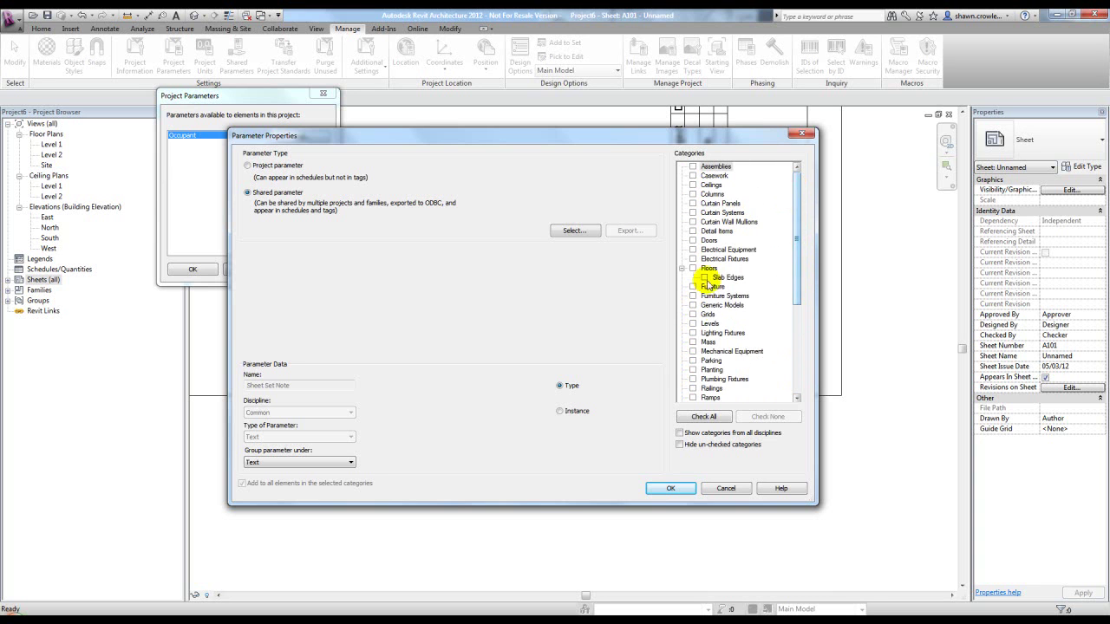
{"action": "left_click", "coordinate": [560, 412]}
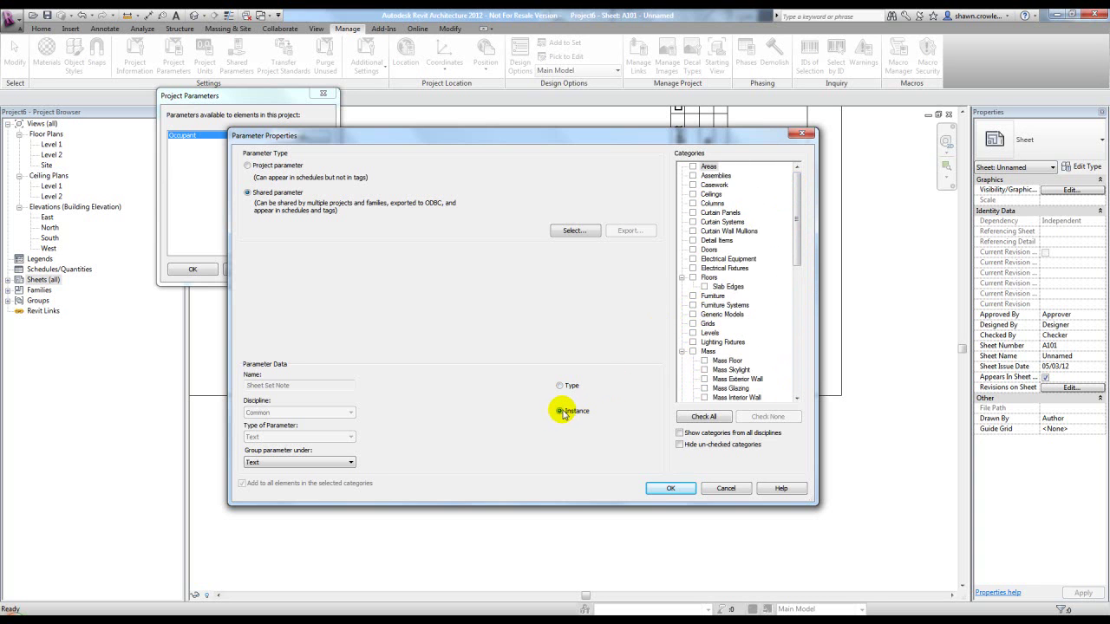
{"action": "left_click_drag", "start_coordinate": [793, 208], "coordinate": [804, 293]}
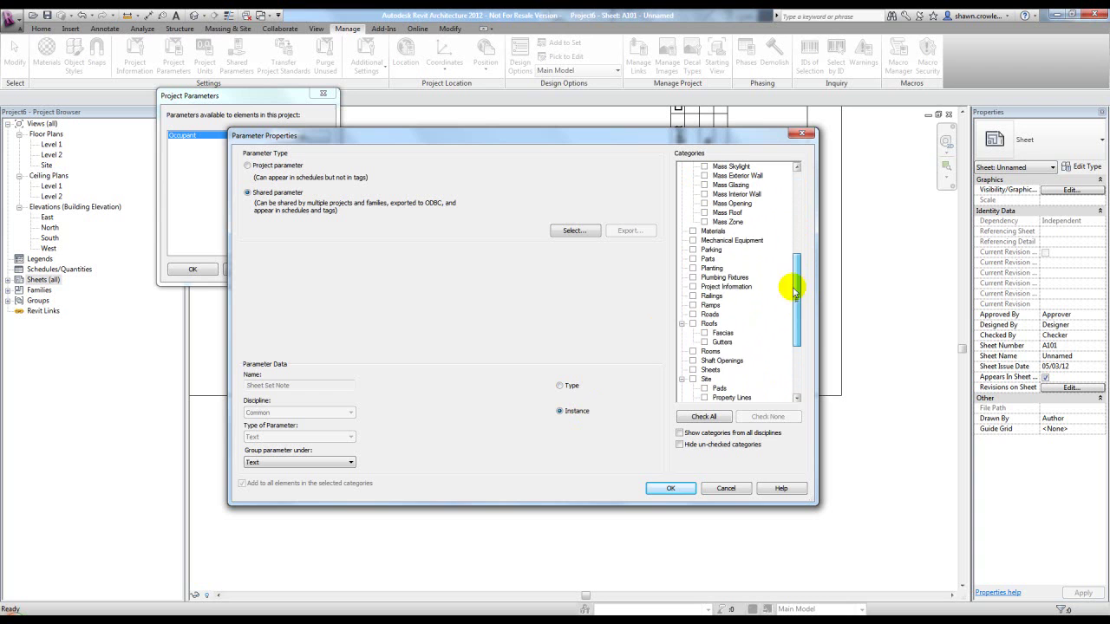
{"action": "left_click", "coordinate": [693, 287]}
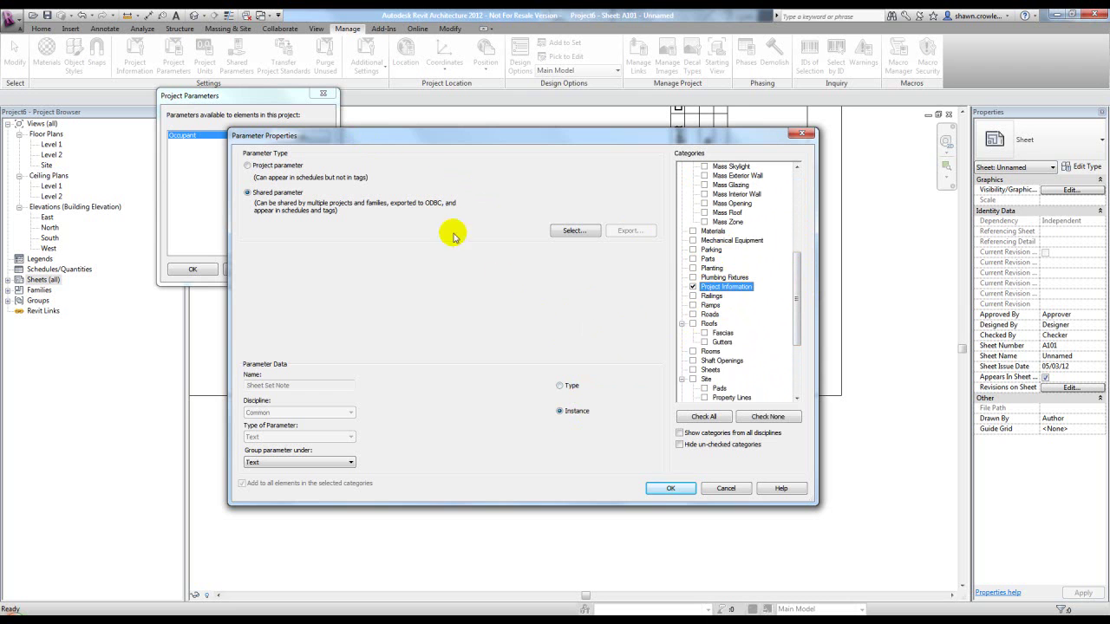
{"action": "mouse_move", "coordinate": [659, 137]}
{"action": "left_mouse_down"}
{"action": "mouse_move", "coordinate": [653, 229]}
{"action": "mouse_move", "coordinate": [649, 129]}
{"action": "left_mouse_up"}
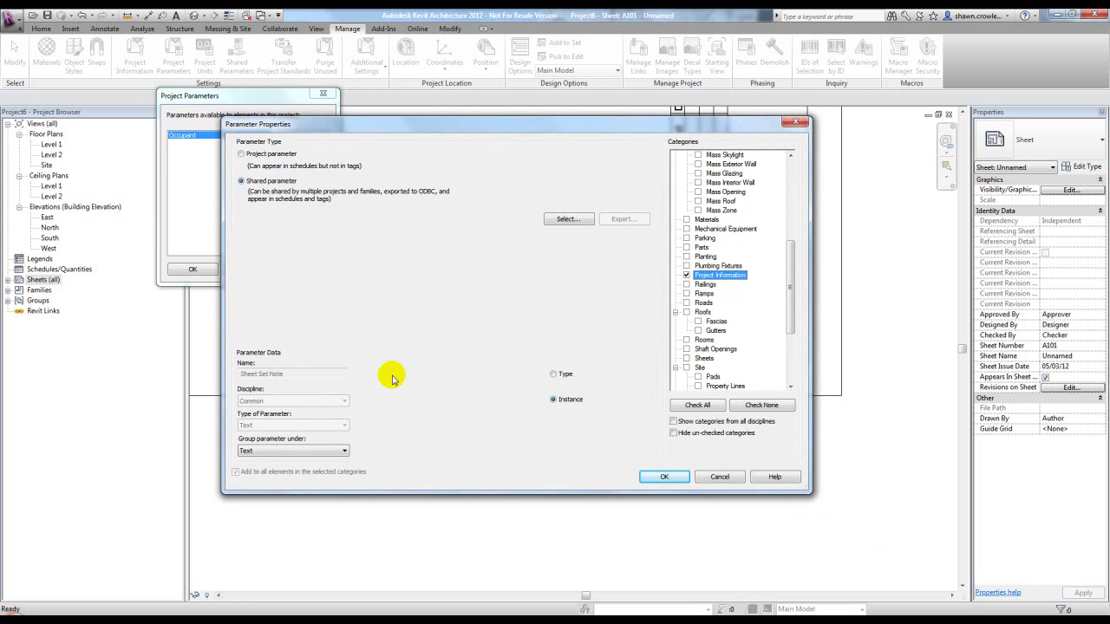
{"action": "left_click", "coordinate": [662, 476]}
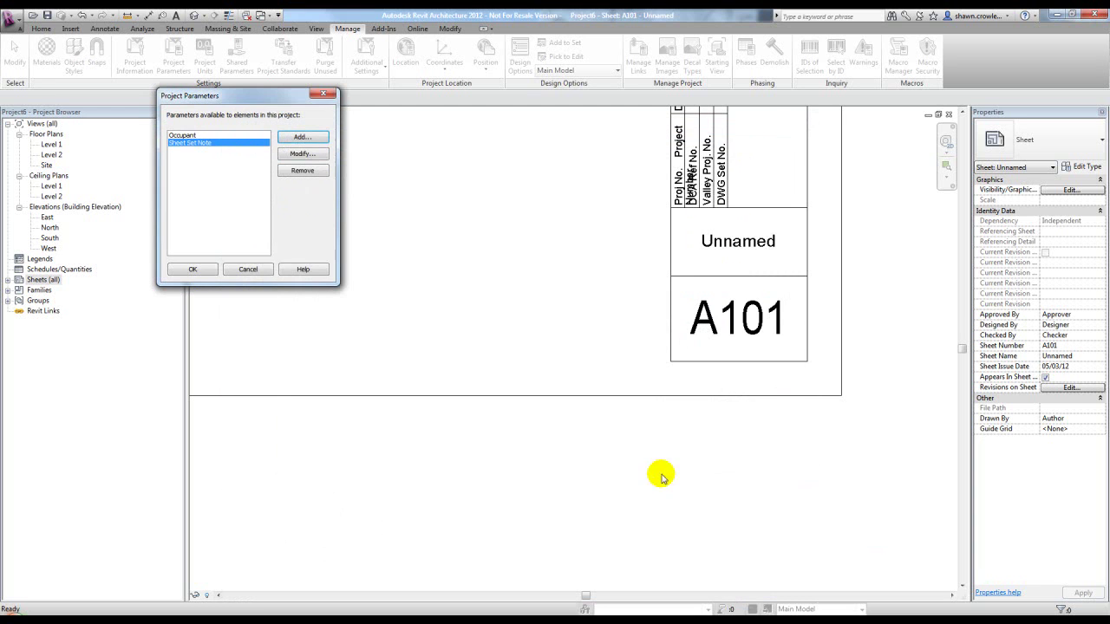
- Enter NOT FOR CONSTRUCTION as the Sheet Set Note value in Project Information
{"action": "left_click", "coordinate": [193, 269]}
{"action": "middle_click_drag", "start_coordinate": [532, 258], "coordinate": [582, 309]}
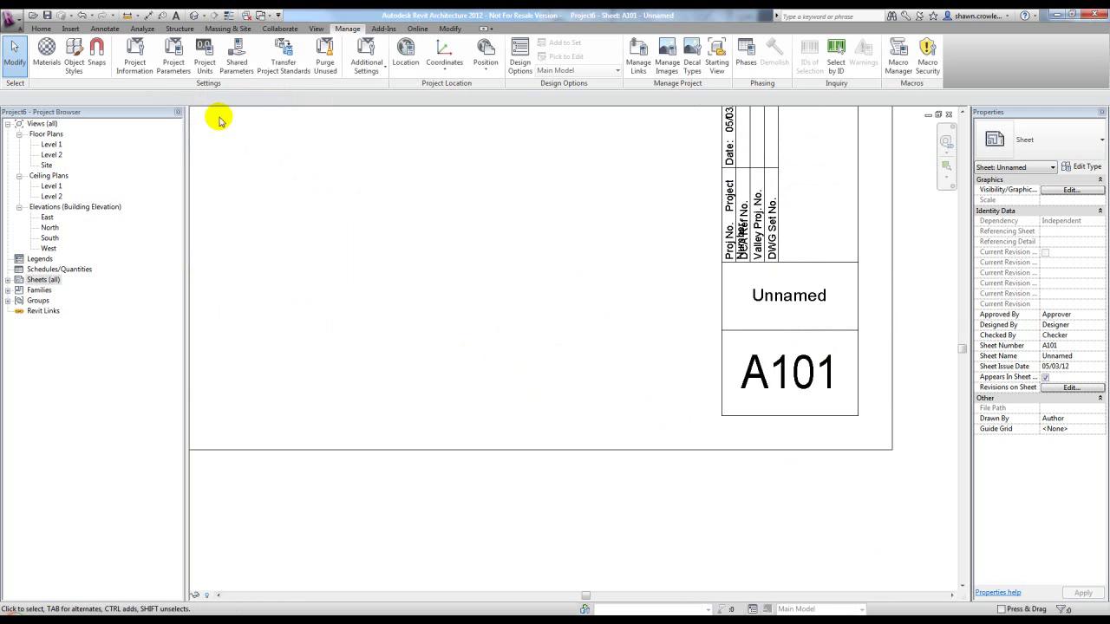
{"action": "left_click", "coordinate": [135, 48]}
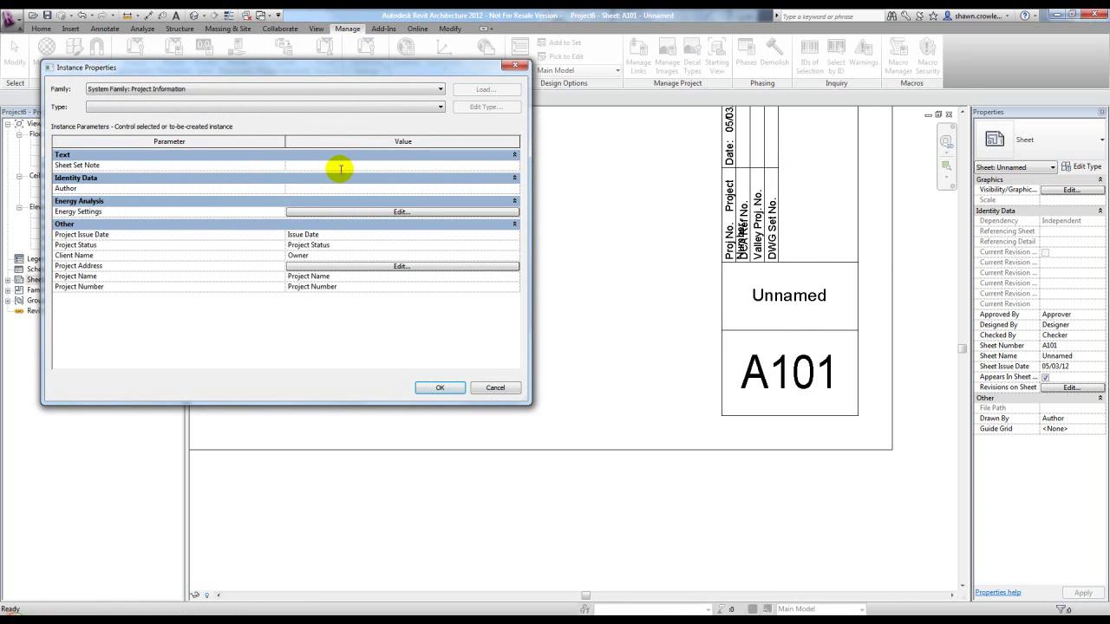
{"action": "key", "text": "Caps_Lock"}
{"action": "type", "text": "NOT FOR CONSTRUCTION"}
{"action": "left_click", "coordinate": [441, 387]}
- Add sheet A102 with the HKA - Title Block - 30x42 : Note Visible title block and select it
{"action": "scroll", "coordinate": [572, 382], "scroll_direction": "down", "scroll_amount": 3}
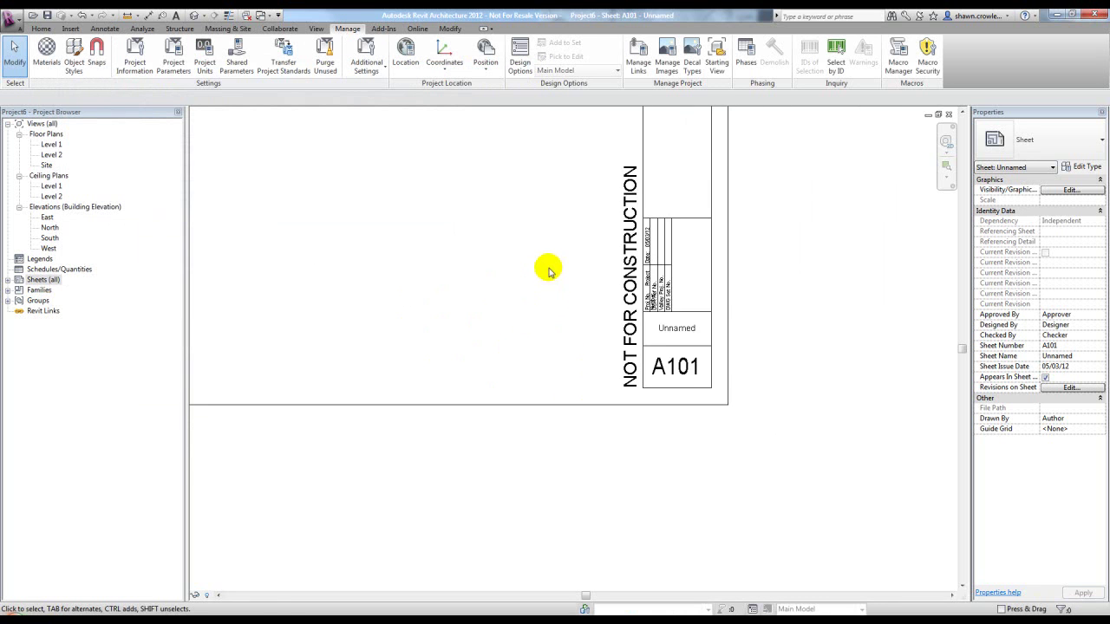
{"action": "scroll", "coordinate": [626, 248], "scroll_direction": "up", "scroll_amount": 1}
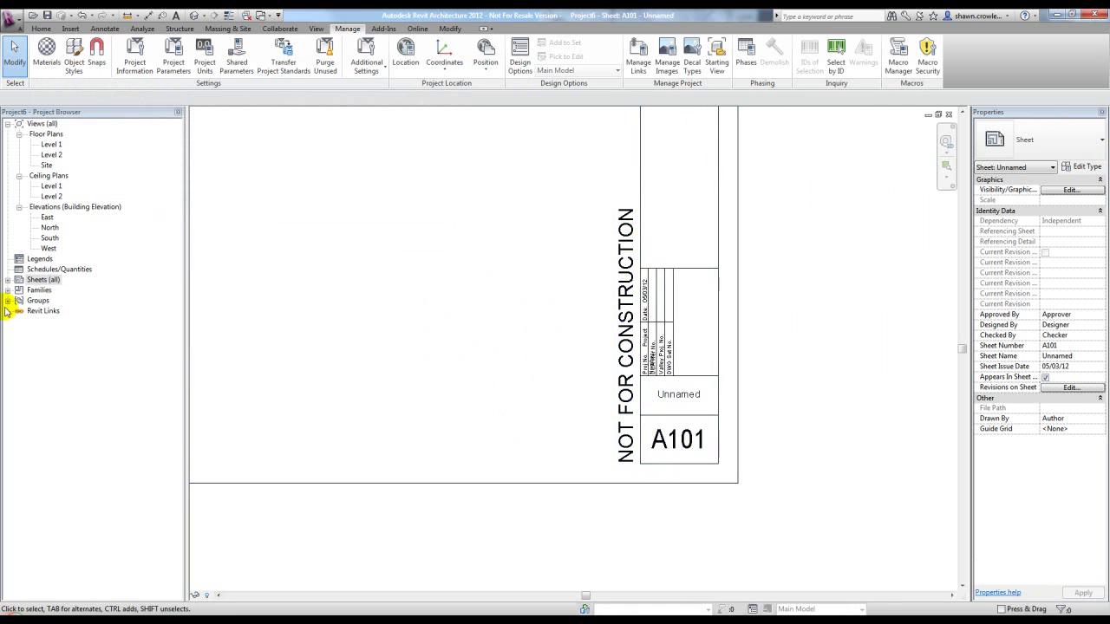
{"action": "left_click", "coordinate": [9, 280]}
{"action": "left_click", "coordinate": [39, 280]}
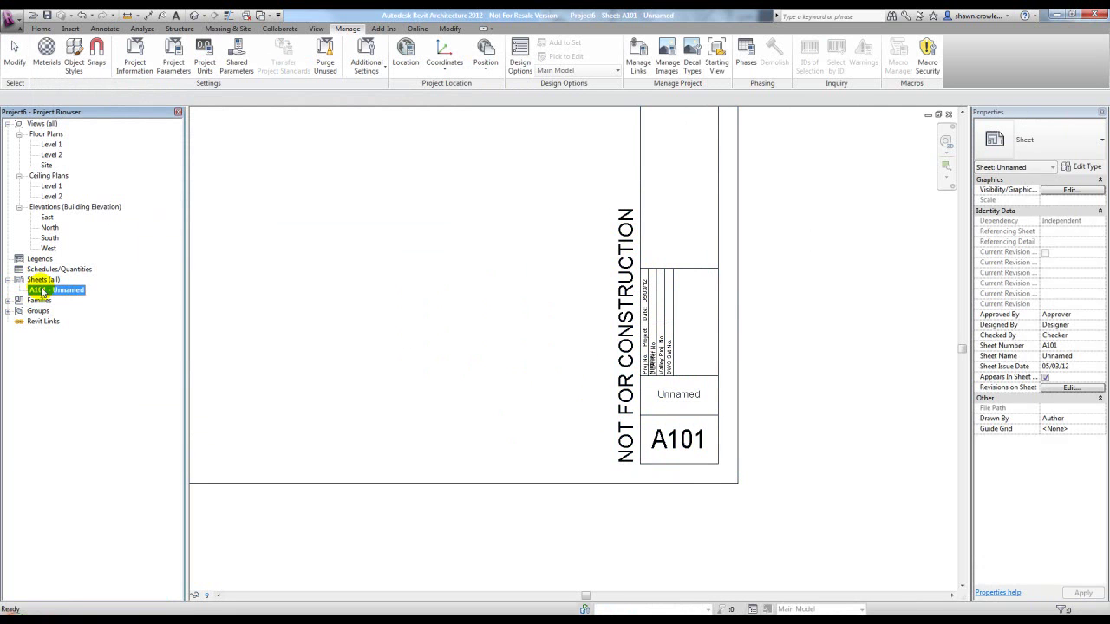
{"action": "right_click", "coordinate": [50, 283]}
{"action": "left_click", "coordinate": [55, 290]}
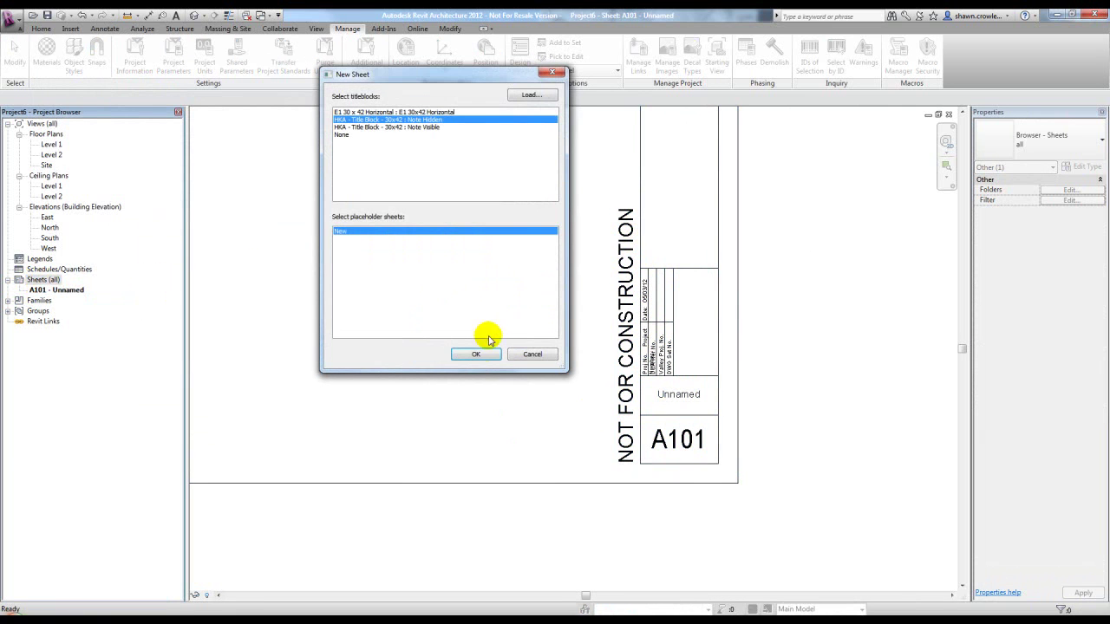
{"action": "left_click", "coordinate": [421, 128]}
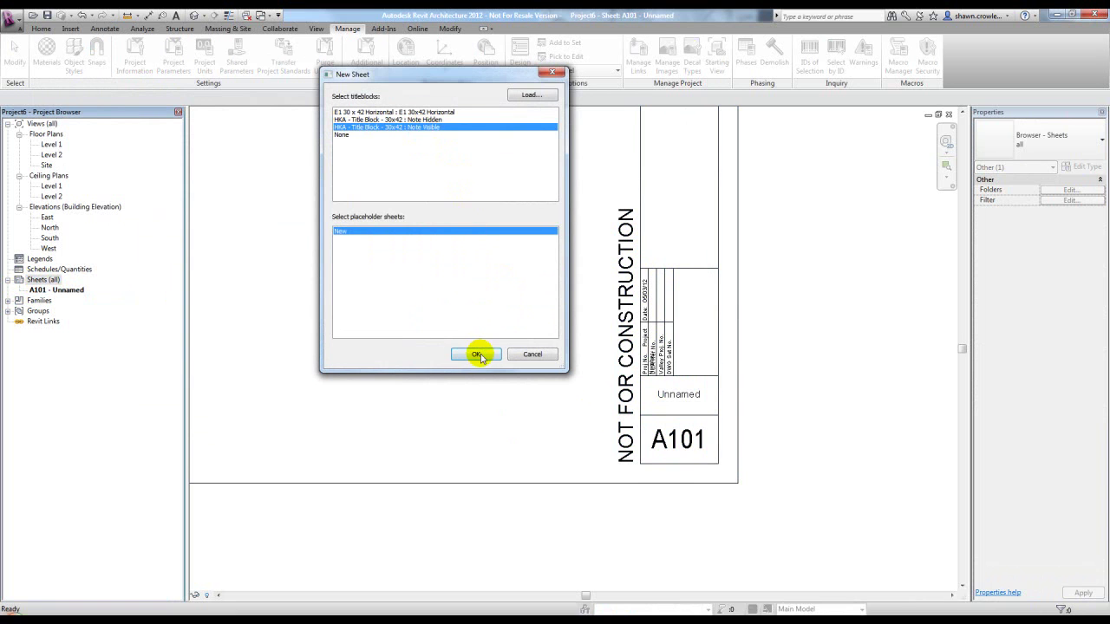
{"action": "left_click", "coordinate": [478, 354]}
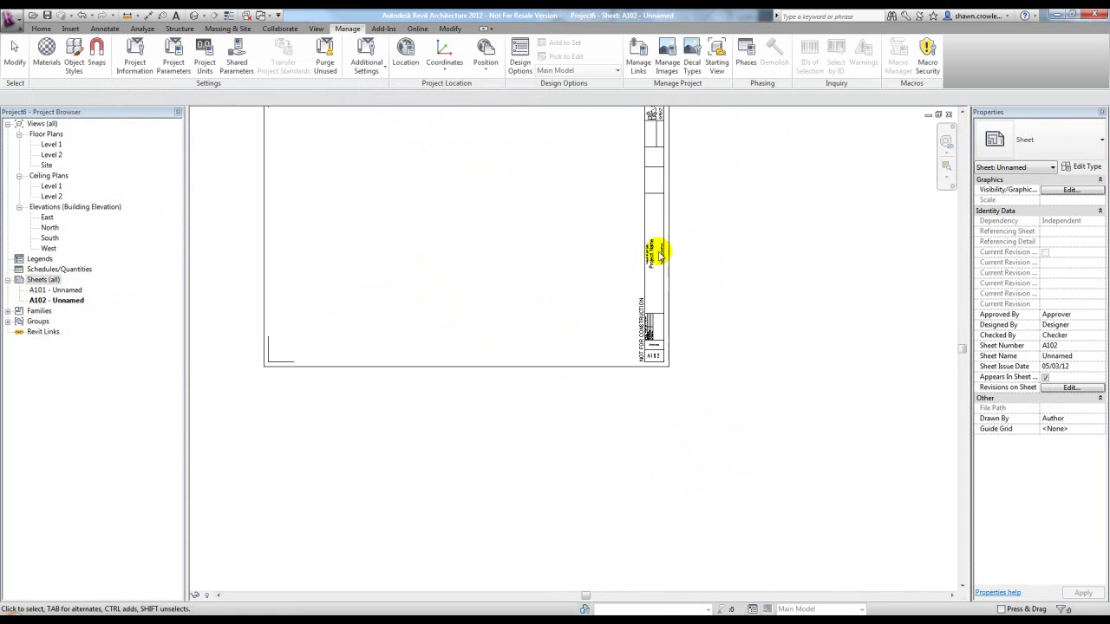
{"action": "scroll", "coordinate": [658, 251], "scroll_direction": "up", "scroll_amount": 2}
{"action": "left_click", "coordinate": [668, 276]}
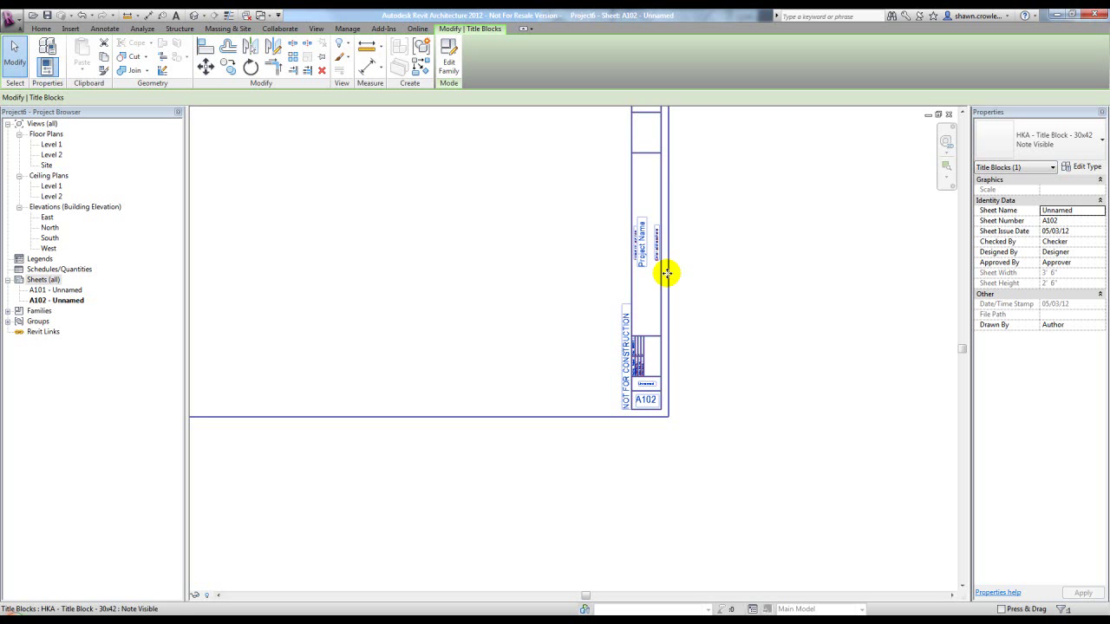
- Switch the selected title block to the HKA - Title Block - 30x42 : Note Hidden type
{"action": "left_click", "coordinate": [1054, 137]}
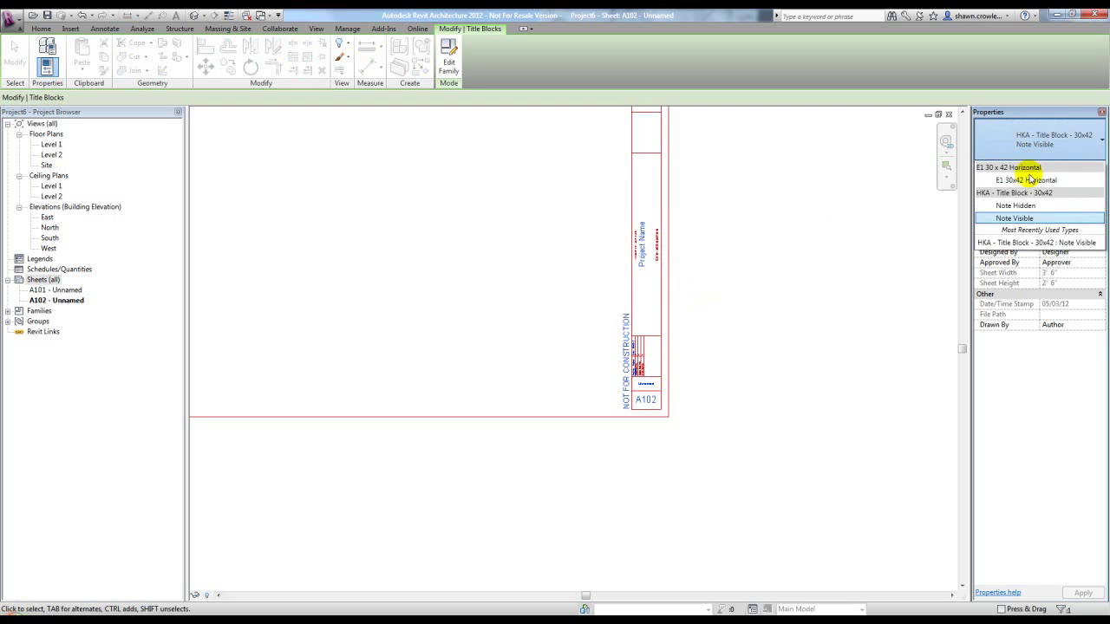
{"action": "left_click", "coordinate": [1010, 206]}
{"action": "key", "text": "Escape"}
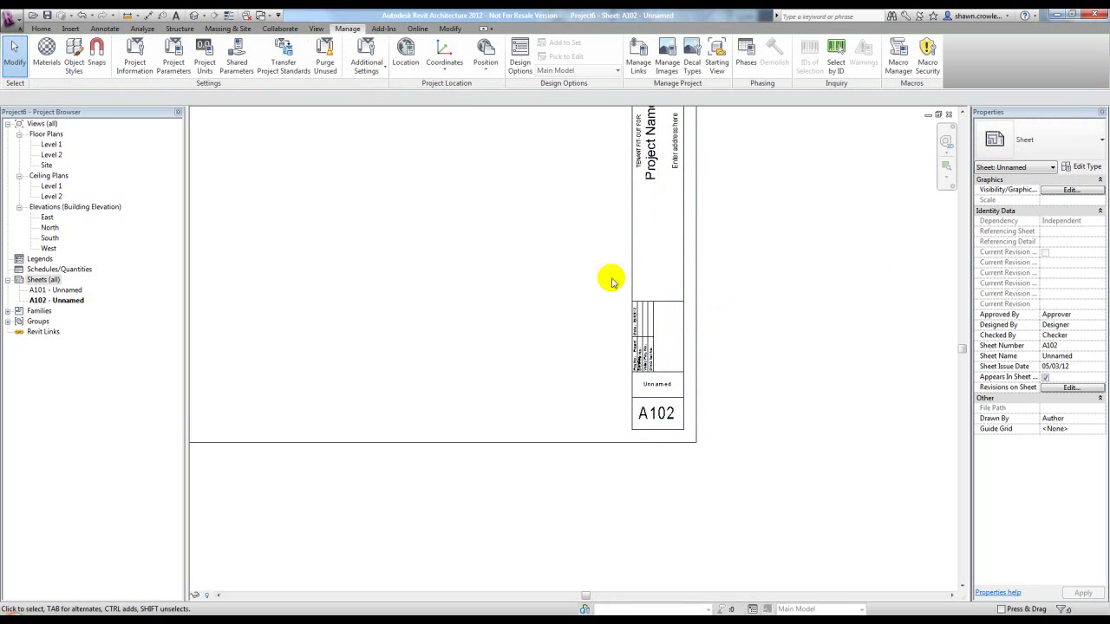
- Select sheet A102 in the sheet list and reselect its title block
{"action": "double_click", "coordinate": [70, 292]}
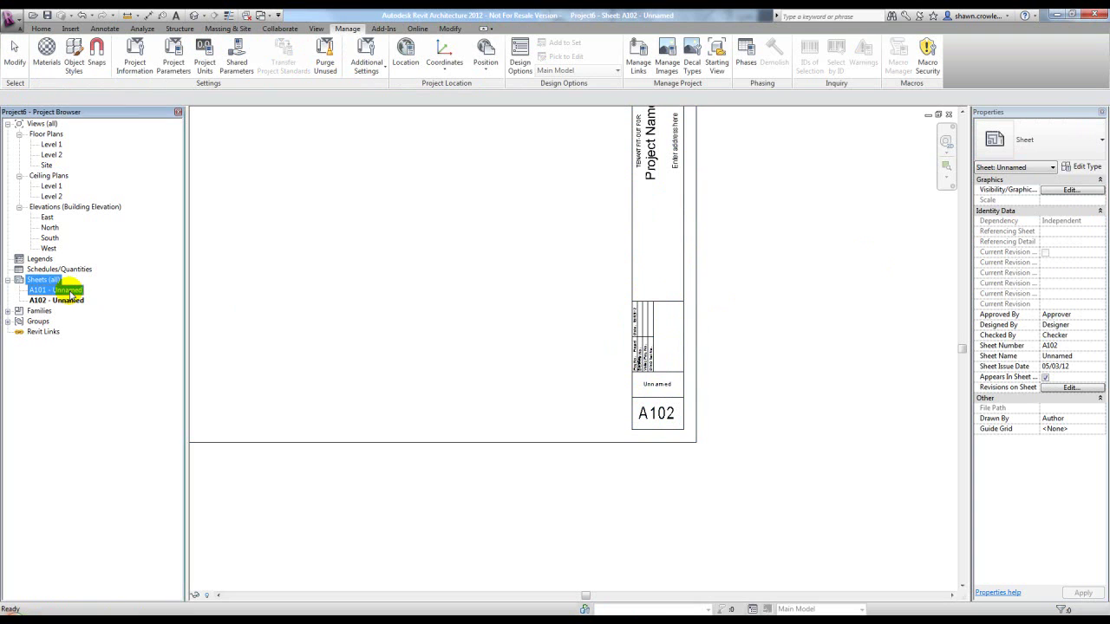
{"action": "left_click", "coordinate": [71, 301], "text": "ctrl"}
{"action": "right_click", "coordinate": [70, 301]}
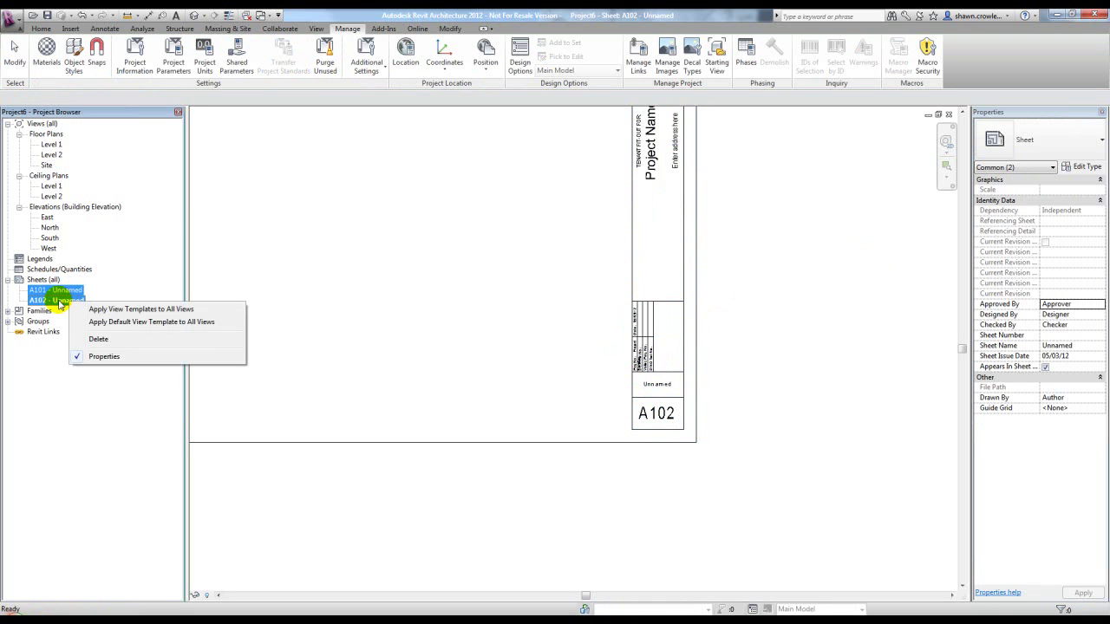
{"action": "left_click", "coordinate": [59, 301]}
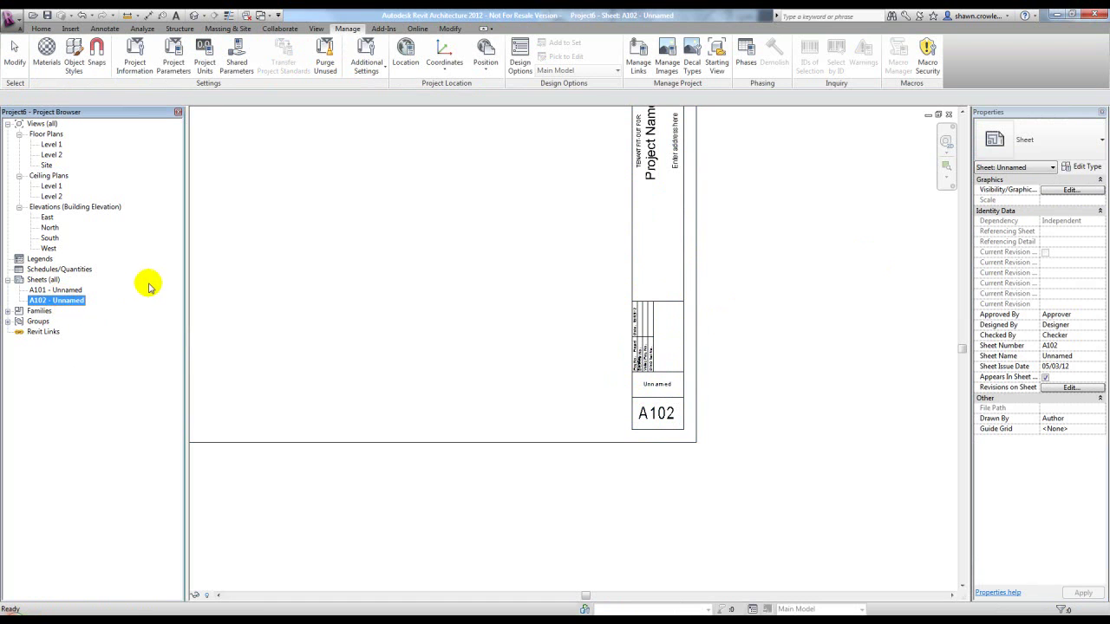
{"action": "left_click", "coordinate": [685, 221]}
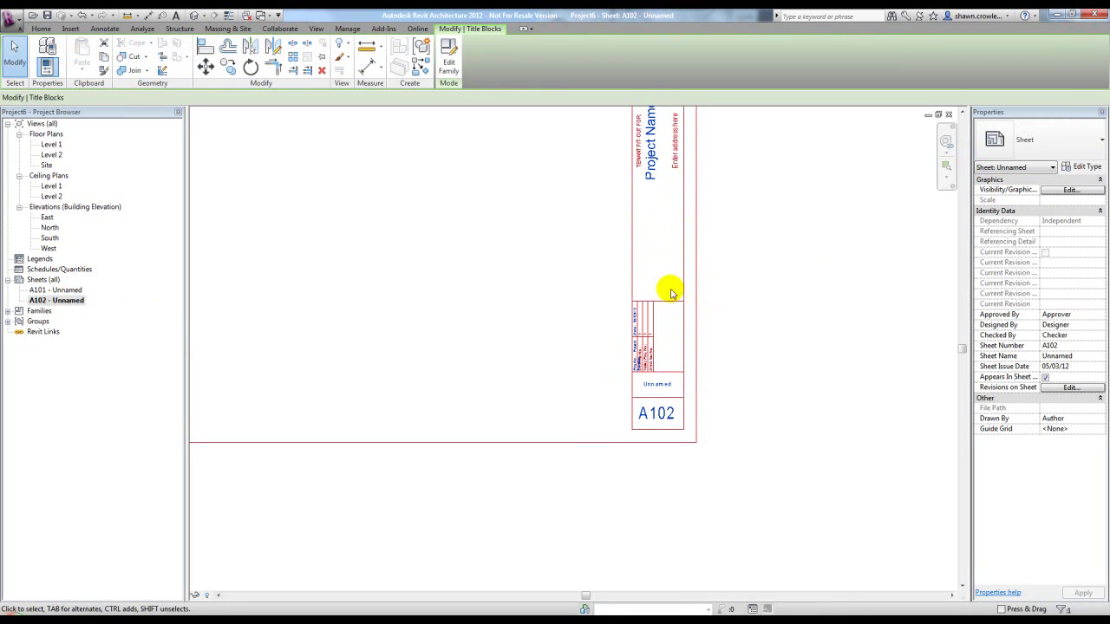
{"action": "left_click", "coordinate": [730, 279]}
{"action": "left_click", "coordinate": [652, 241]}
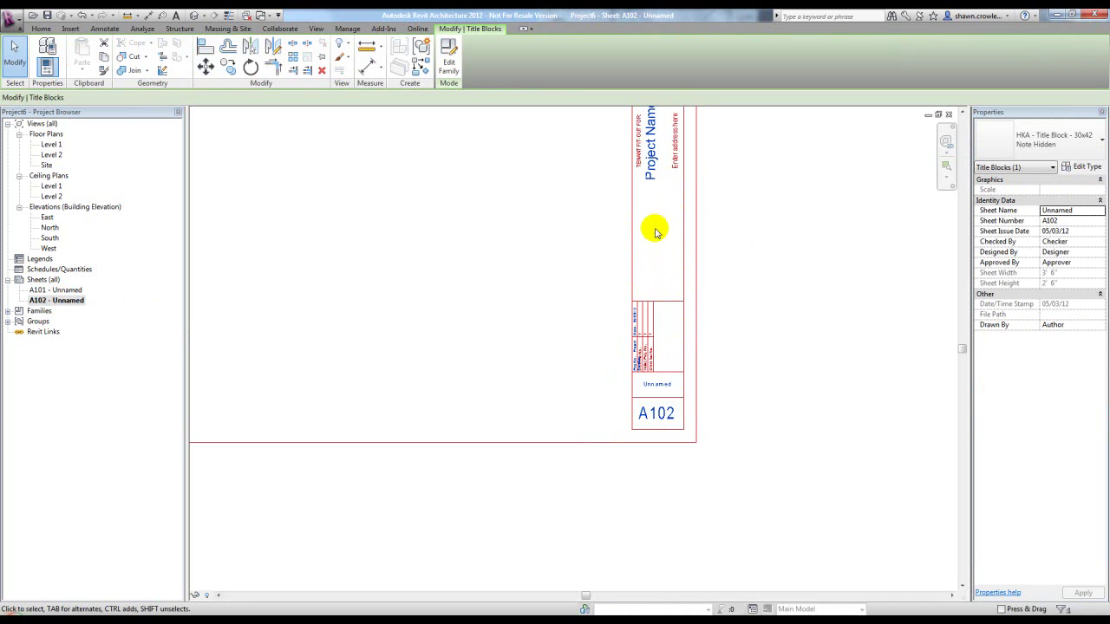
- Apply the title block's type properties unchanged and confirm A102 keeps the Note Hidden type
{"action": "left_click", "coordinate": [1089, 166]}
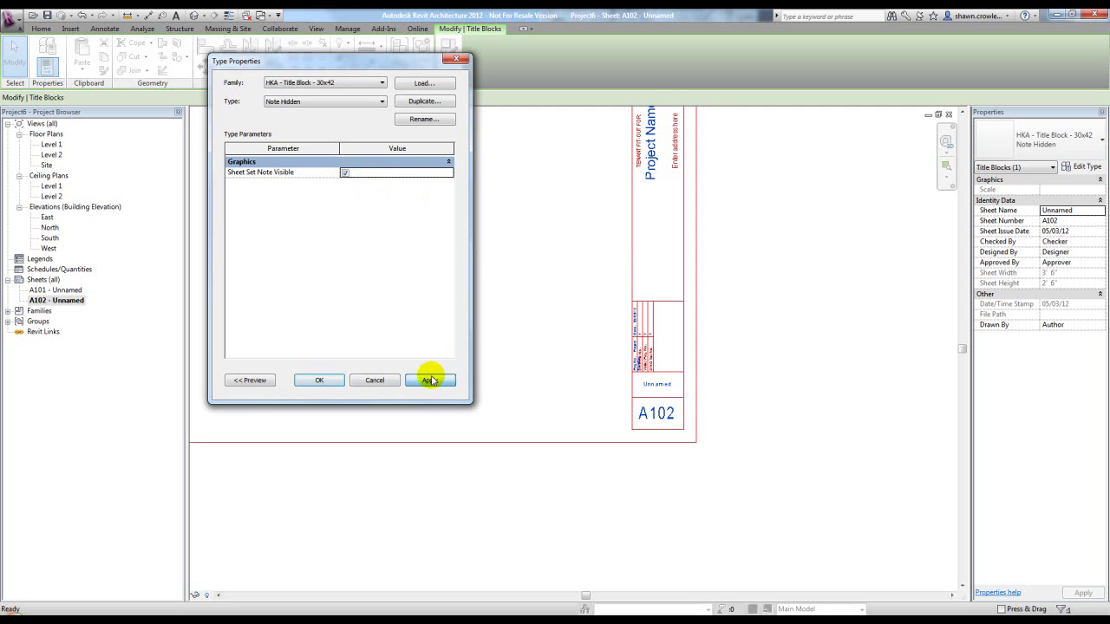
{"action": "left_click", "coordinate": [431, 380]}
{"action": "left_click", "coordinate": [319, 379]}
{"action": "left_click", "coordinate": [743, 294]}
{"action": "scroll", "coordinate": [634, 322], "scroll_direction": "up", "scroll_amount": 5}
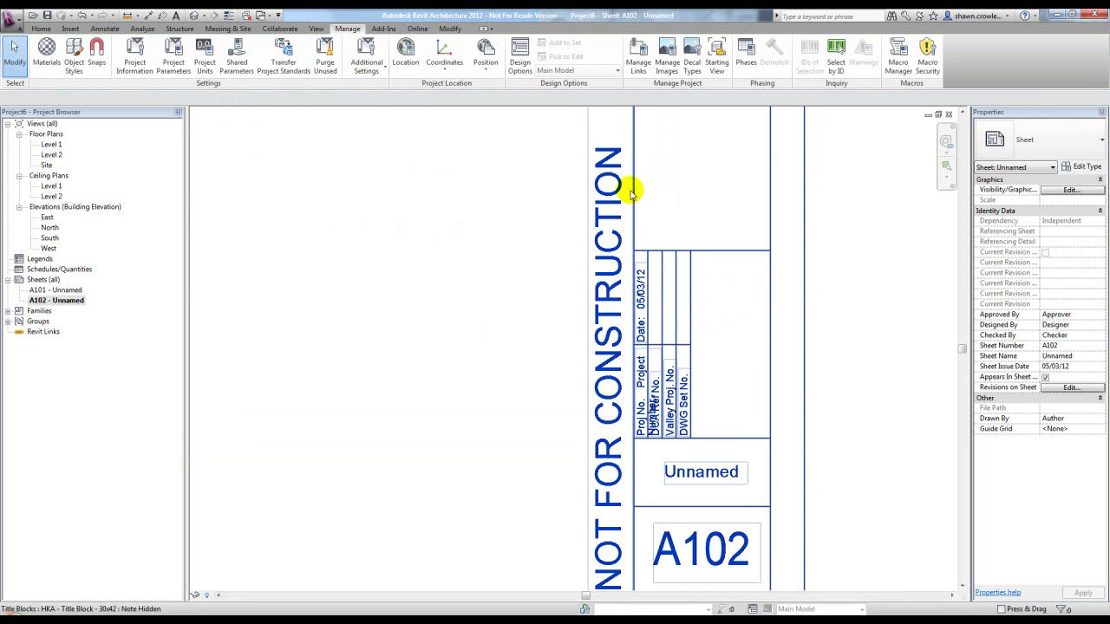
{"action": "scroll", "coordinate": [610, 280], "scroll_direction": "down", "scroll_amount": 5}
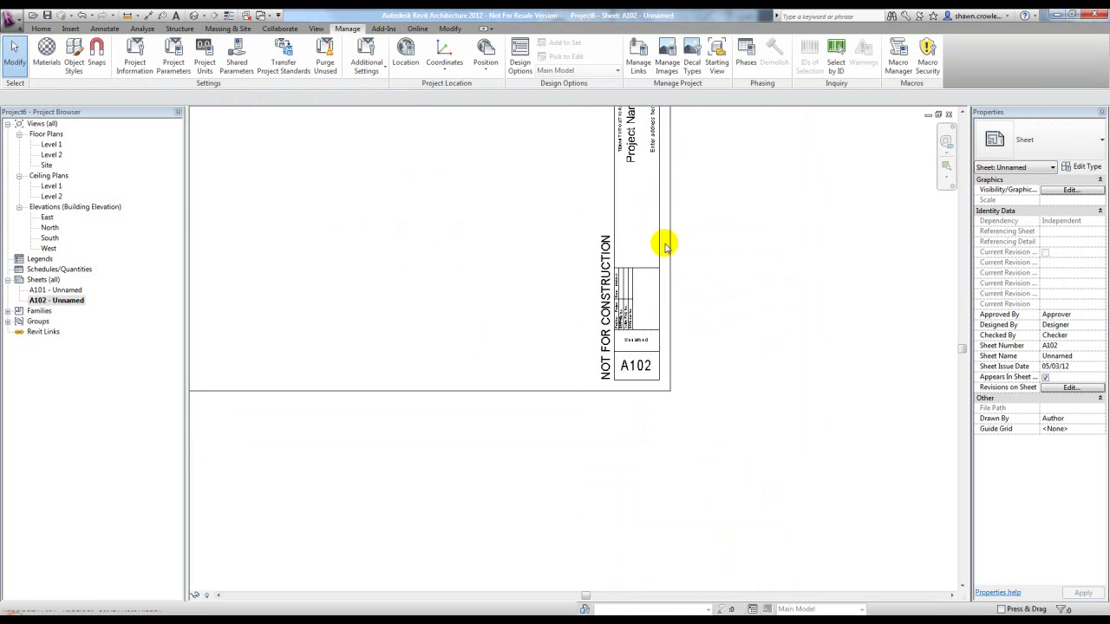
{"action": "left_click", "coordinate": [670, 199]}
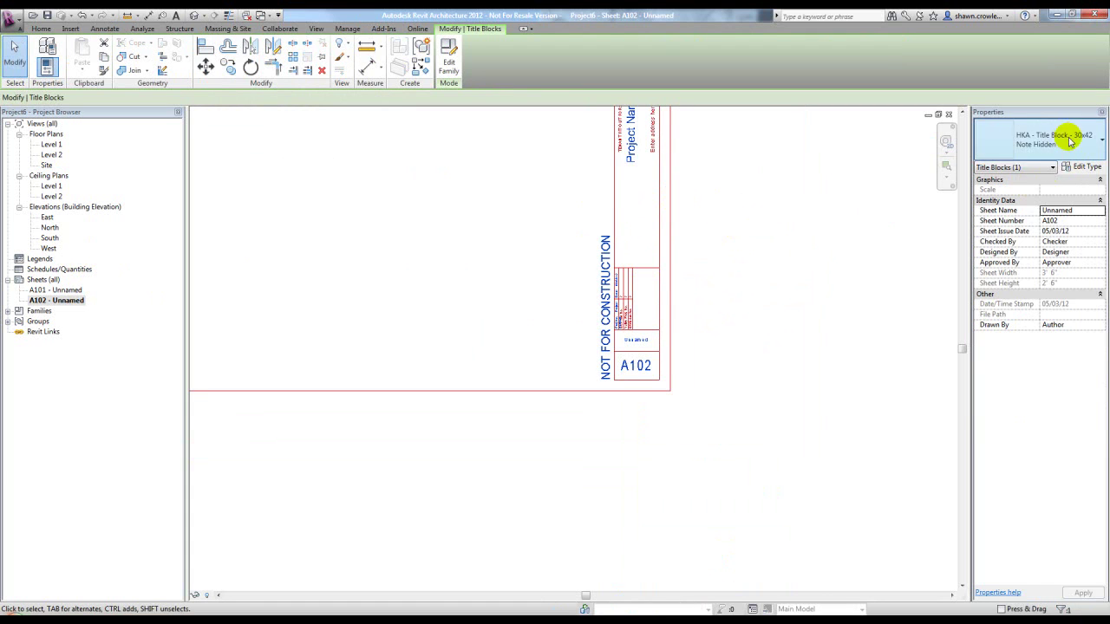
{"action": "left_click", "coordinate": [1061, 143]}
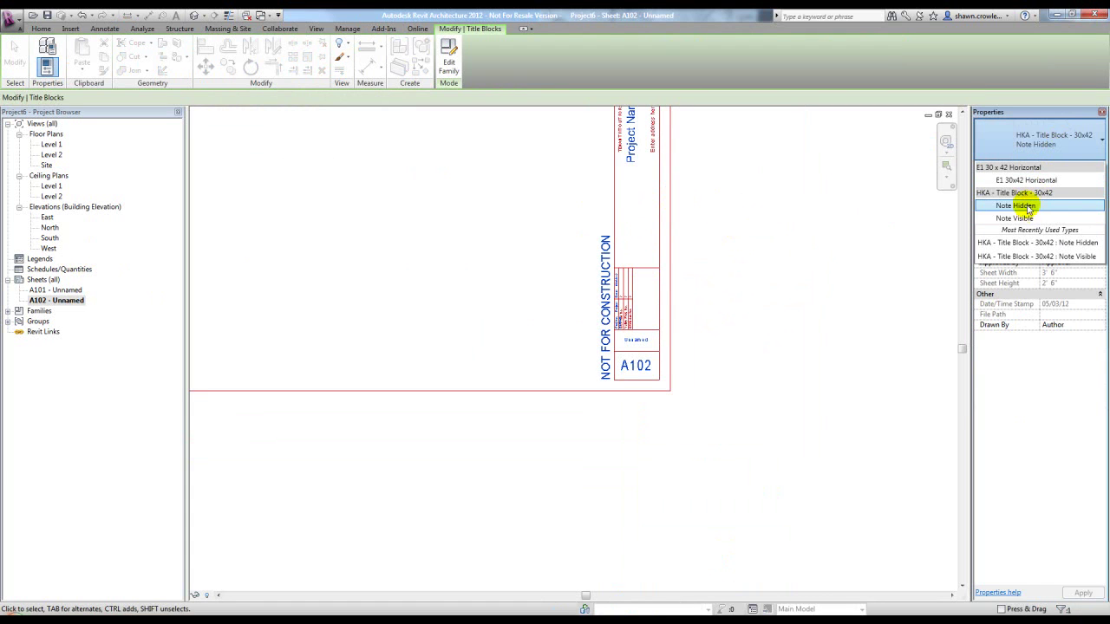
{"action": "left_click", "coordinate": [755, 235]}
{"action": "scroll", "coordinate": [656, 267], "scroll_direction": "down", "scroll_amount": 2}
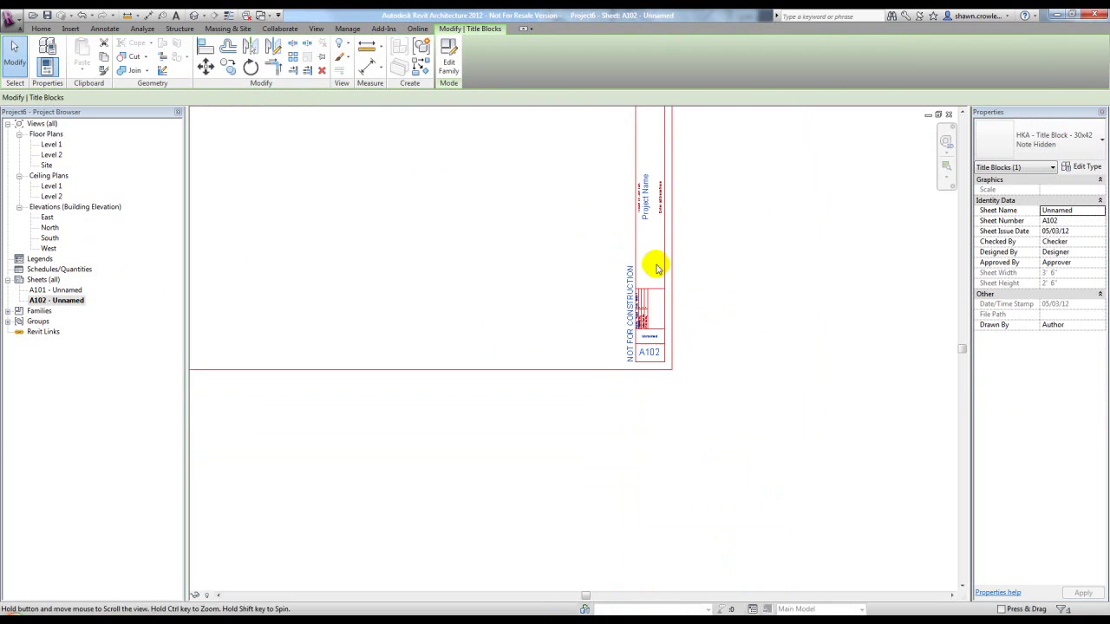
{"action": "scroll", "coordinate": [673, 240], "scroll_direction": "up", "scroll_amount": 2}
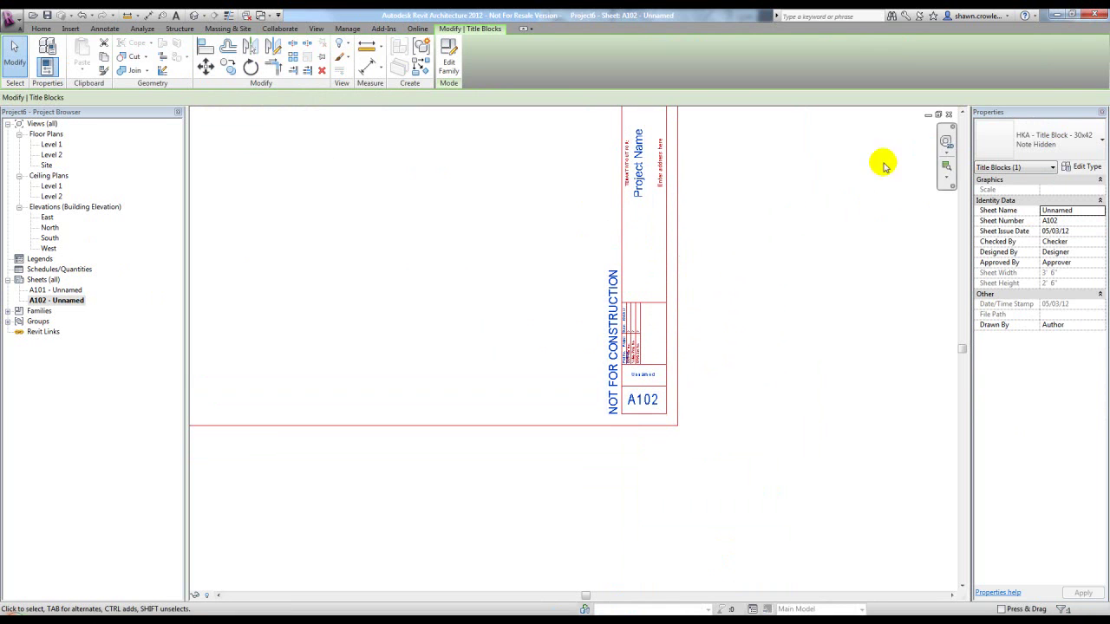
- Try renaming the type to Generic Sheet, view Note Visible, then close Type Properties without saving
{"action": "left_click", "coordinate": [1083, 167]}
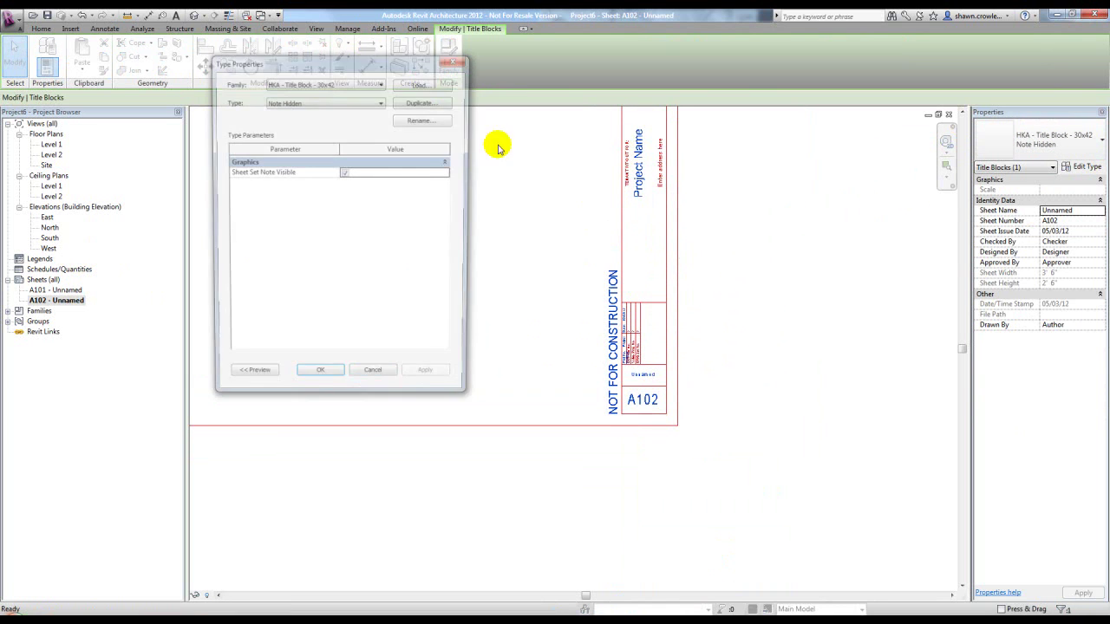
{"action": "left_click", "coordinate": [417, 121]}
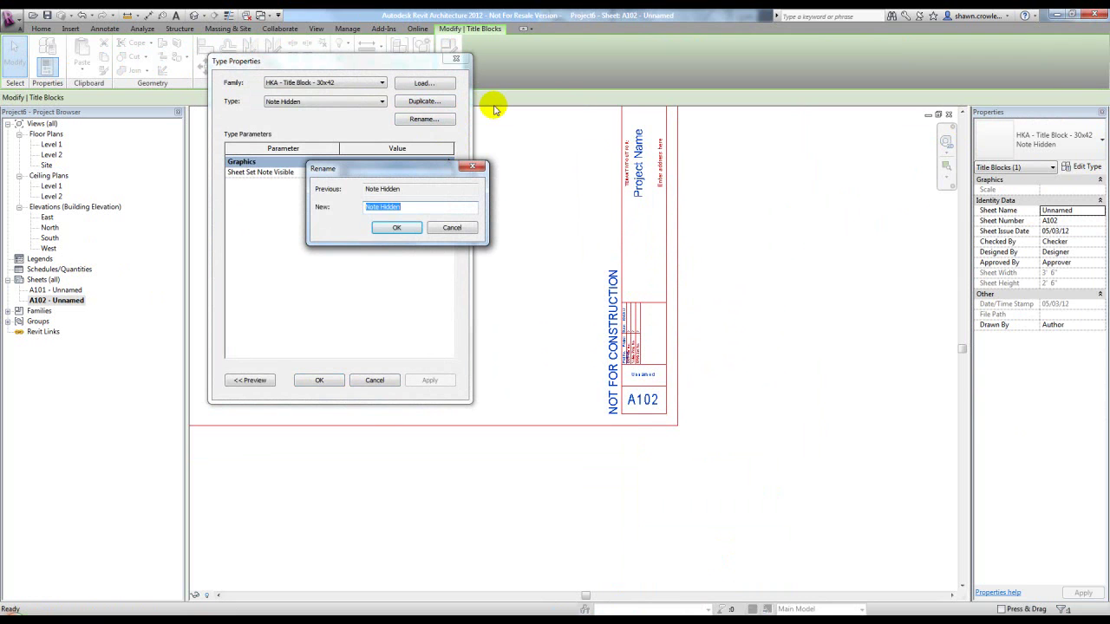
{"action": "key", "text": "Caps_Lock"}
{"action": "type", "text": "Generic Sheet"}
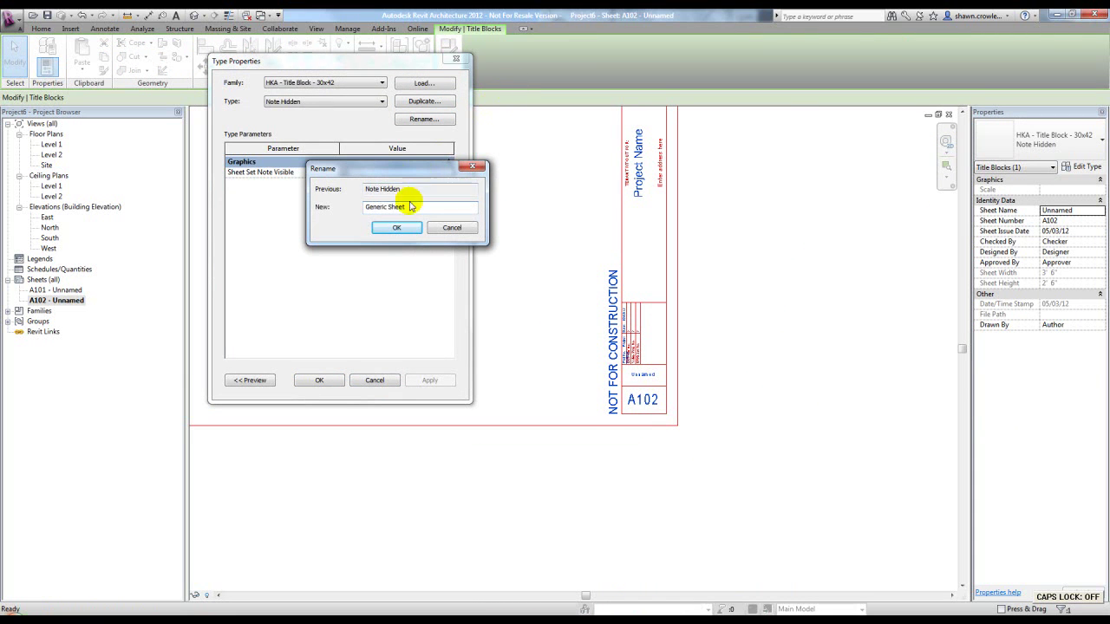
{"action": "left_click", "coordinate": [405, 230]}
{"action": "left_click", "coordinate": [359, 101]}
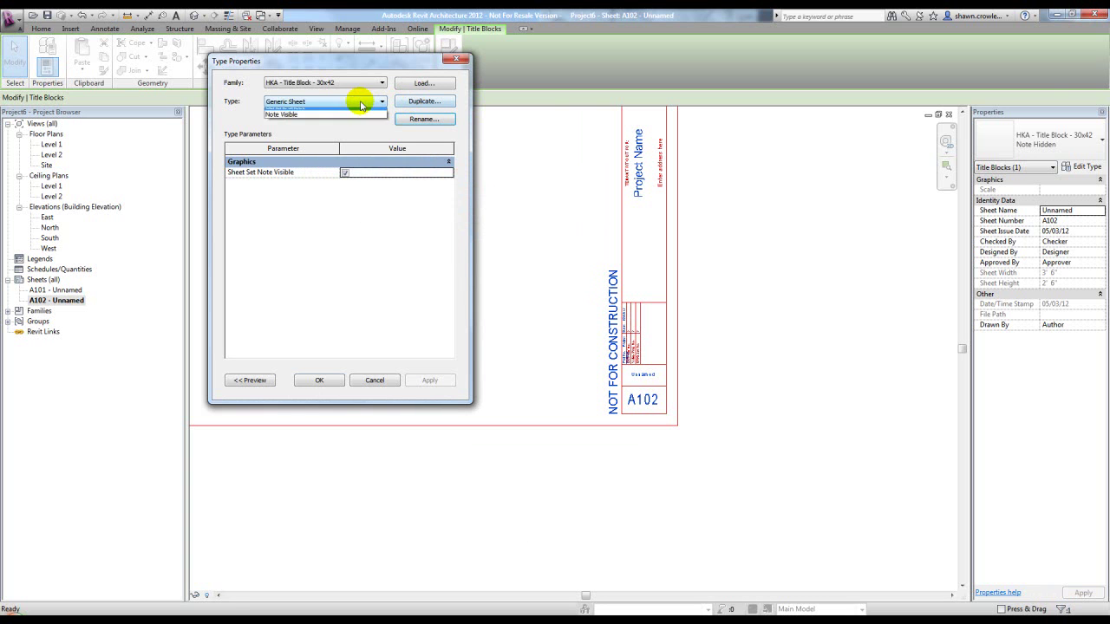
{"action": "left_click", "coordinate": [335, 111]}
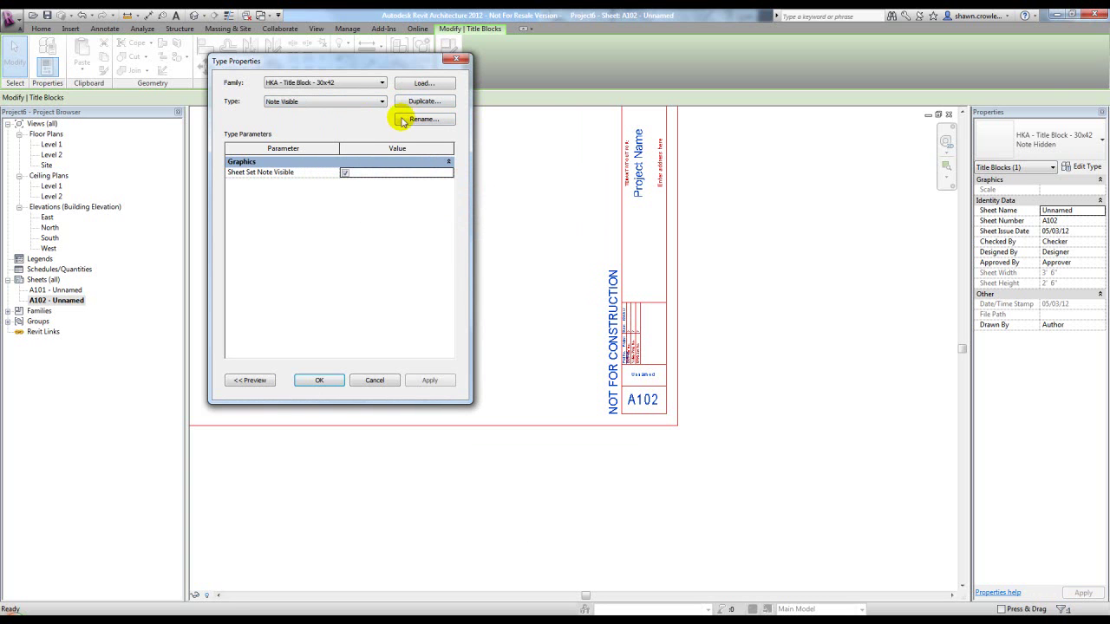
{"action": "left_click", "coordinate": [452, 65]}
- Untick Sheet Set Note Visible for the Note Hidden type, then open sheet A101
{"action": "left_click", "coordinate": [730, 191]}
{"action": "scroll", "coordinate": [639, 260], "scroll_direction": "up", "scroll_amount": 3}
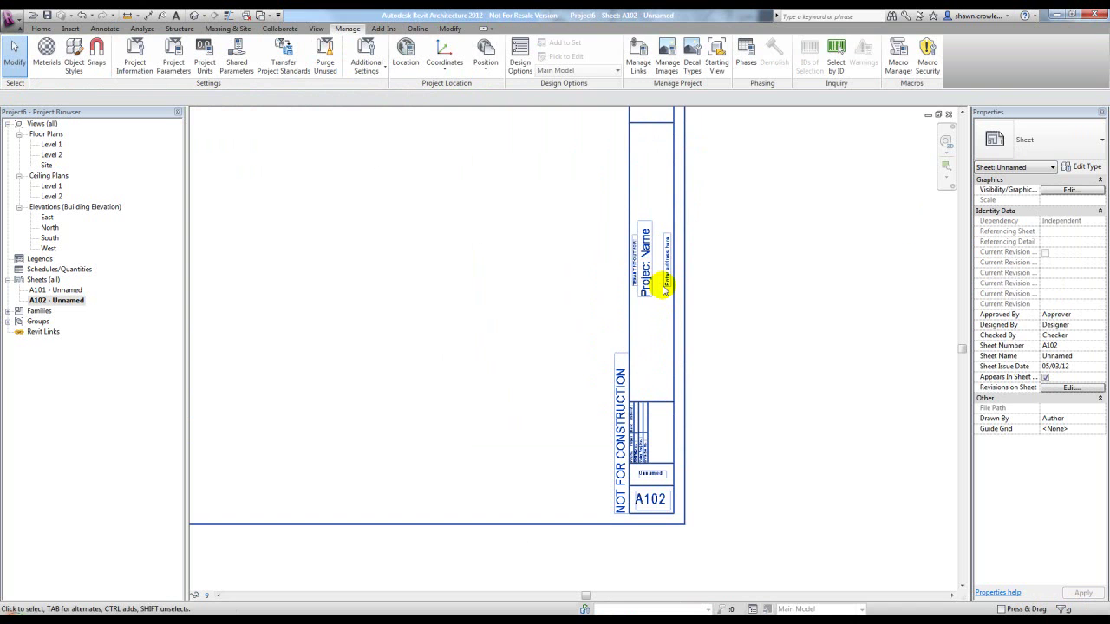
{"action": "left_click", "coordinate": [666, 278]}
{"action": "left_click", "coordinate": [1082, 166]}
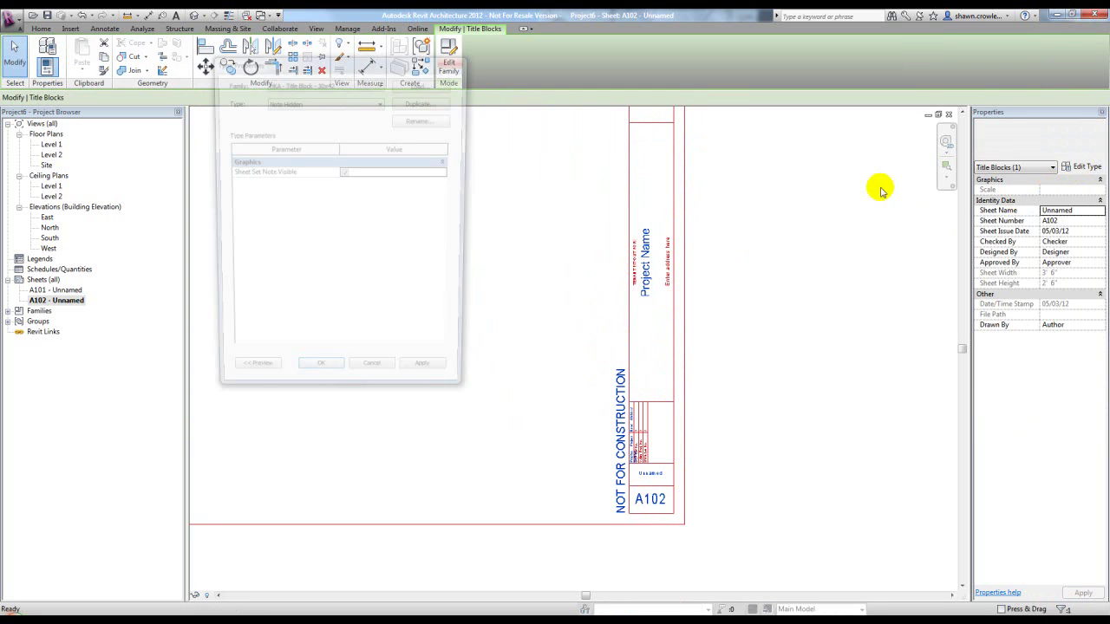
{"action": "left_click", "coordinate": [346, 175]}
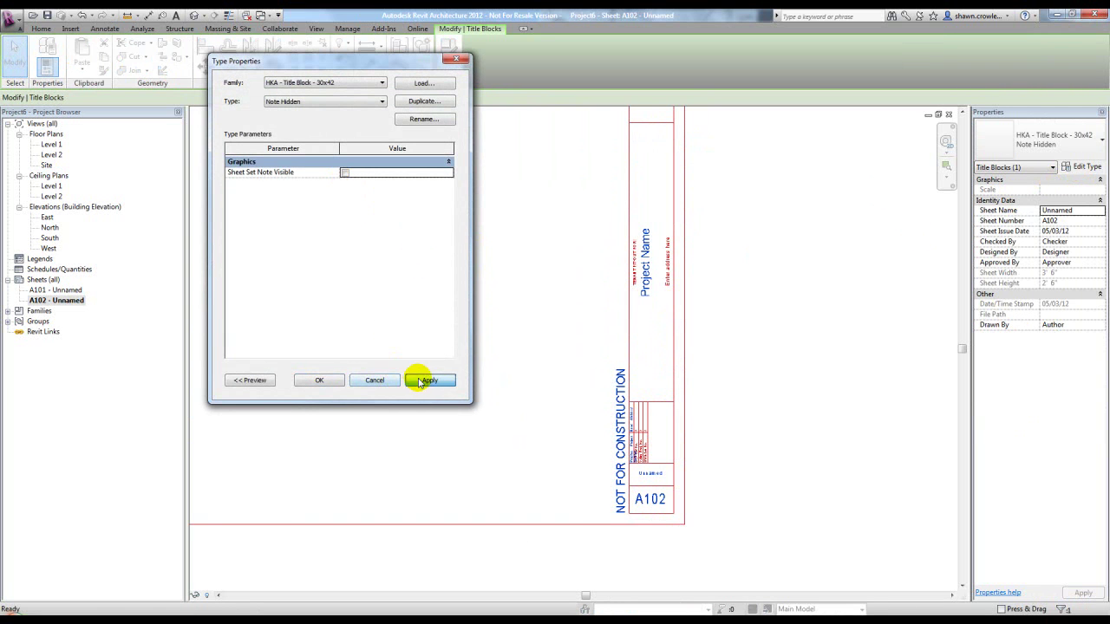
{"action": "left_click", "coordinate": [430, 379]}
{"action": "left_click", "coordinate": [319, 379]}
{"action": "double_click", "coordinate": [70, 290]}
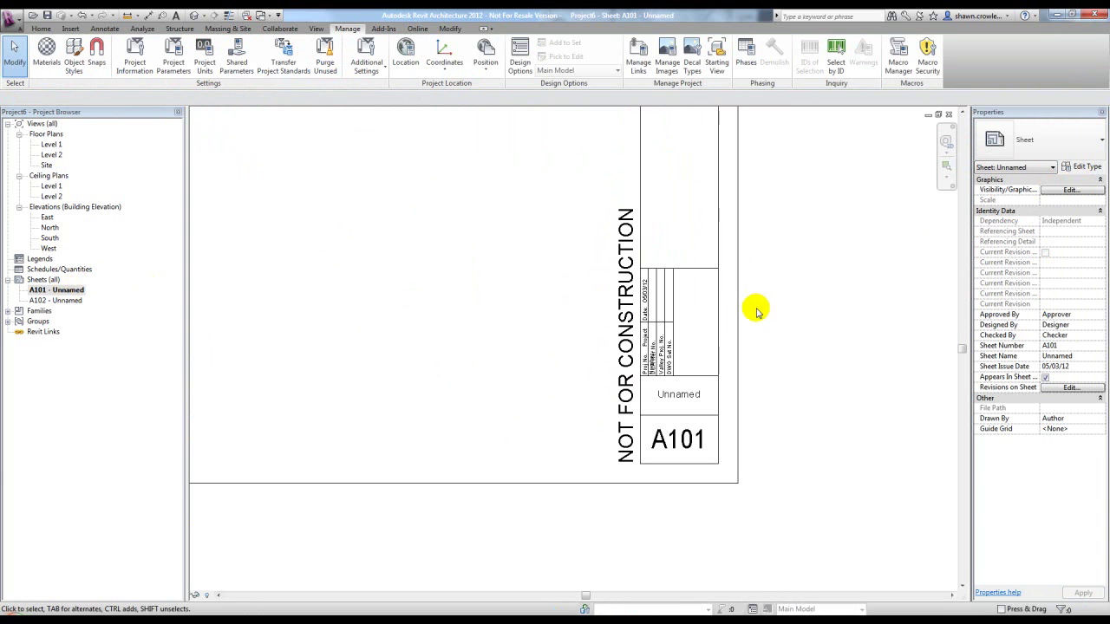
- Confirm sheet A101's title block stays on the Note Visible type
{"action": "left_click", "coordinate": [694, 268]}
{"action": "left_click", "coordinate": [1070, 143]}
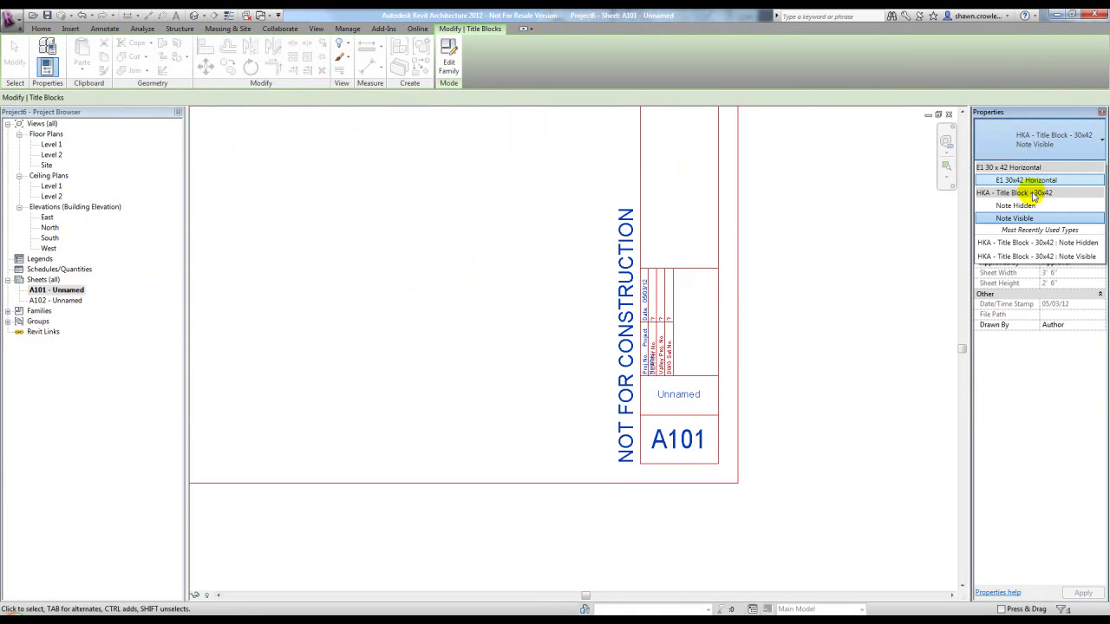
{"action": "left_click", "coordinate": [837, 235]}
{"action": "scroll", "coordinate": [595, 198], "scroll_direction": "down", "scroll_amount": 5}
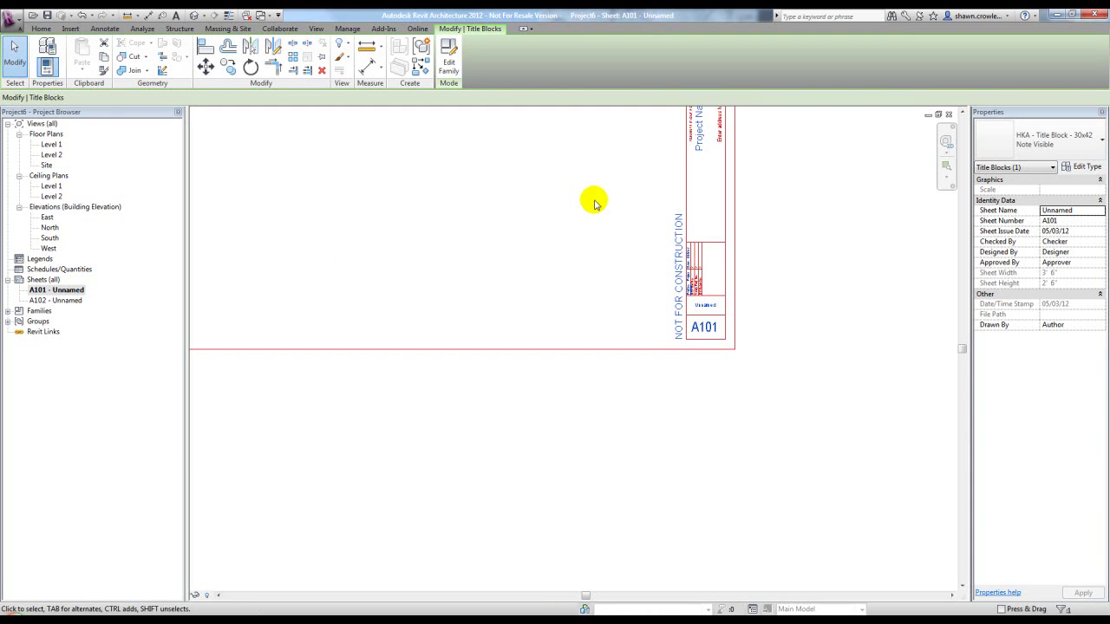
{"action": "middle_click_drag", "start_coordinate": [660, 275], "coordinate": [567, 312]}
{"action": "scroll", "coordinate": [700, 267], "scroll_direction": "up", "scroll_amount": 5}
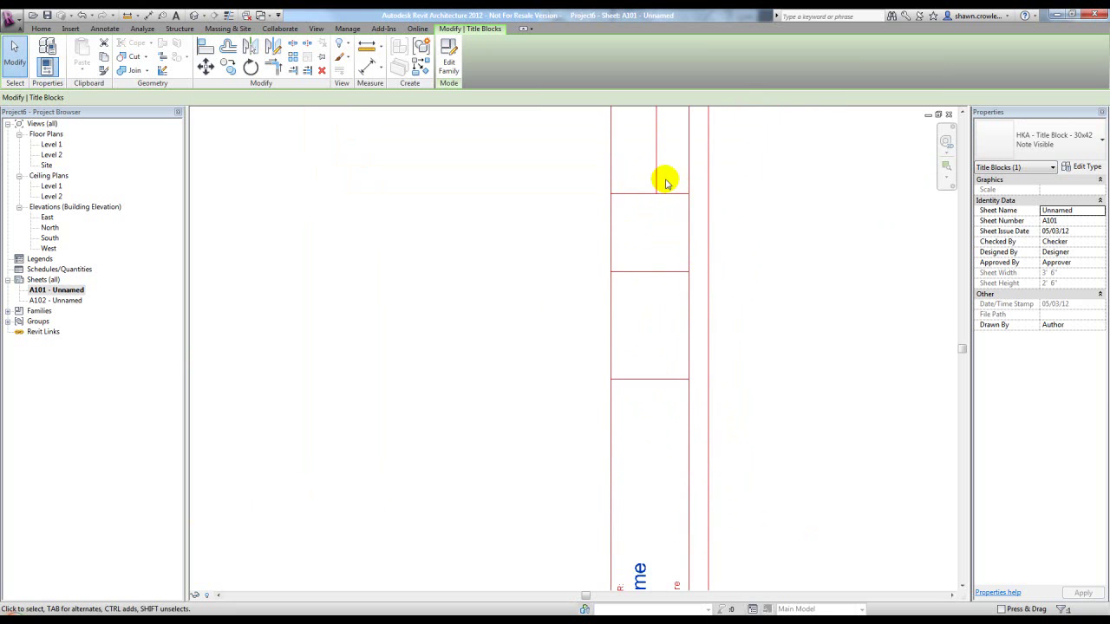
{"action": "left_click", "coordinate": [738, 199]}
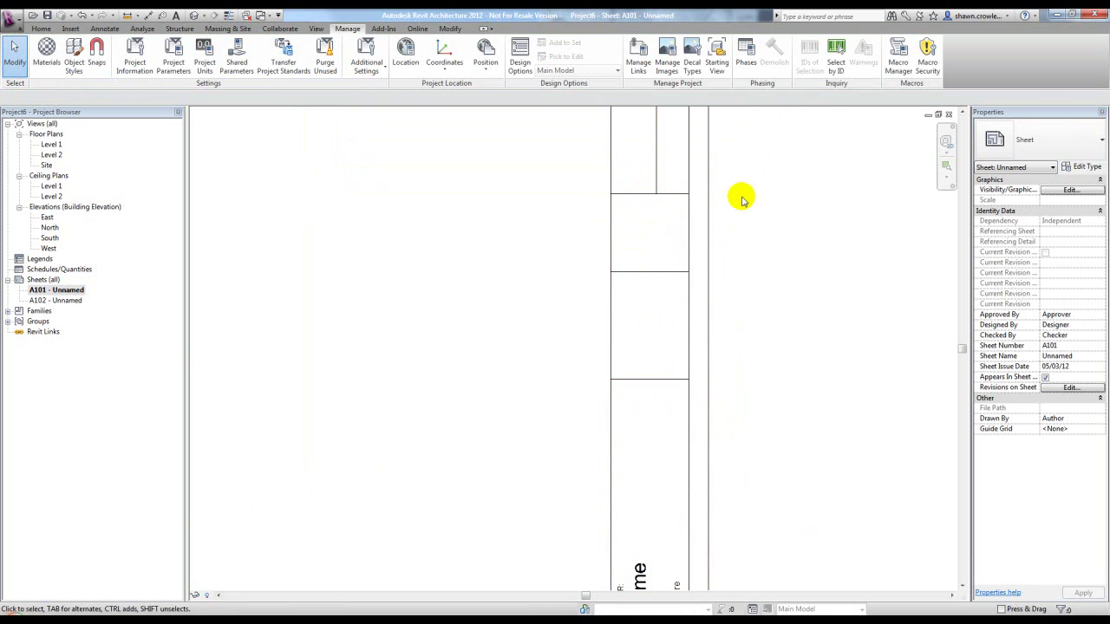
- Restore the sheet view, move the floor plan window aside, and maximize the title block family window
{"action": "left_click", "coordinate": [938, 114]}
{"action": "left_click", "coordinate": [605, 146]}
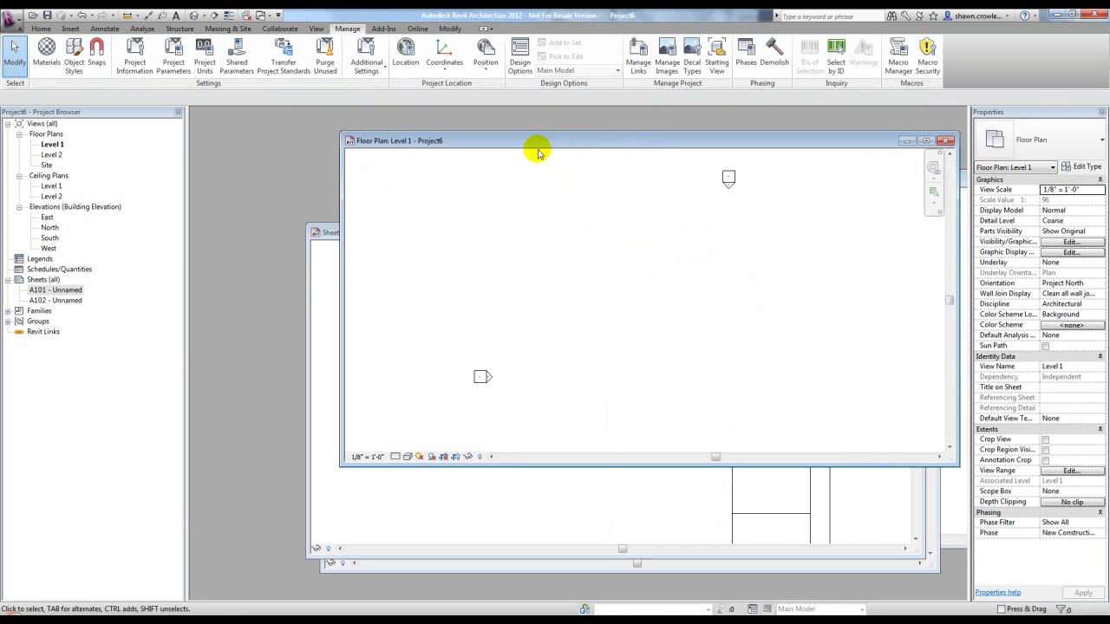
{"action": "left_click_drag", "start_coordinate": [548, 153], "coordinate": [663, 176]}
{"action": "left_click", "coordinate": [414, 181]}
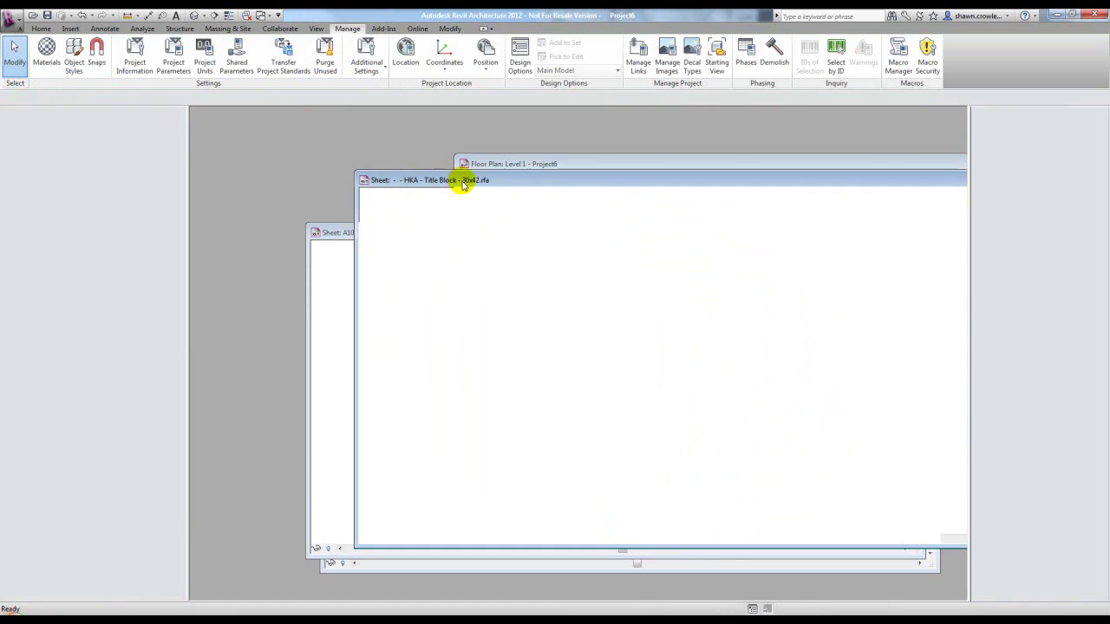
{"action": "left_click_drag", "start_coordinate": [459, 178], "coordinate": [322, 156]}
{"action": "double_click", "coordinate": [361, 159]}
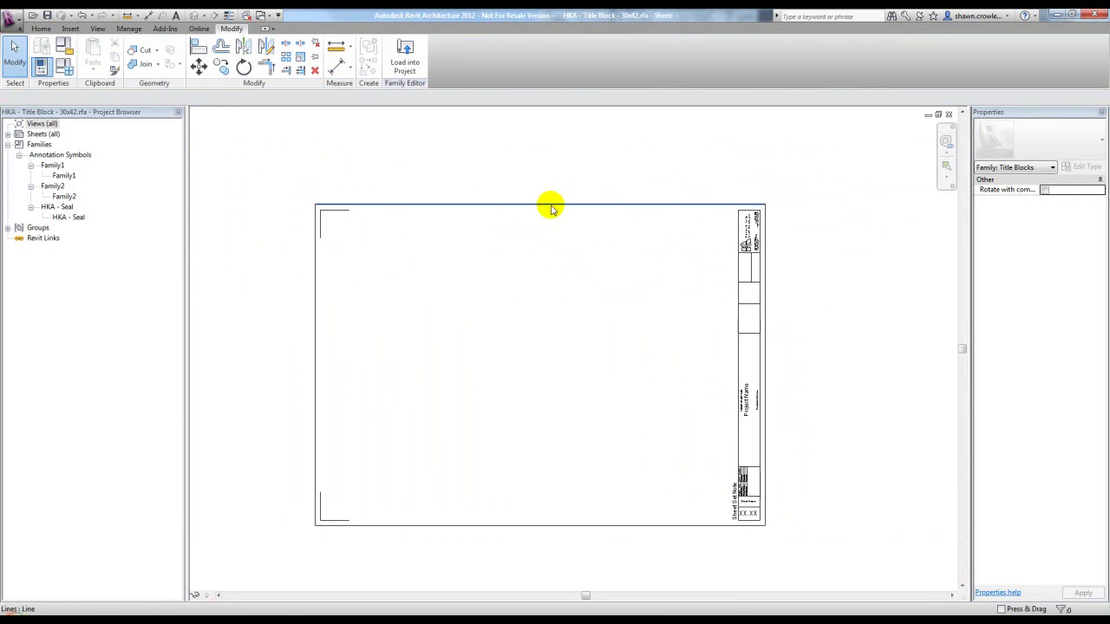
{"action": "left_click", "coordinate": [71, 28]}
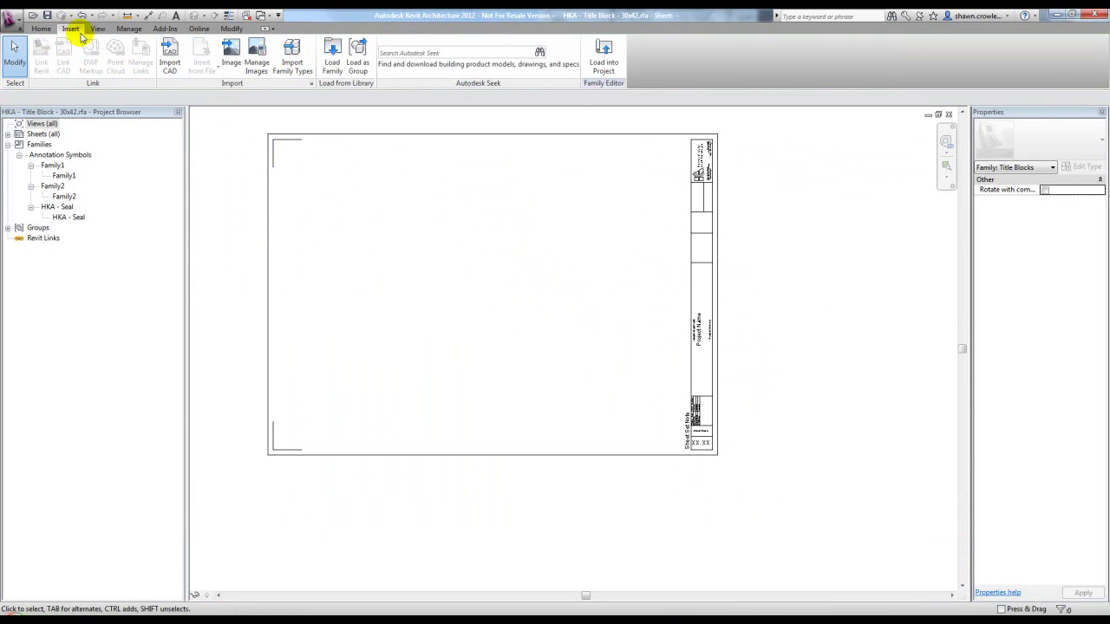
{"action": "left_click", "coordinate": [223, 55]}
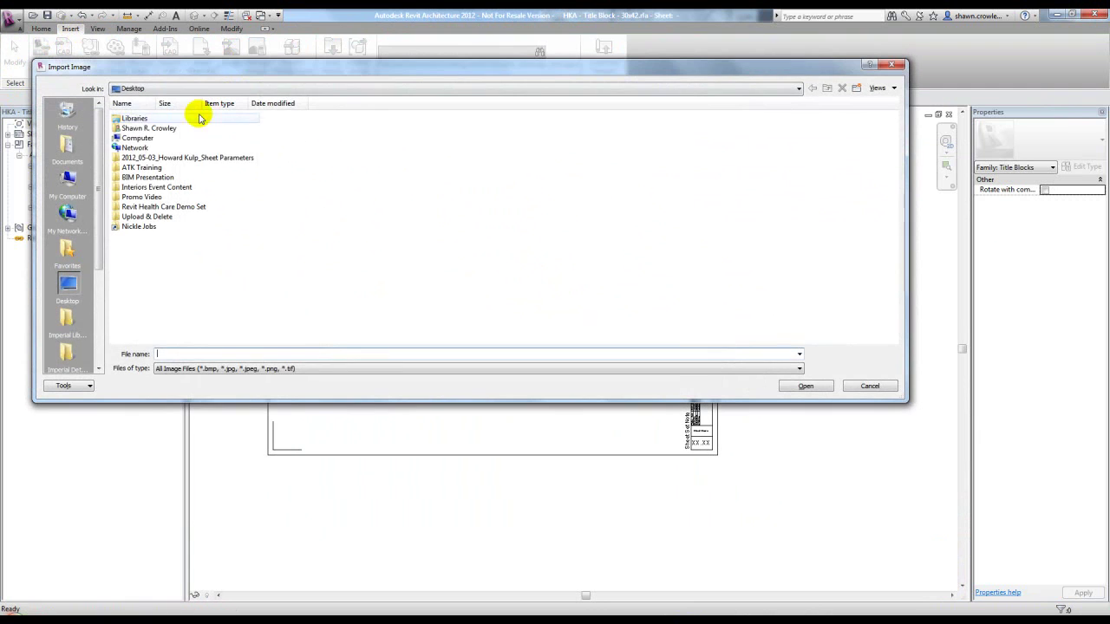
{"action": "double_click", "coordinate": [158, 158]}
{"action": "double_click", "coordinate": [136, 127]}
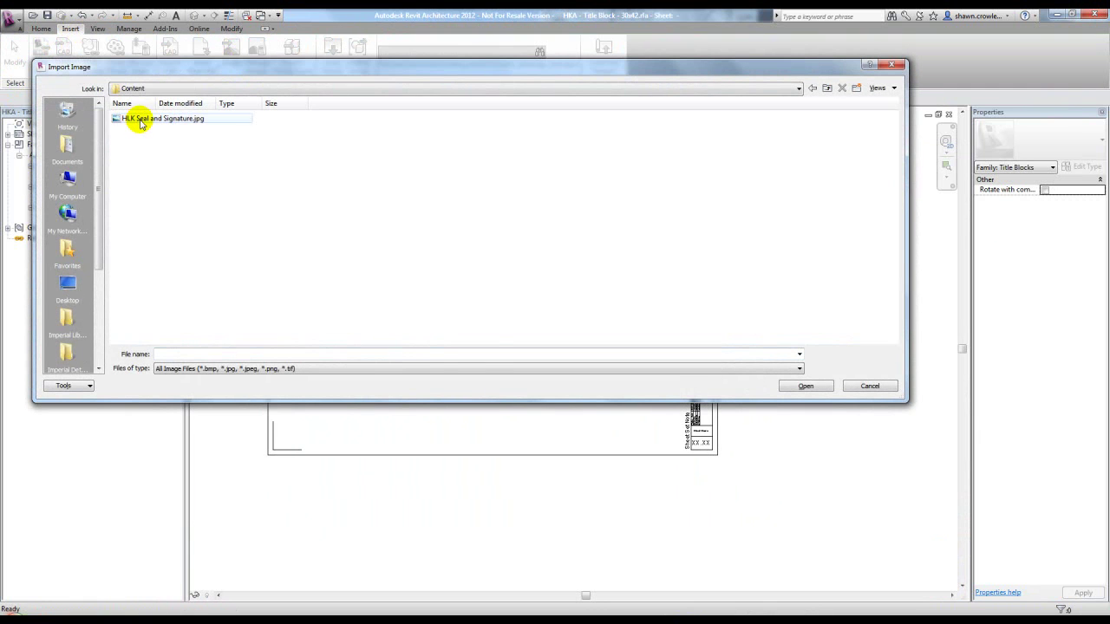
{"action": "double_click", "coordinate": [136, 118]}
{"action": "scroll", "coordinate": [703, 221], "scroll_direction": "up", "scroll_amount": 3}
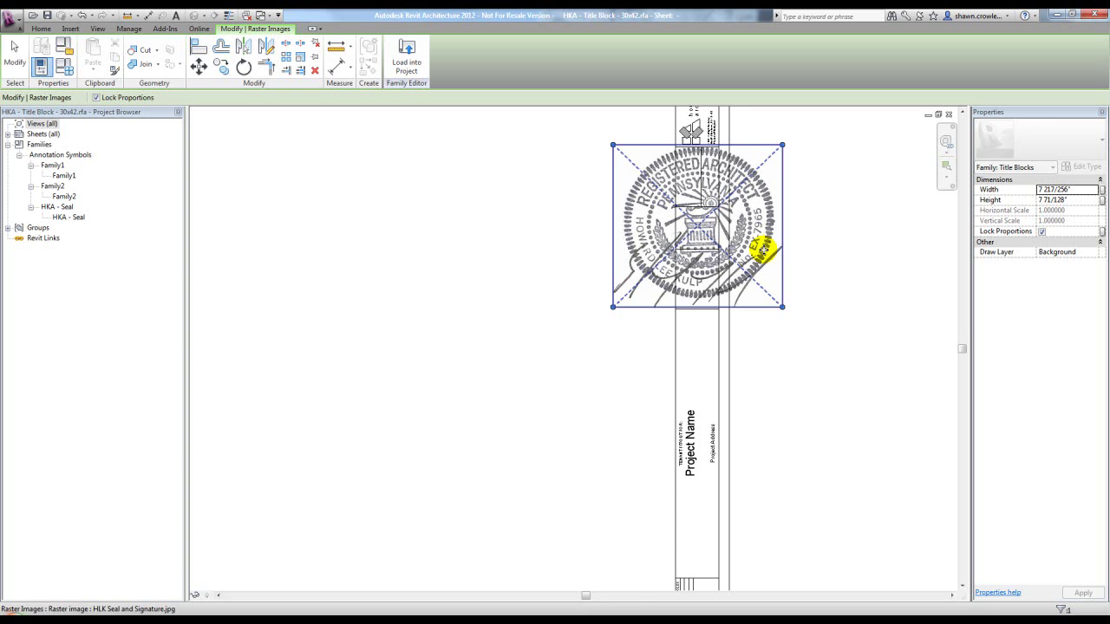
{"action": "left_click_drag", "start_coordinate": [782, 145], "coordinate": [656, 278]}
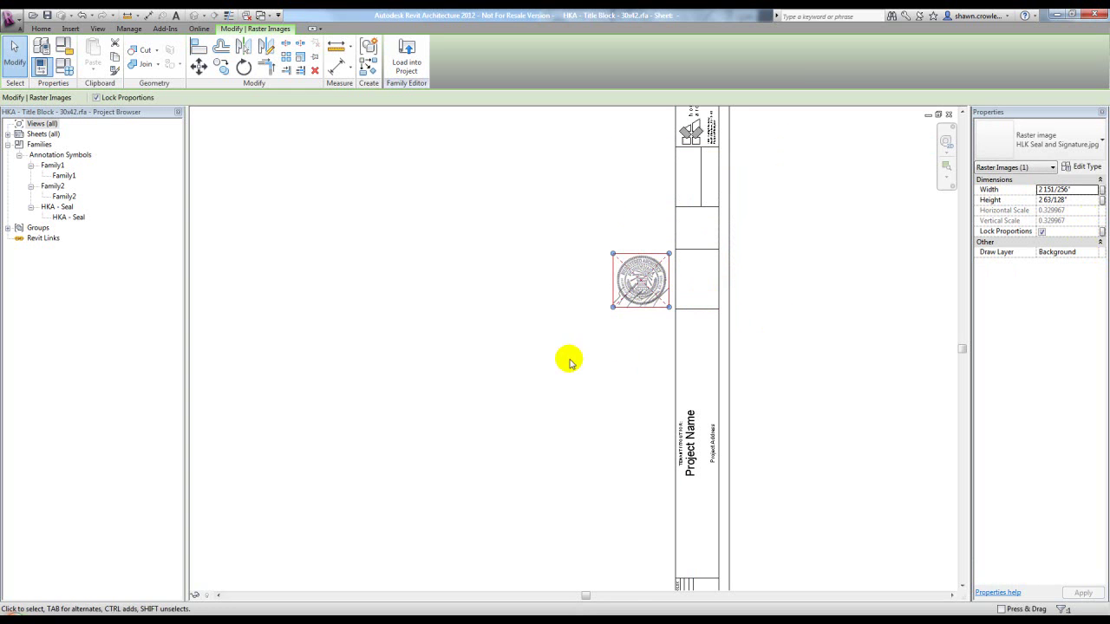
{"action": "left_click", "coordinate": [546, 336]}
{"action": "left_click", "coordinate": [640, 294]}
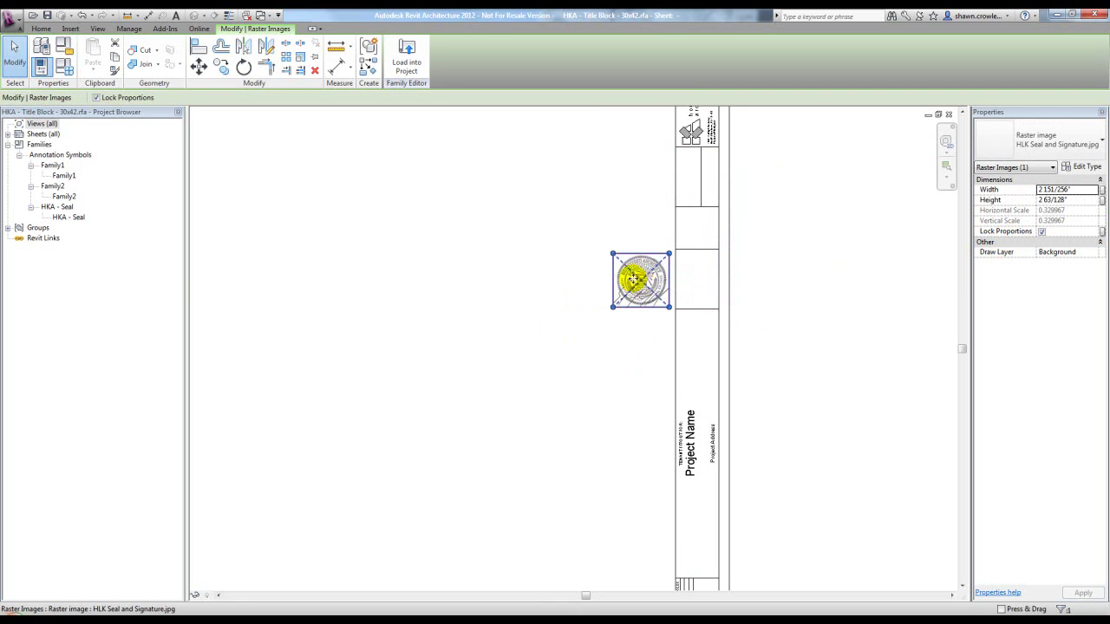
{"action": "left_click_drag", "start_coordinate": [632, 279], "coordinate": [697, 230]}
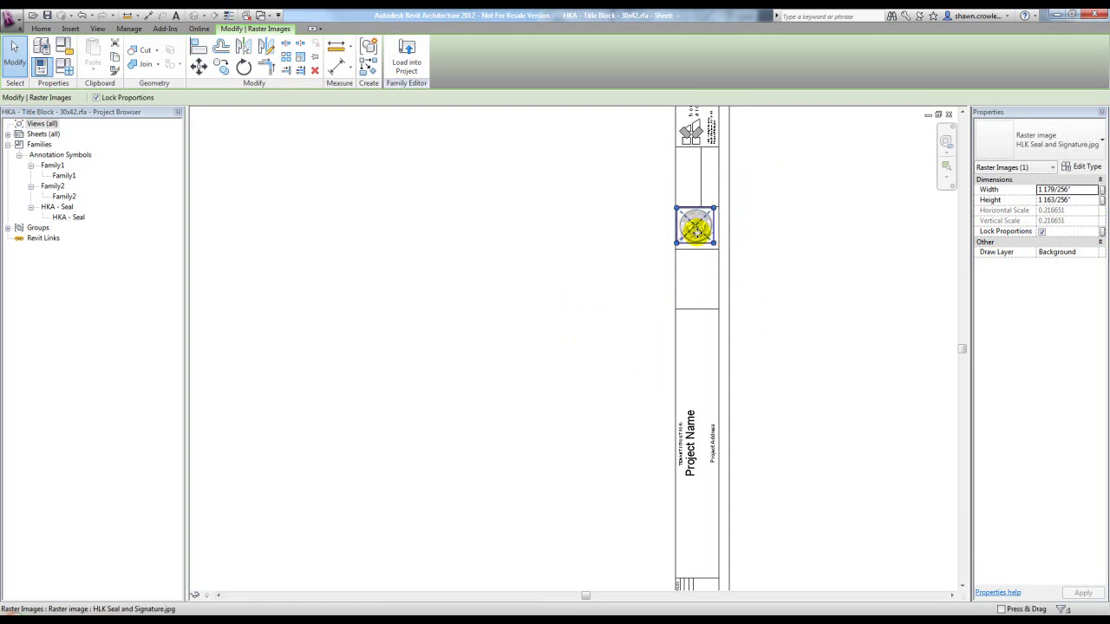
{"action": "key", "text": "Delete"}
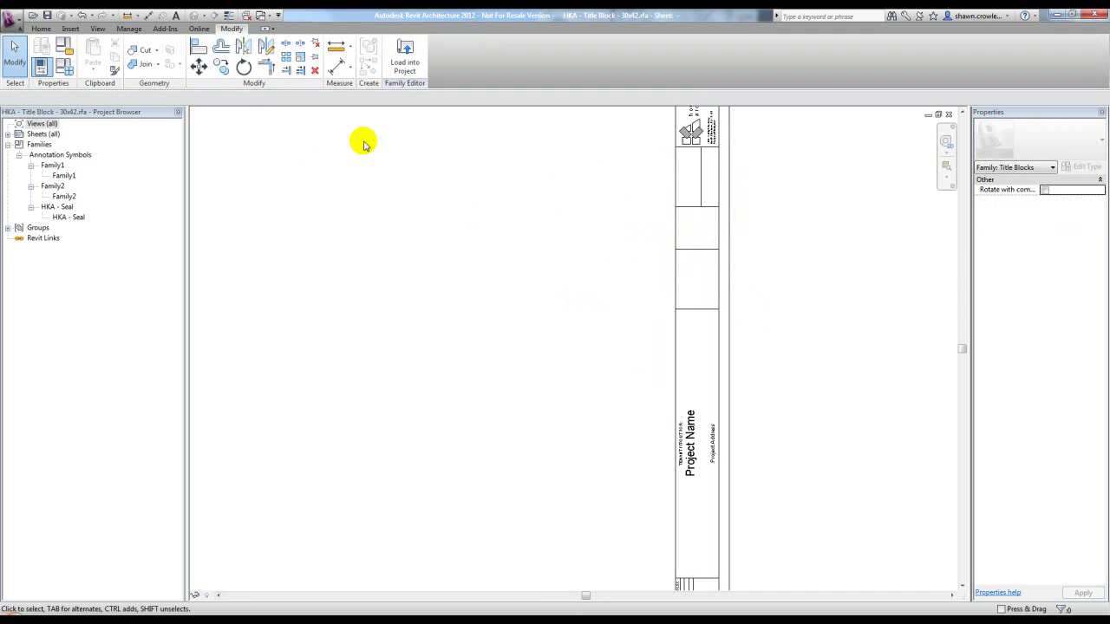
- Create a new family from the Generic Annotation template and delete its sample note
{"action": "left_click", "coordinate": [19, 25]}
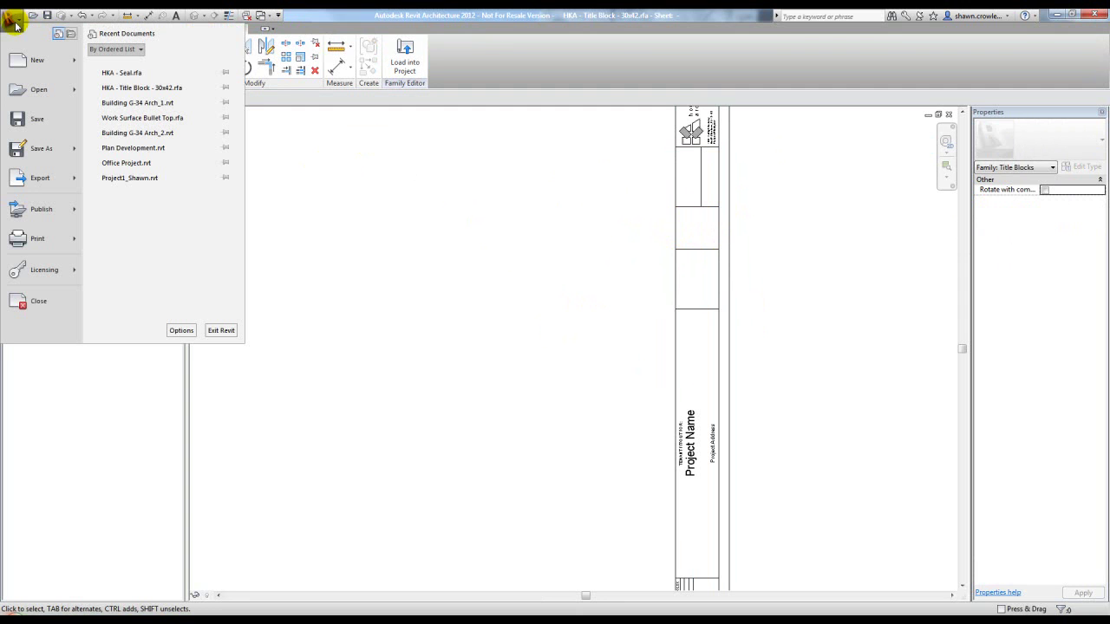
{"action": "mouse_move", "coordinate": [77, 61]}
{"action": "left_click", "coordinate": [130, 95]}
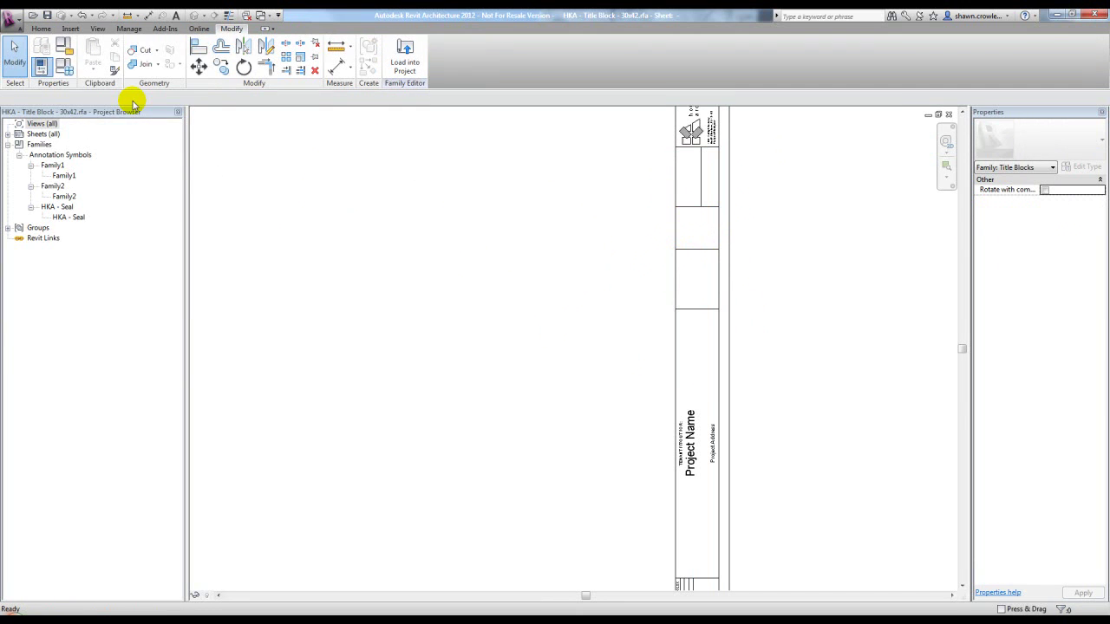
{"action": "double_click", "coordinate": [130, 118]}
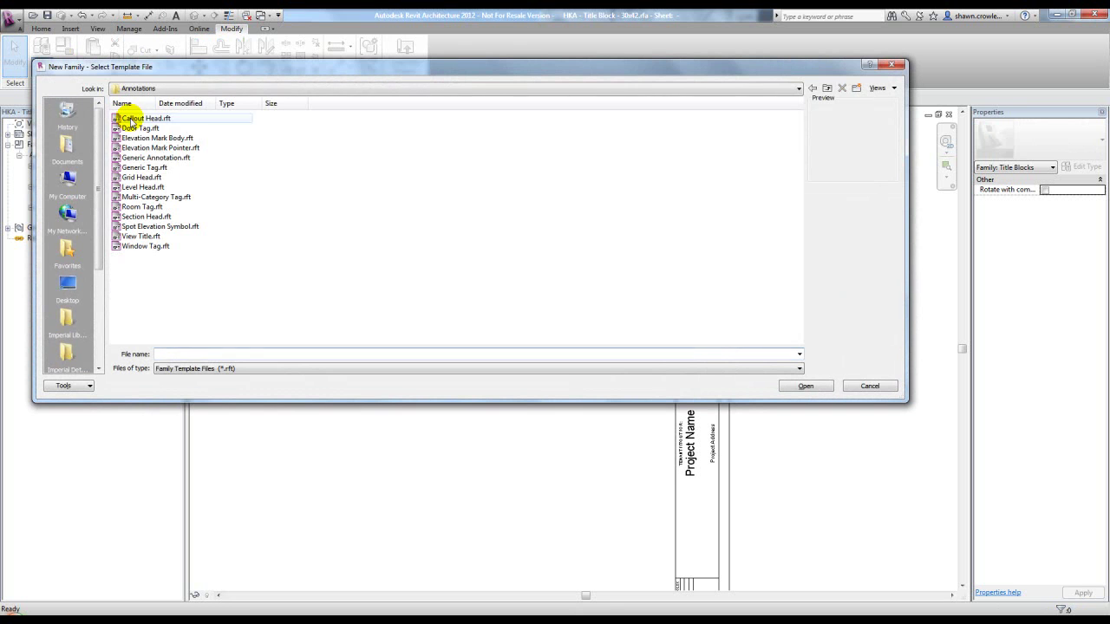
{"action": "left_click", "coordinate": [156, 158]}
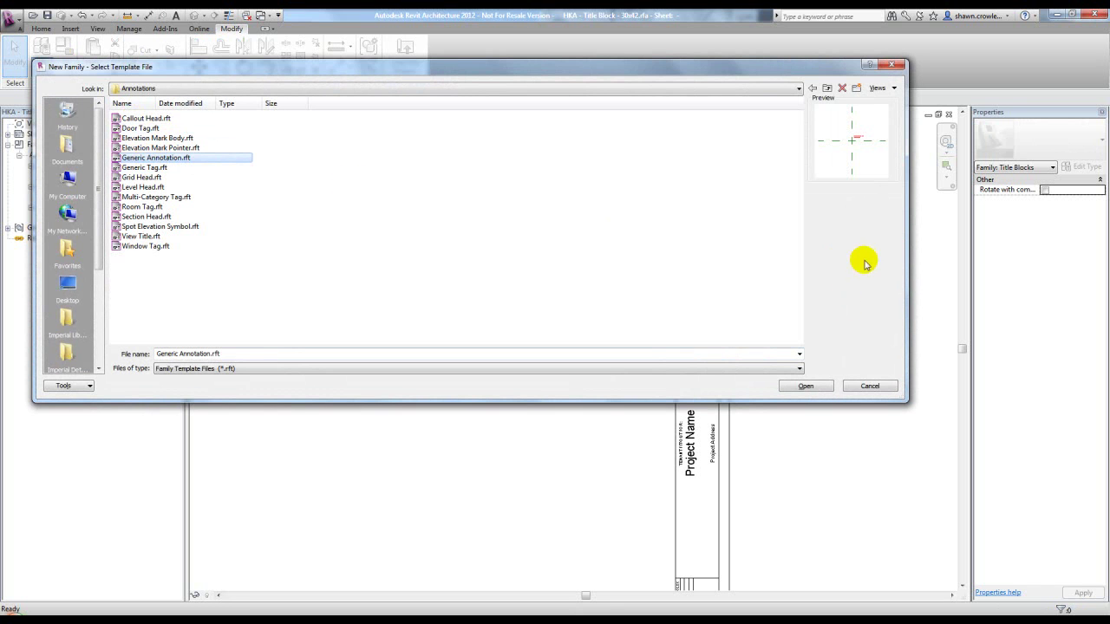
{"action": "left_click", "coordinate": [806, 386]}
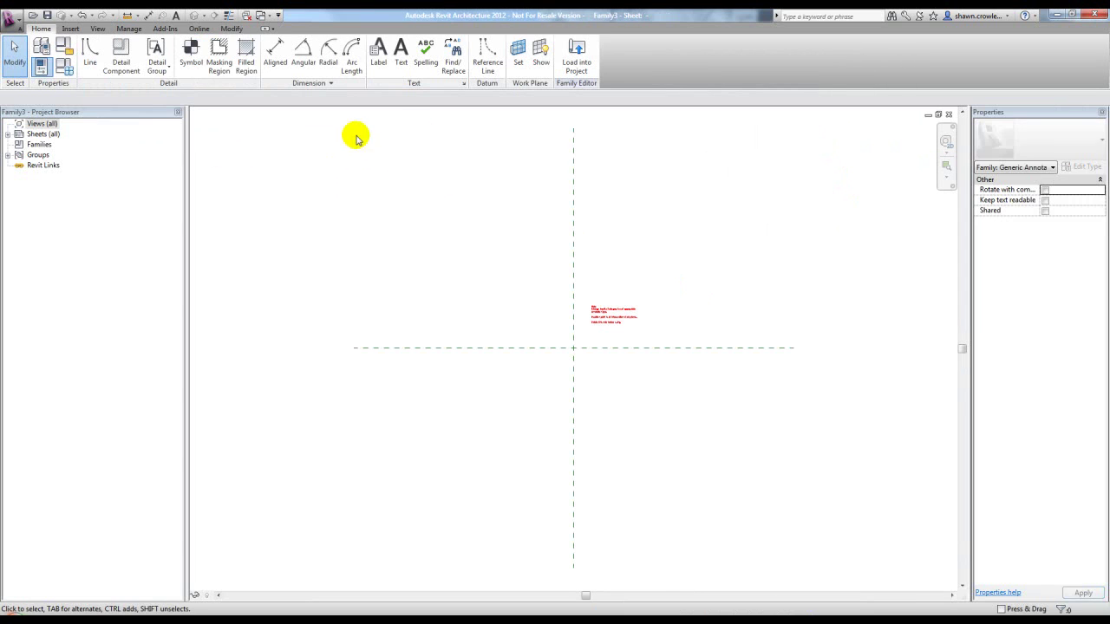
{"action": "left_click_drag", "start_coordinate": [500, 289], "coordinate": [668, 330]}
{"action": "key", "text": "Delete"}
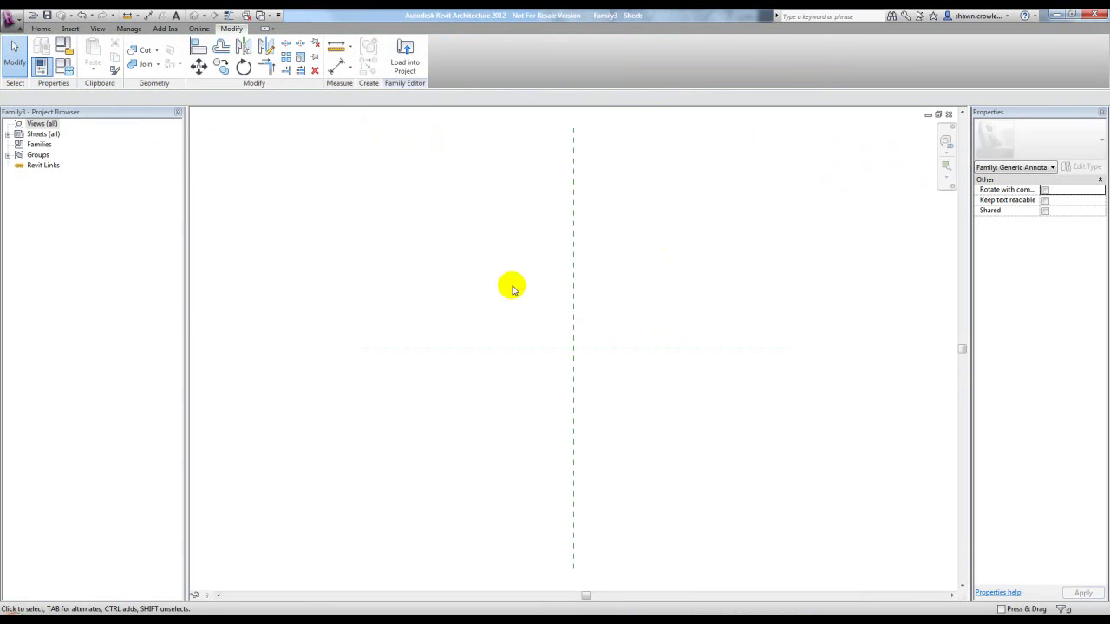
- Insert the HLK Seal and Signature image at the origin and set its width to 1.75"
{"action": "left_click", "coordinate": [67, 29]}
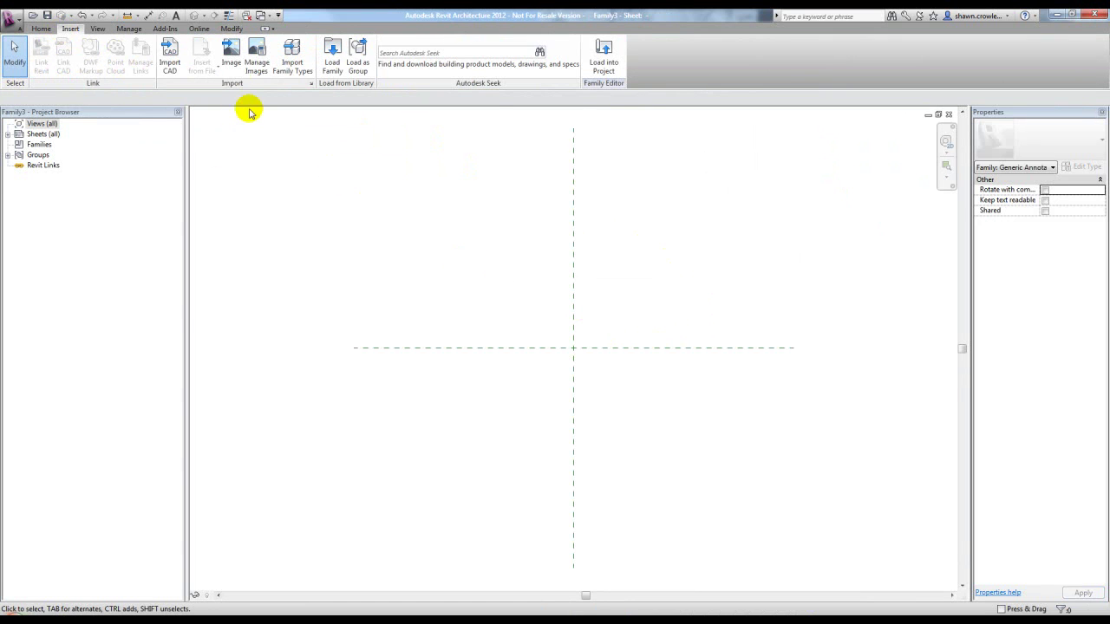
{"action": "left_click", "coordinate": [231, 50]}
{"action": "double_click", "coordinate": [178, 119]}
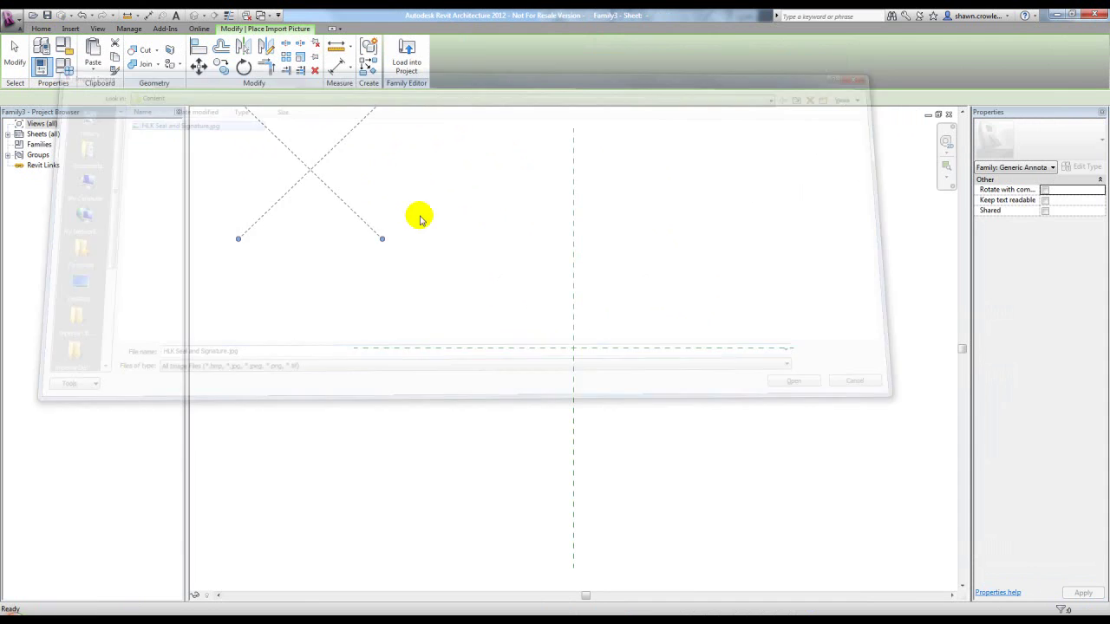
{"action": "left_click", "coordinate": [574, 350]}
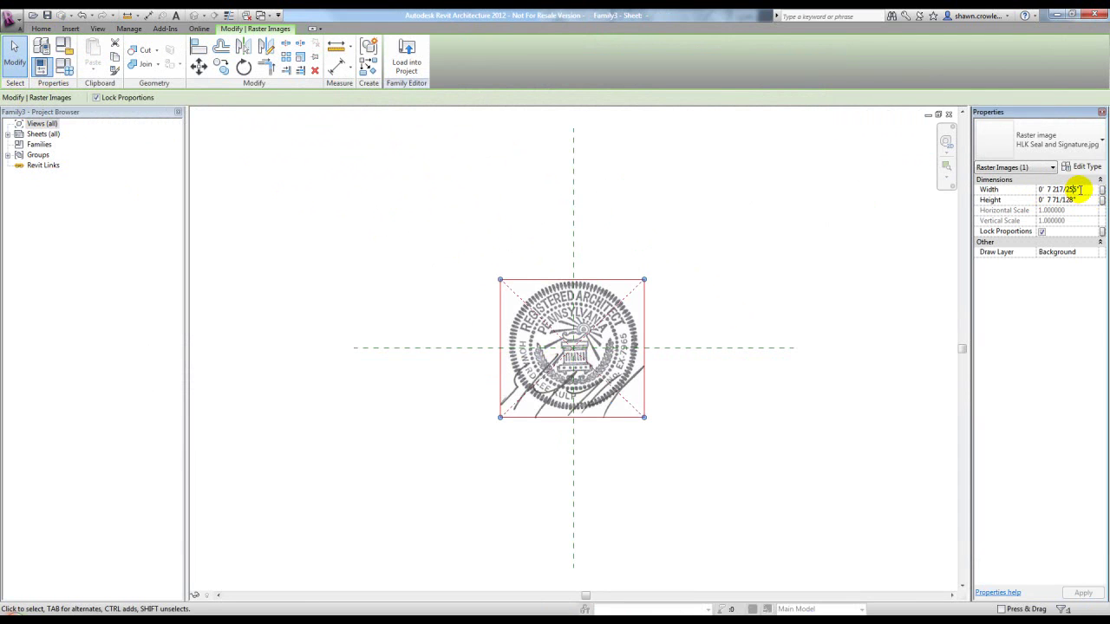
{"action": "left_click_drag", "start_coordinate": [1080, 198], "coordinate": [969, 193]}
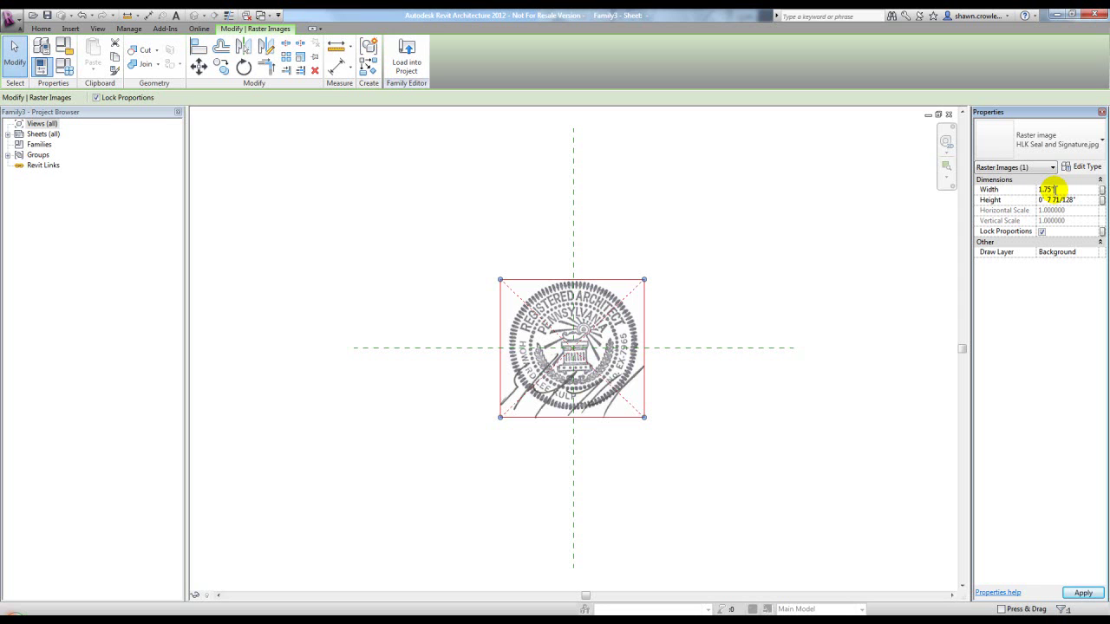
{"action": "left_click", "coordinate": [747, 232]}
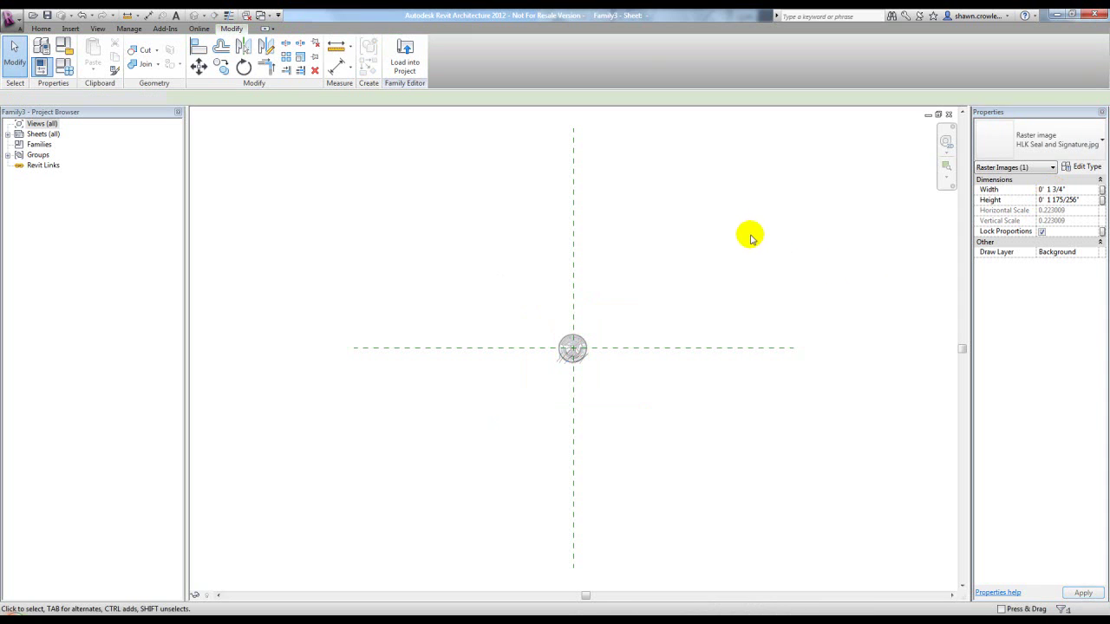
- Load the seal family into HKA - Title Block - 30x42.rfa
{"action": "left_click", "coordinate": [405, 53]}
{"action": "left_click", "coordinate": [484, 263]}
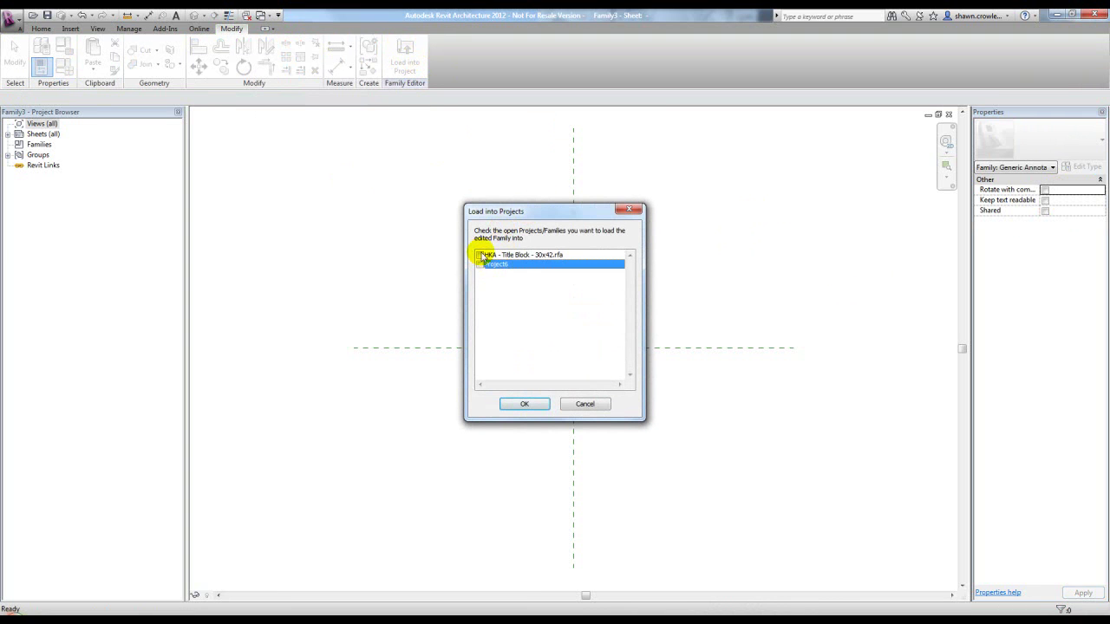
{"action": "left_click", "coordinate": [480, 255]}
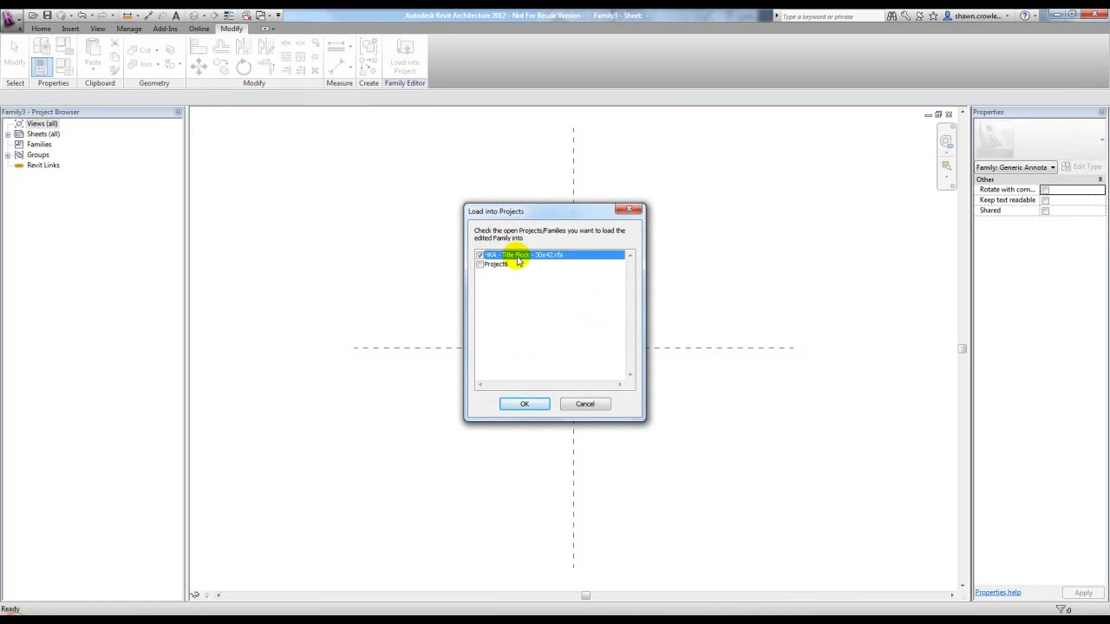
{"action": "left_click", "coordinate": [524, 403]}
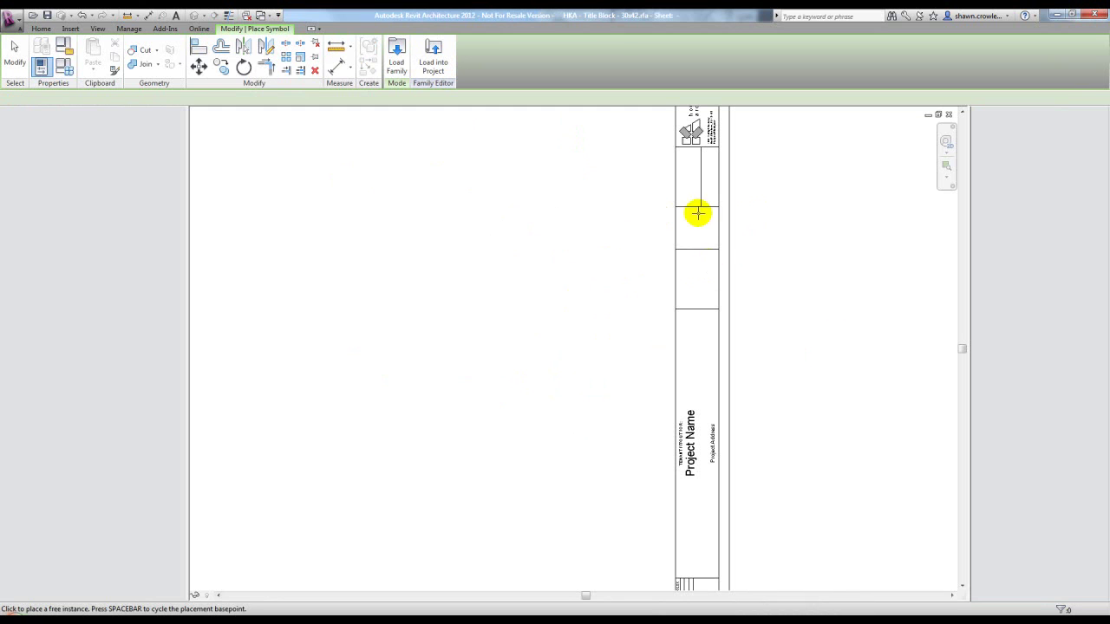
- Place the seal symbol in the title block's seal box above Project Name
{"action": "left_click", "coordinate": [696, 227]}
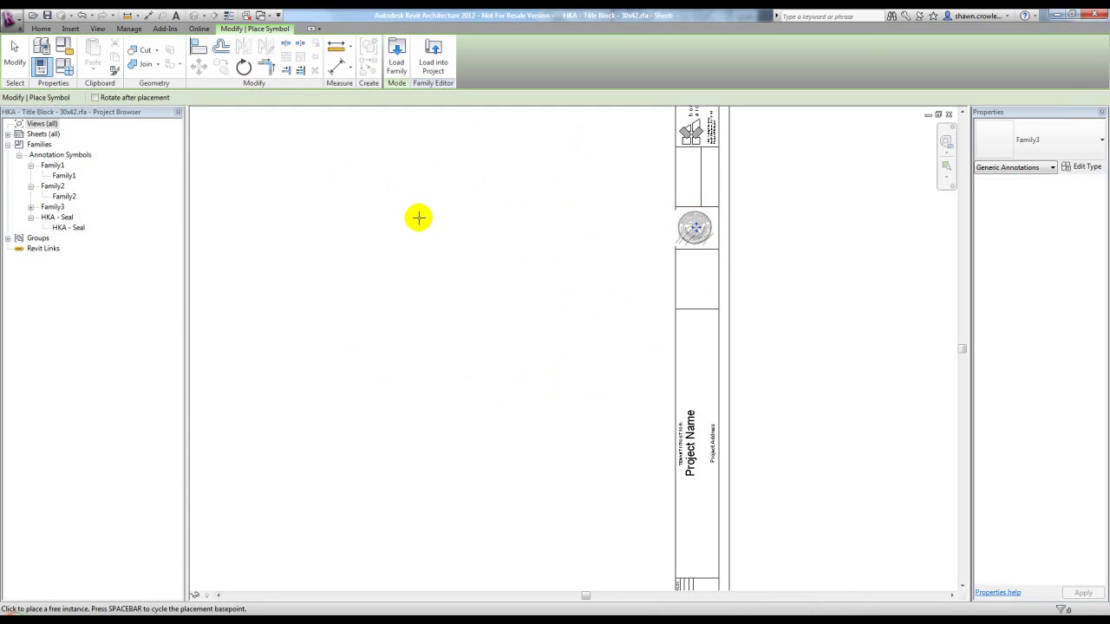
{"action": "left_click", "coordinate": [17, 56]}
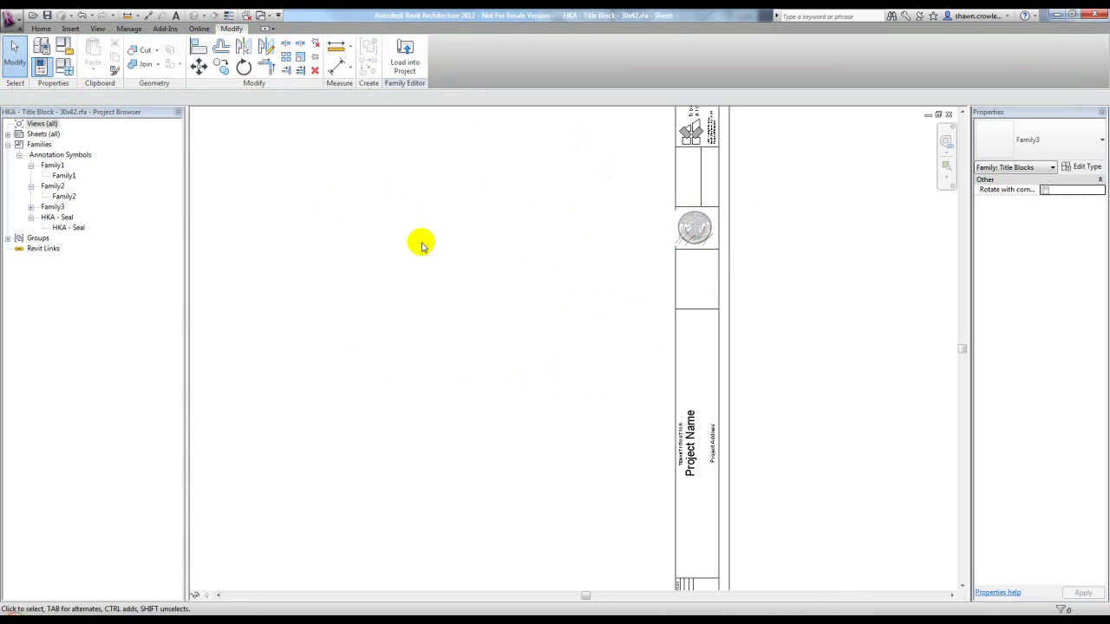
{"action": "left_click", "coordinate": [691, 227]}
{"action": "scroll", "coordinate": [698, 227], "scroll_direction": "up", "scroll_amount": 2}
{"action": "scroll", "coordinate": [745, 234], "scroll_direction": "down", "scroll_amount": 1}
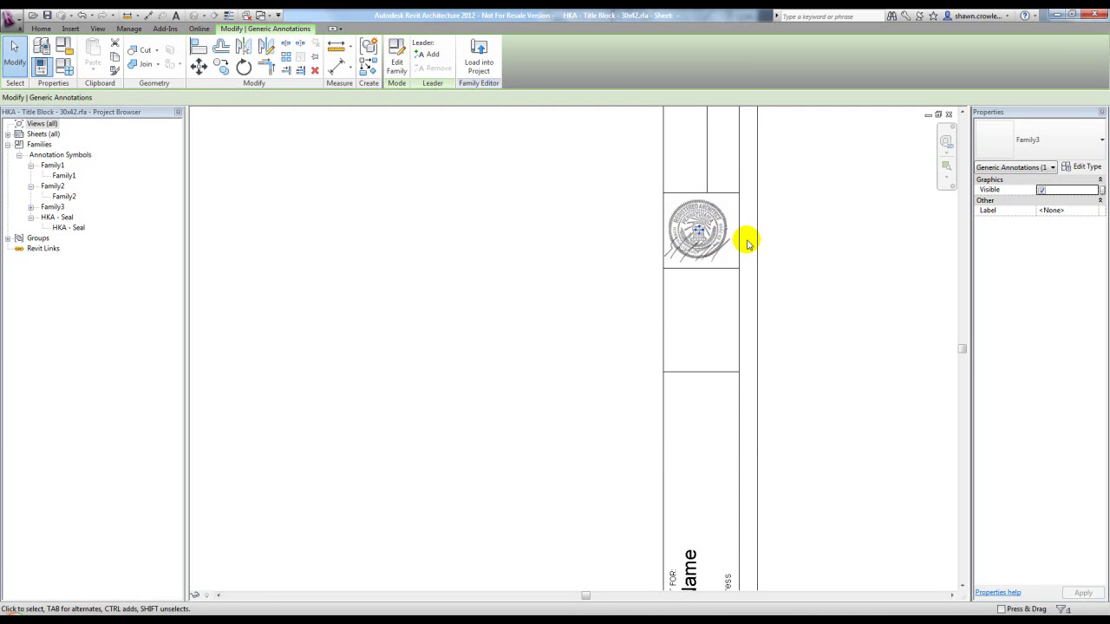
{"action": "left_click", "coordinate": [860, 230]}
{"action": "scroll", "coordinate": [856, 231], "scroll_direction": "down", "scroll_amount": 2}
{"action": "left_click", "coordinate": [773, 227]}
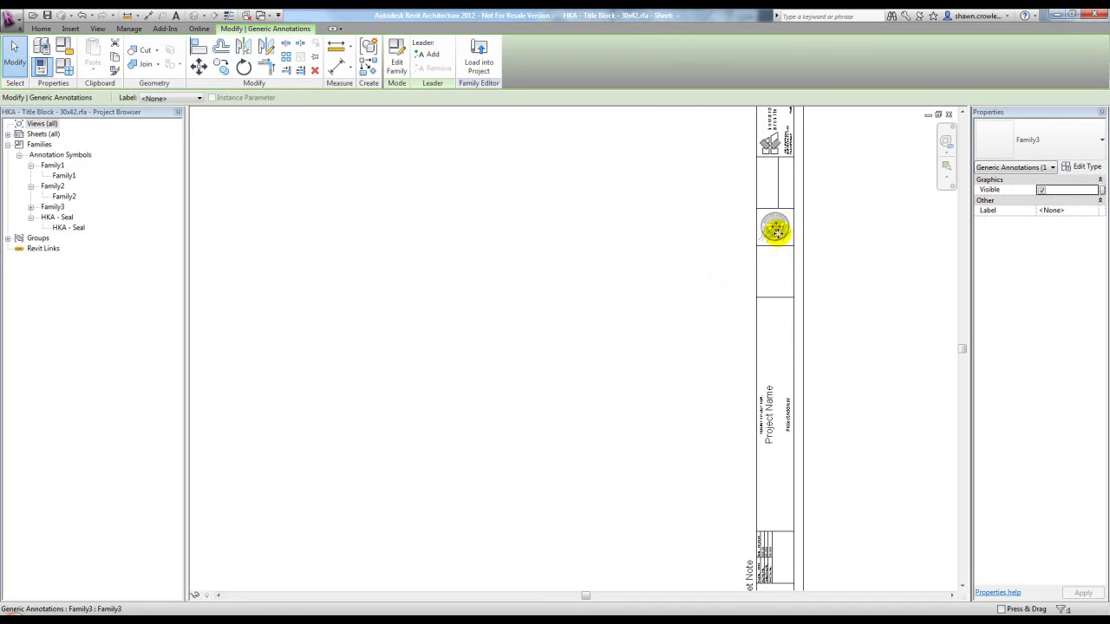
{"action": "middle_click_drag", "start_coordinate": [773, 227], "coordinate": [656, 208]}
{"action": "scroll", "coordinate": [662, 211], "scroll_direction": "up", "scroll_amount": 1}
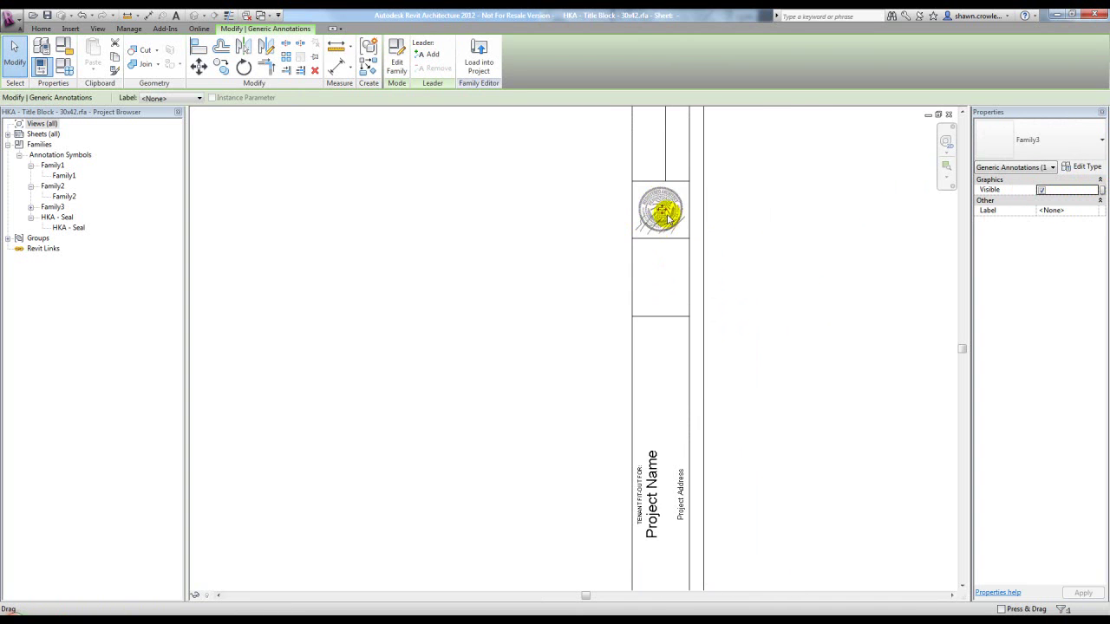
{"action": "left_click", "coordinate": [612, 218]}
{"action": "left_click", "coordinate": [670, 215]}
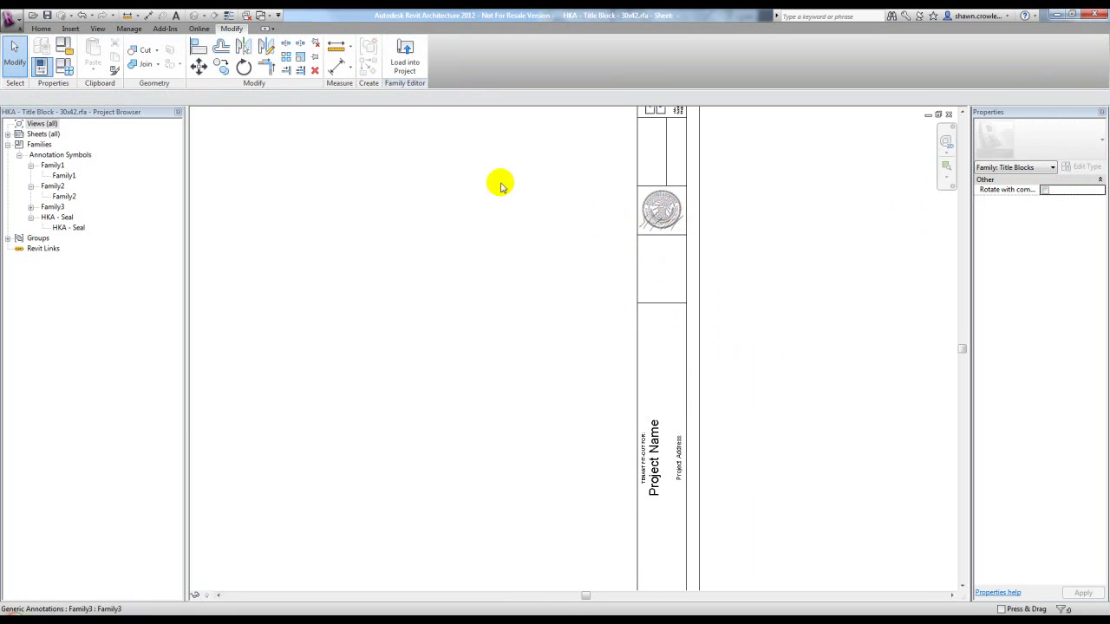
- Add a Yes/No type parameter named Digital Seal, grouped under Graphics, and apply it
{"action": "left_click", "coordinate": [66, 66]}
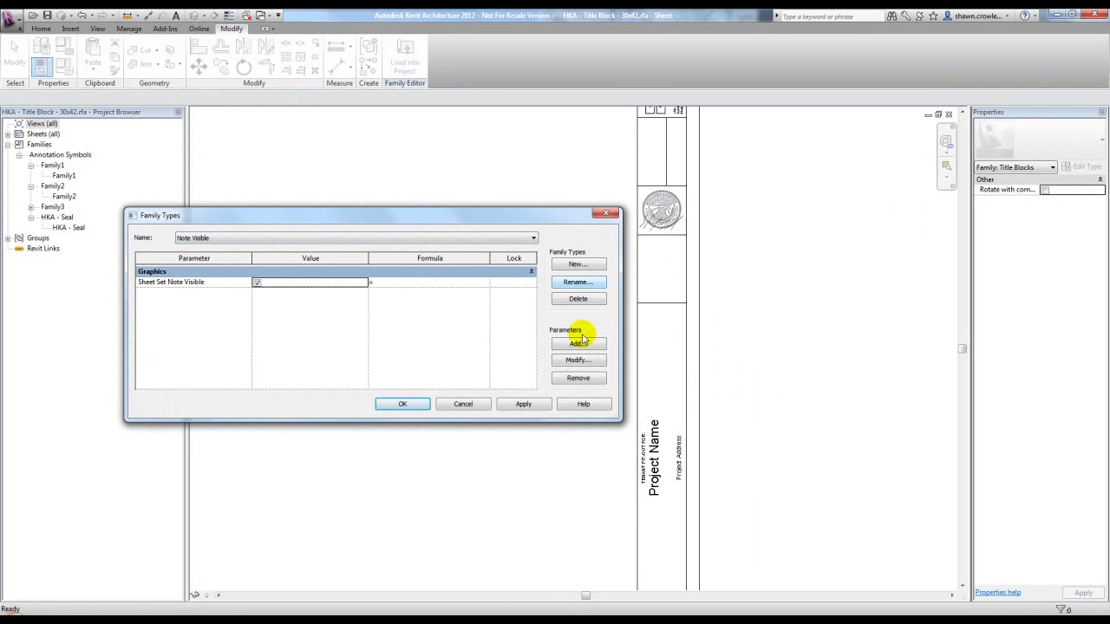
{"action": "left_click", "coordinate": [578, 345]}
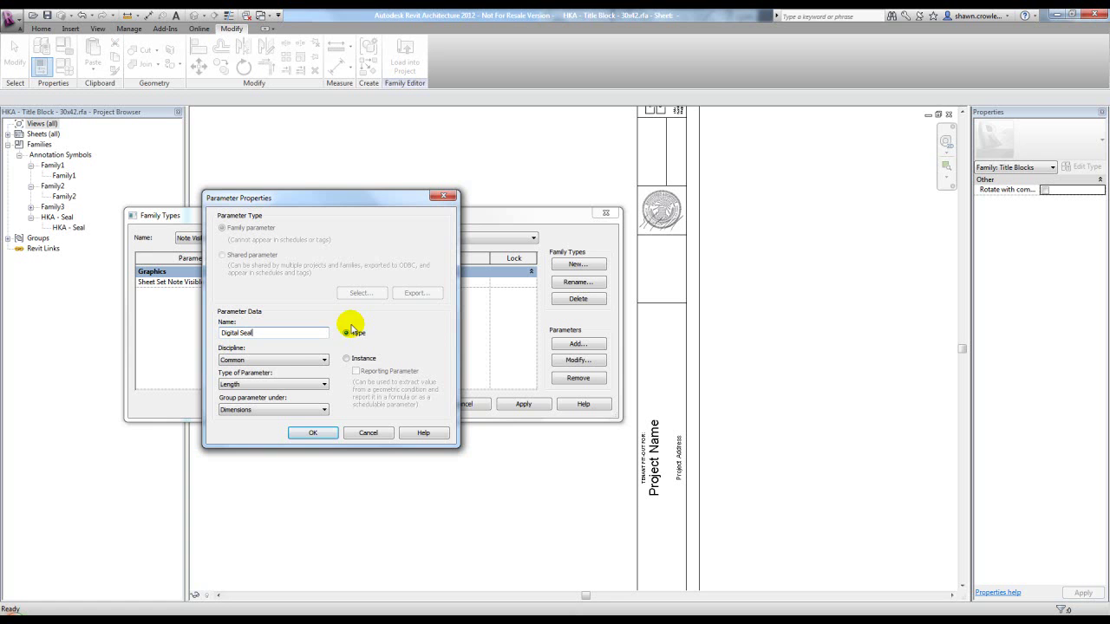
{"action": "left_click", "coordinate": [254, 384]}
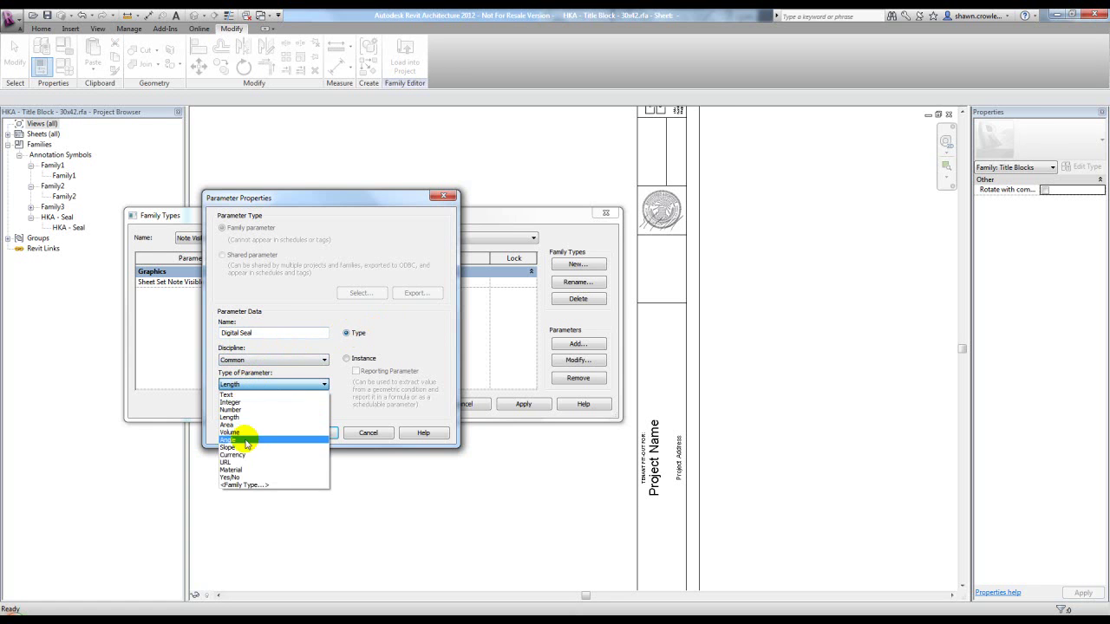
{"action": "left_click", "coordinate": [236, 464]}
{"action": "left_click", "coordinate": [240, 414]}
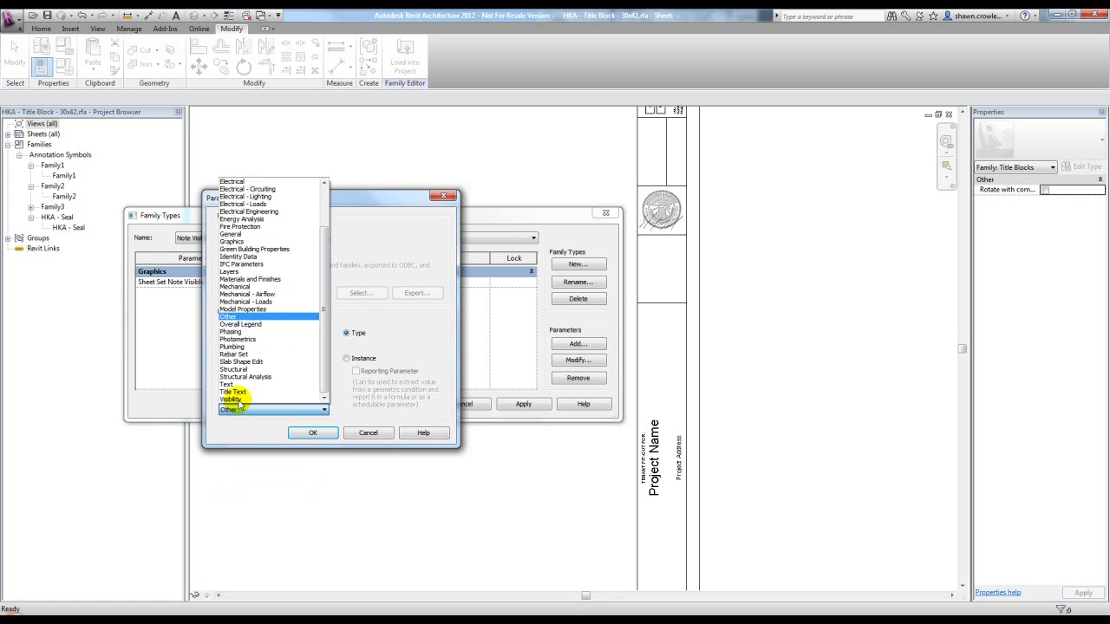
{"action": "left_click", "coordinate": [246, 243]}
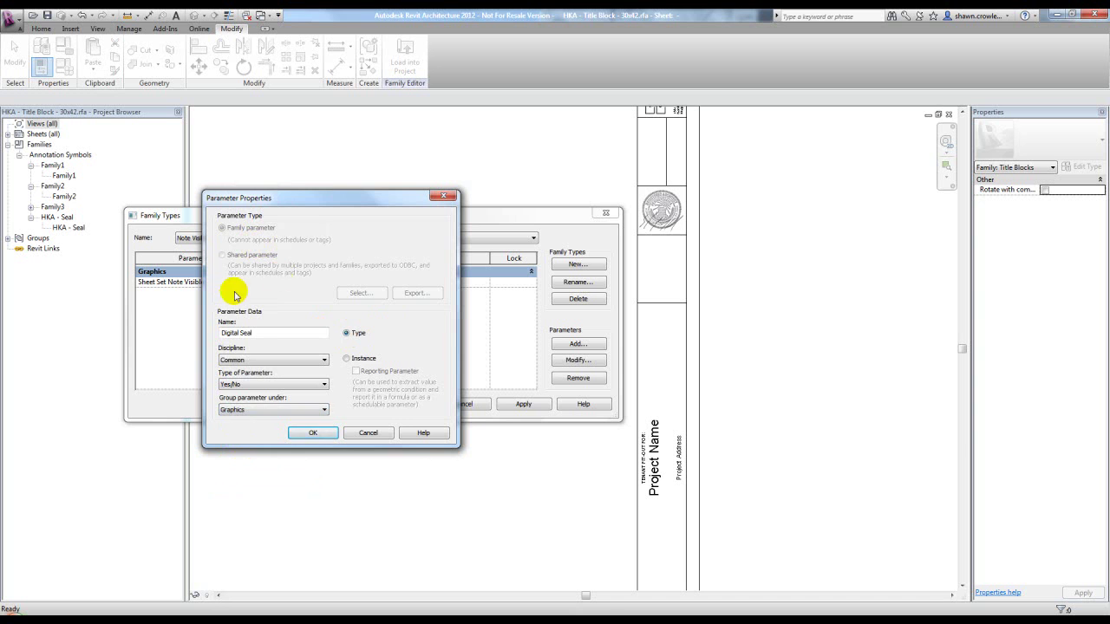
{"action": "left_click", "coordinate": [315, 434]}
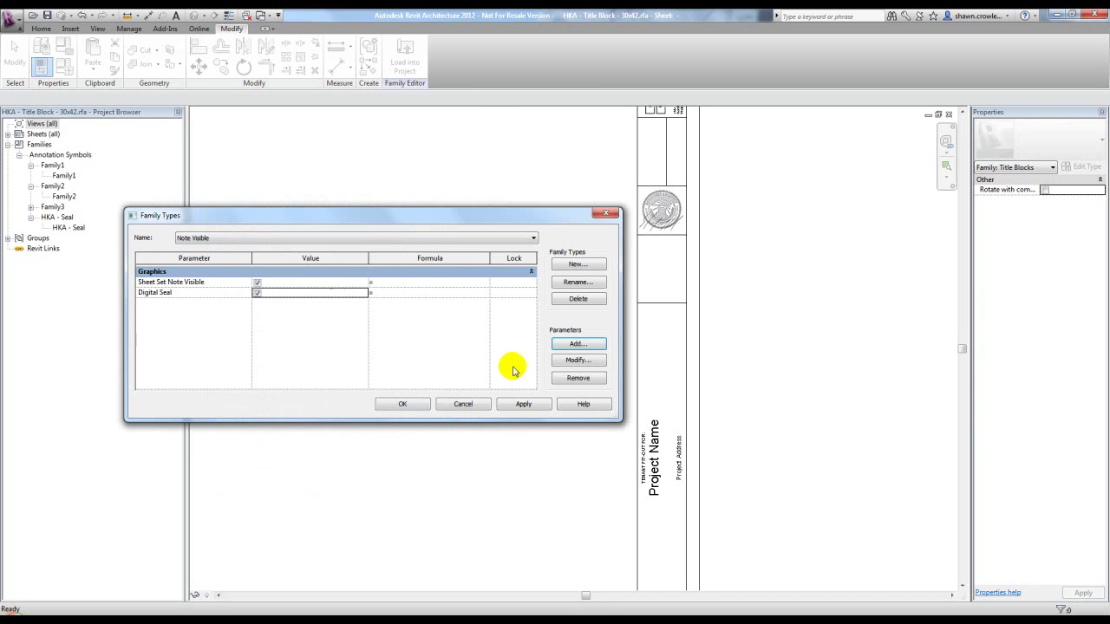
{"action": "left_click", "coordinate": [523, 406]}
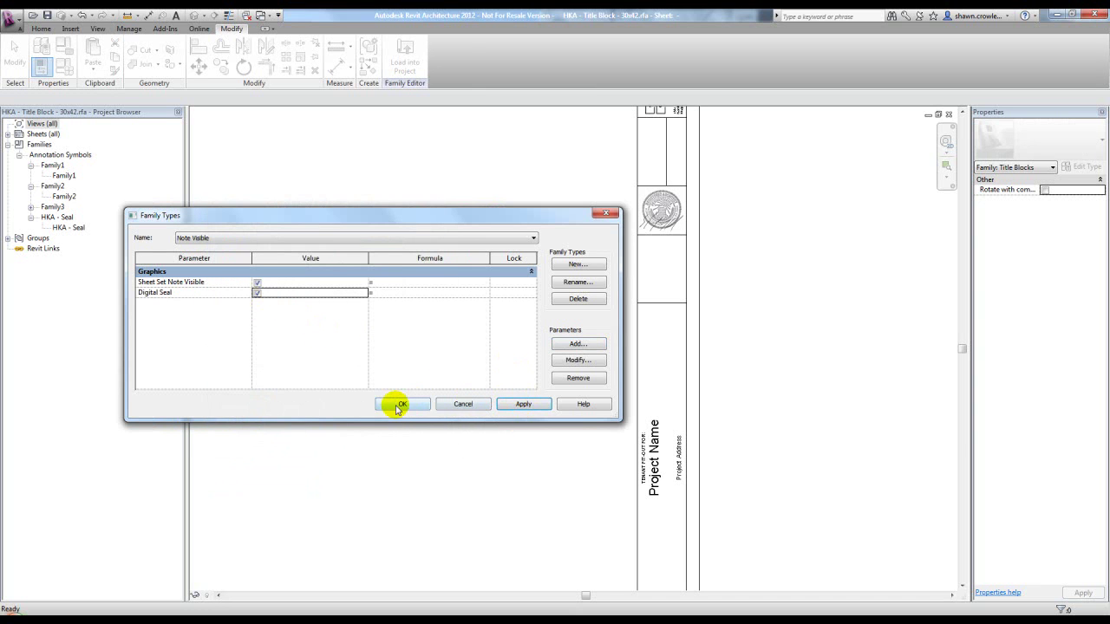
{"action": "left_click", "coordinate": [403, 404]}
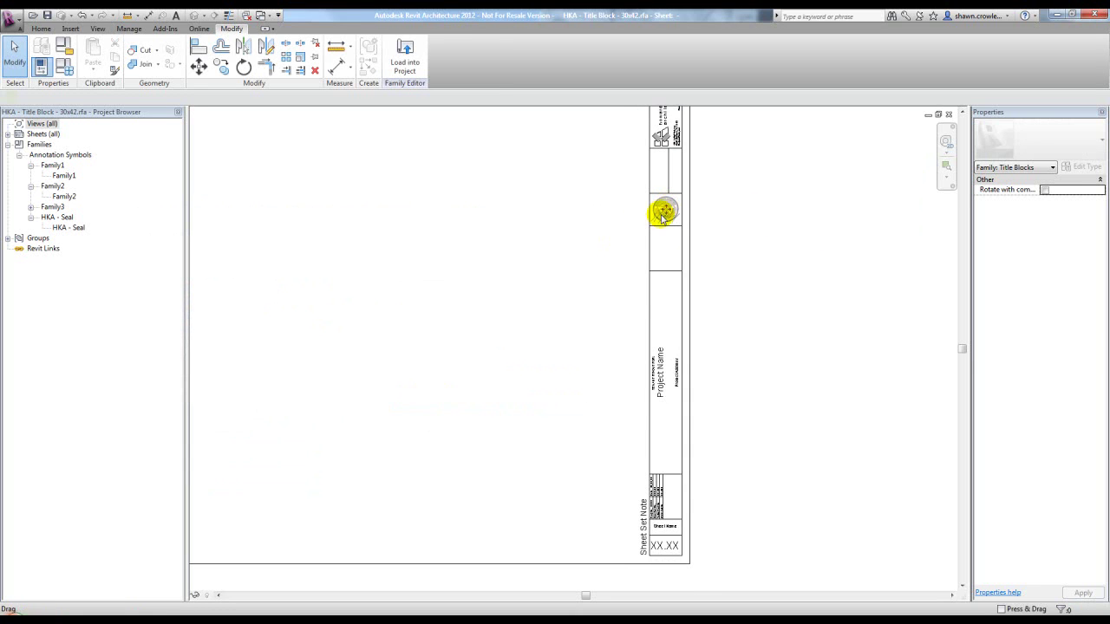
- Associate the seal image's Visible property with the Digital Seal parameter
{"action": "left_click", "coordinate": [663, 211]}
{"action": "left_click", "coordinate": [1098, 190]}
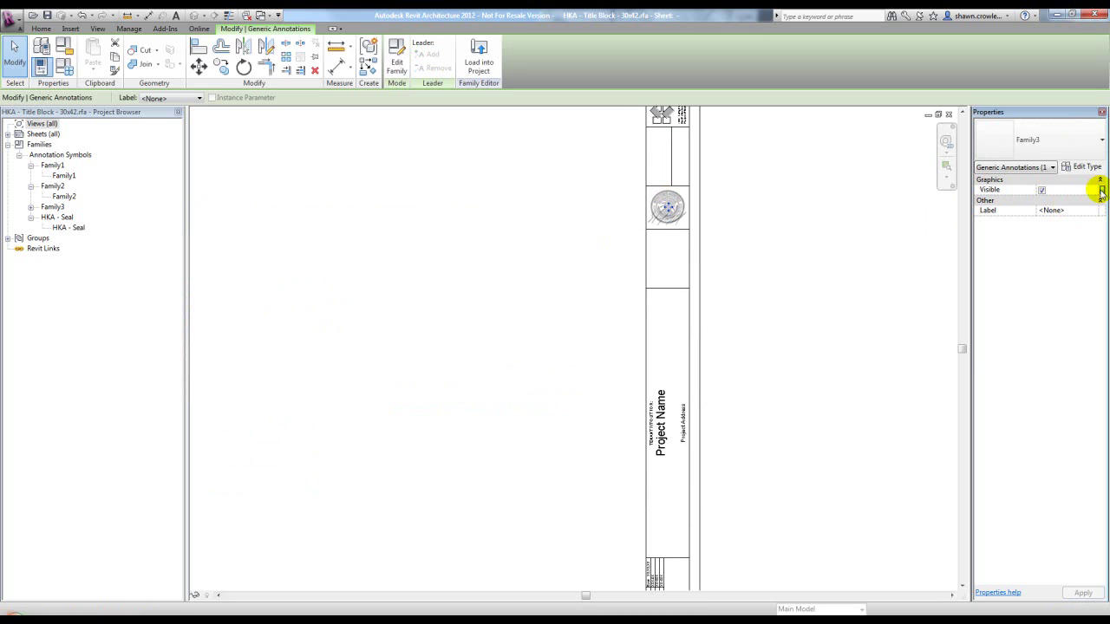
{"action": "left_click", "coordinate": [248, 212]}
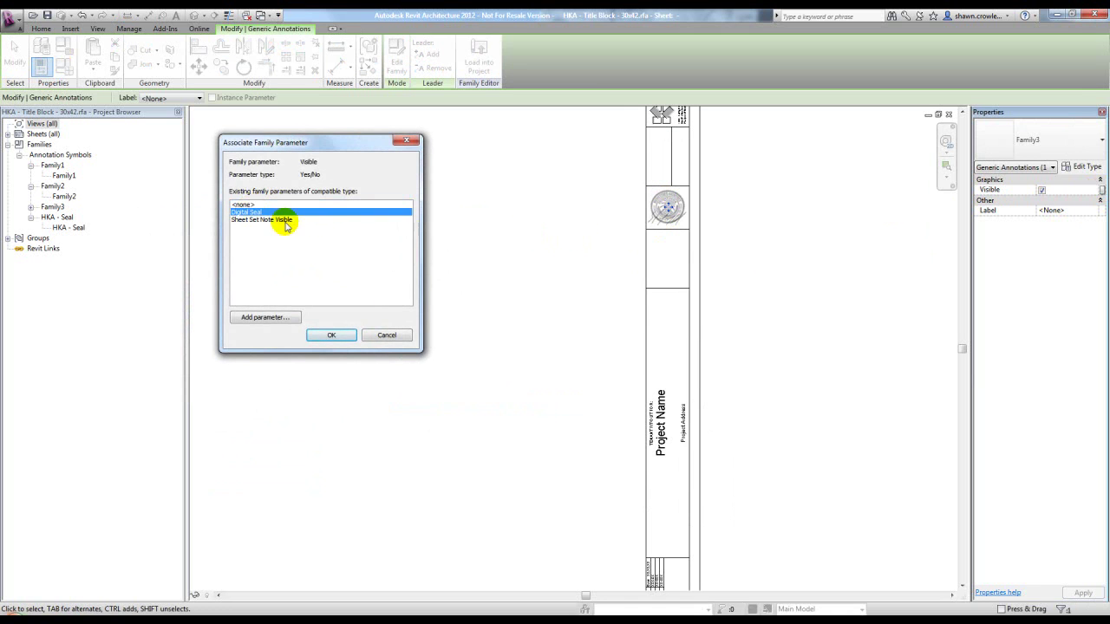
{"action": "left_click", "coordinate": [332, 335]}
{"action": "left_click", "coordinate": [564, 248]}
- Load the title block family into Project6
{"action": "left_click", "coordinate": [404, 57]}
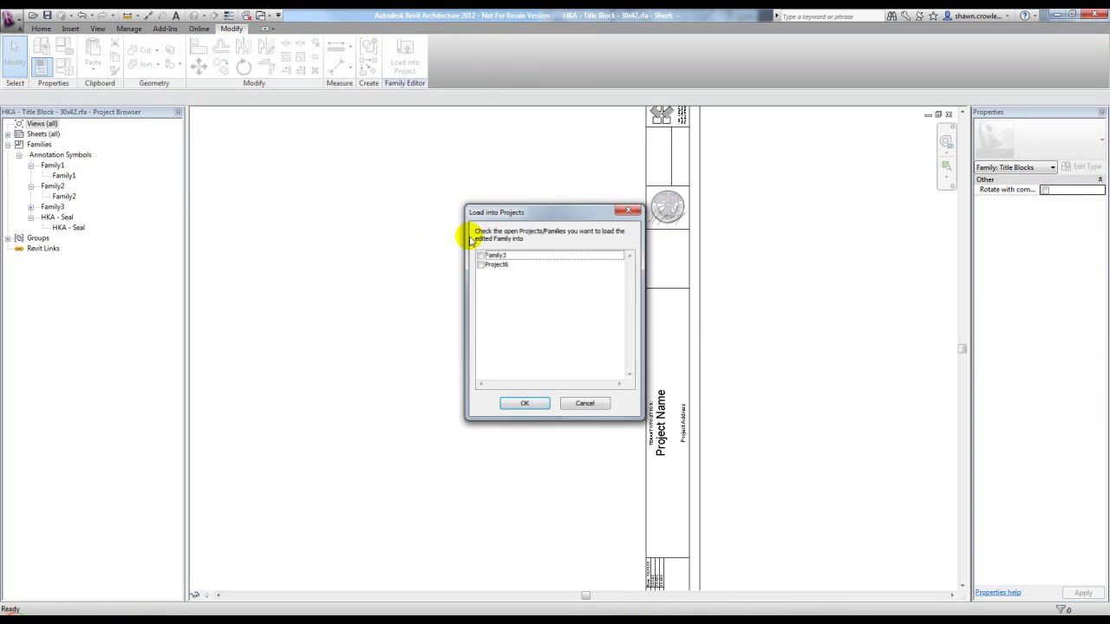
{"action": "left_click", "coordinate": [481, 265]}
{"action": "left_click", "coordinate": [525, 404]}
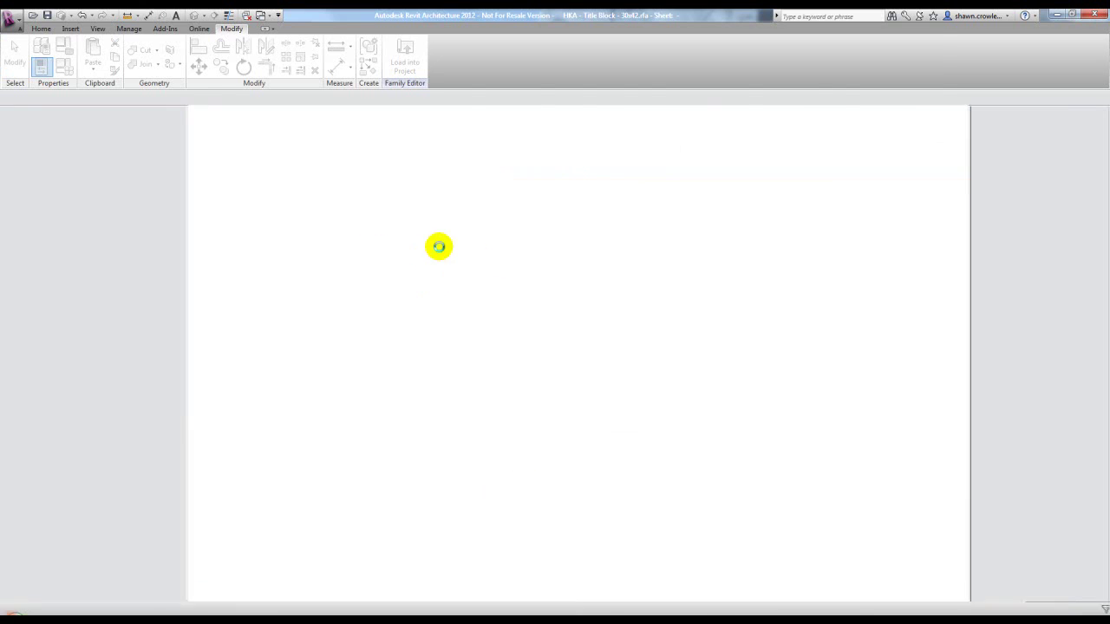
- Overwrite the existing title block and create sheet A103 with the Note Visible title block
{"action": "left_click", "coordinate": [535, 294]}
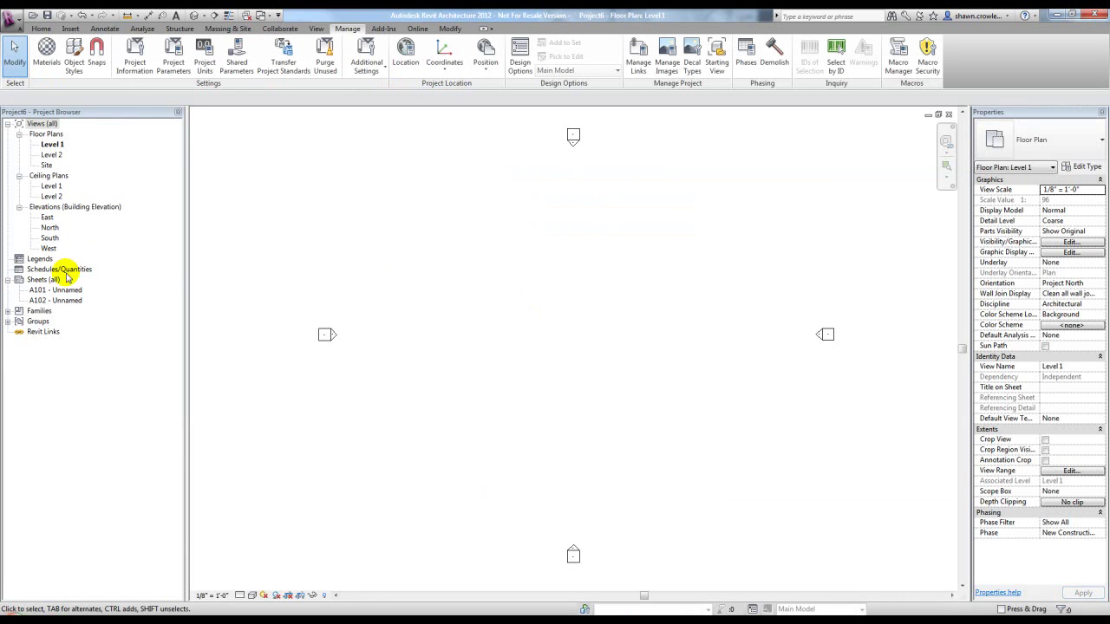
{"action": "left_click", "coordinate": [61, 279]}
{"action": "right_click", "coordinate": [60, 279]}
{"action": "left_click", "coordinate": [67, 291]}
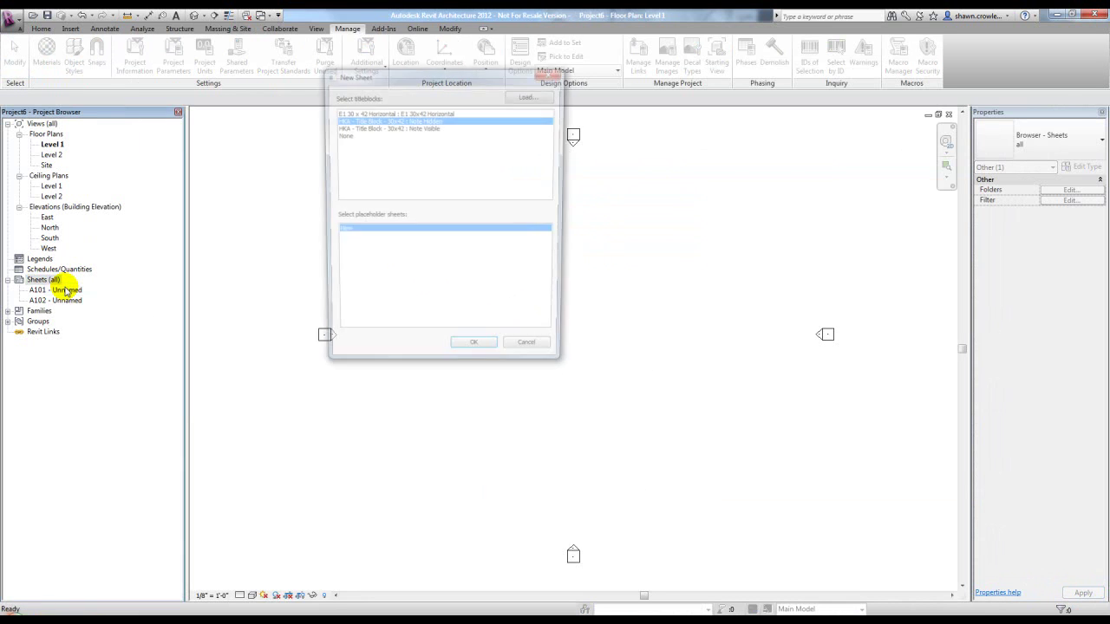
{"action": "left_click", "coordinate": [422, 128]}
{"action": "left_click", "coordinate": [468, 355]}
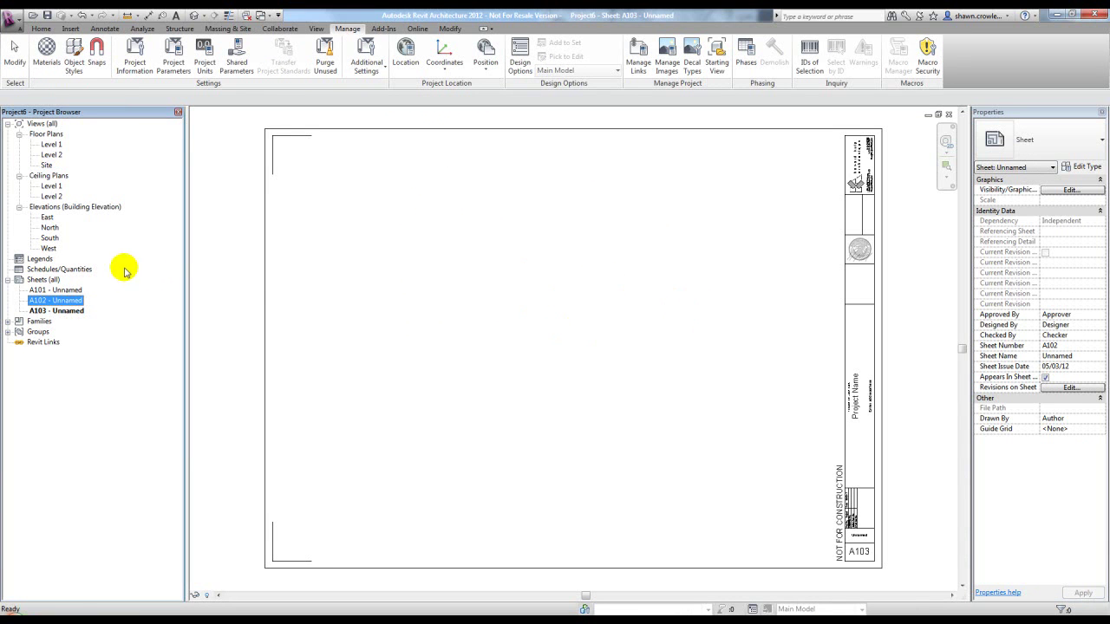
{"action": "left_click", "coordinate": [887, 231]}
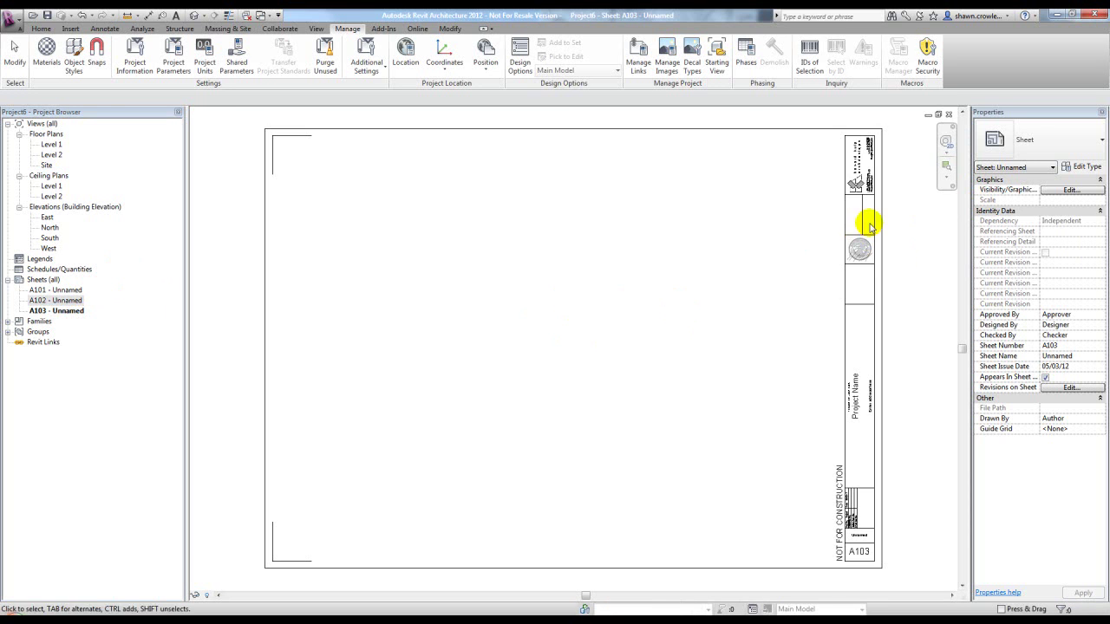
{"action": "left_click_drag", "start_coordinate": [915, 246], "coordinate": [853, 201]}
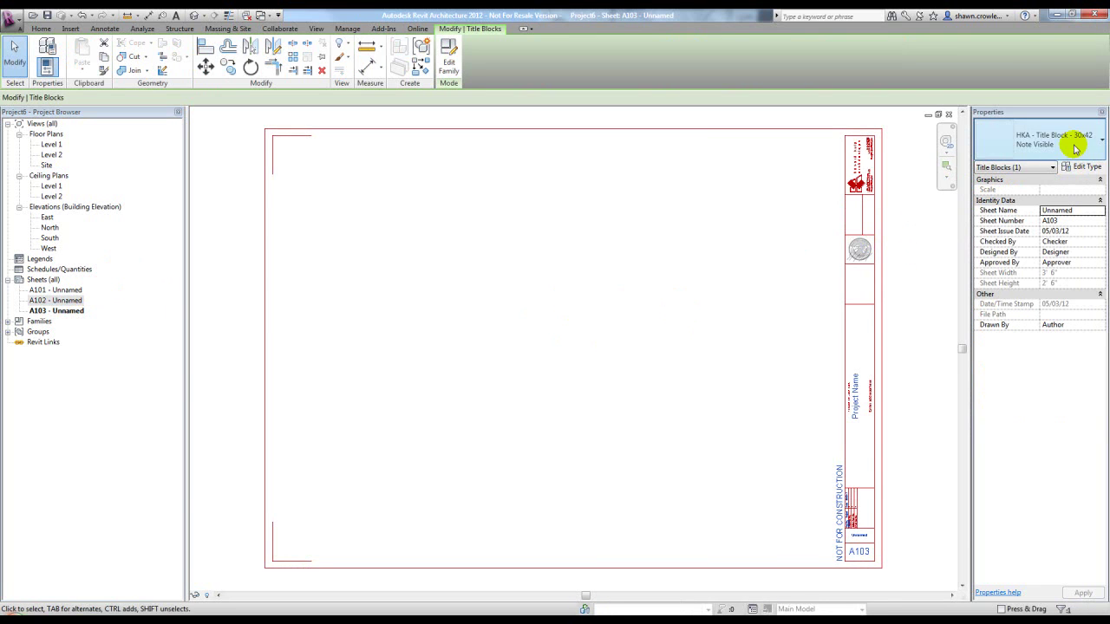
- Switch sheet A102's title block to the Note Visible type
{"action": "double_click", "coordinate": [58, 300]}
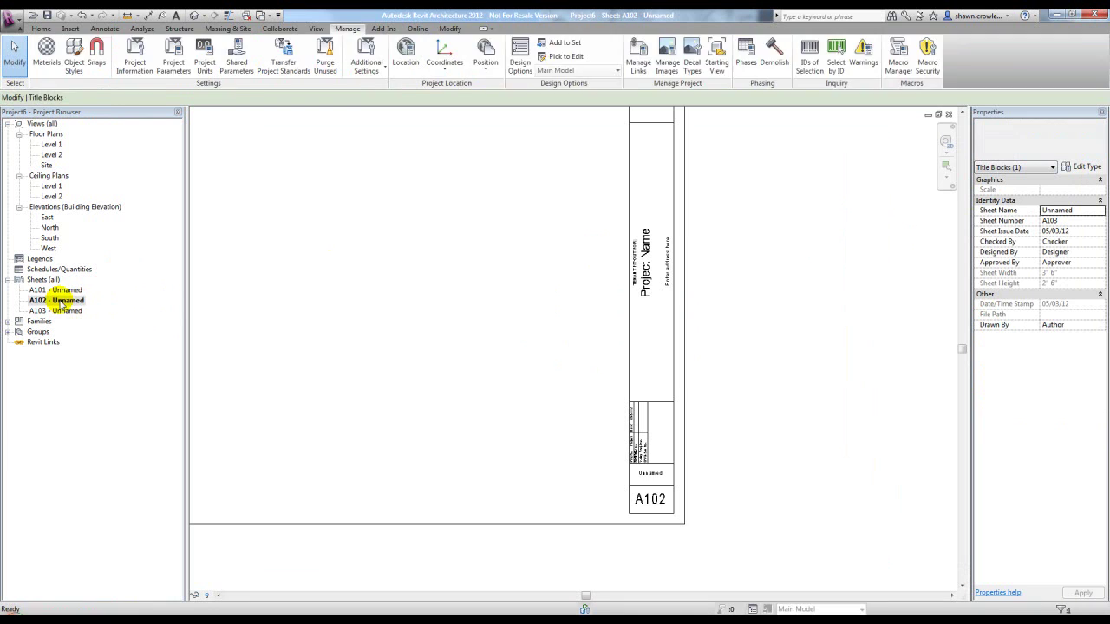
{"action": "left_click", "coordinate": [755, 241]}
{"action": "left_click", "coordinate": [645, 229]}
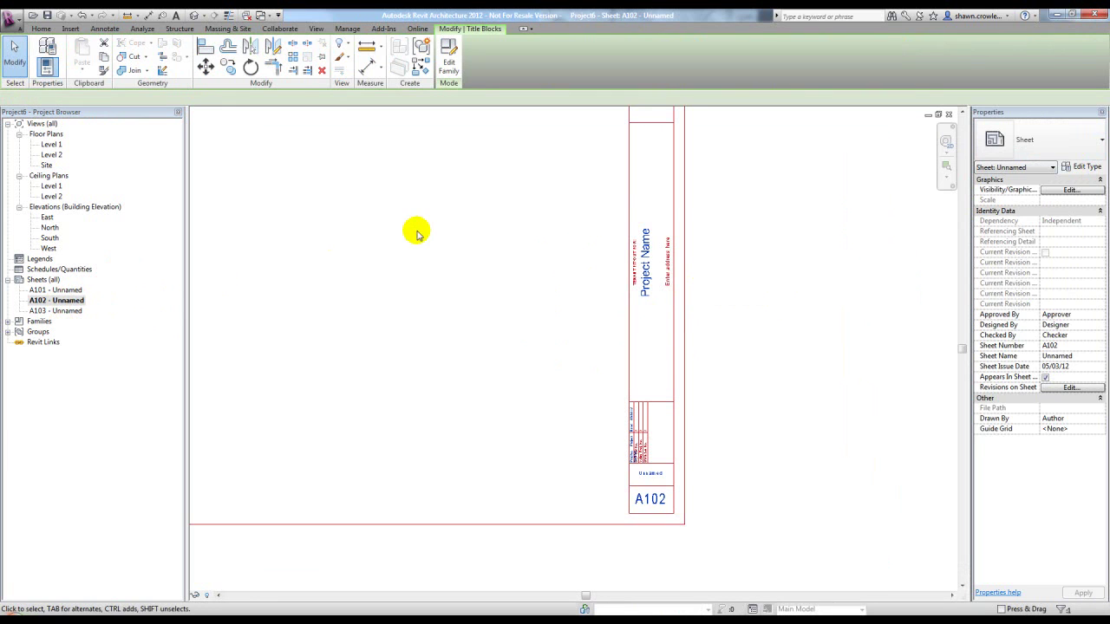
{"action": "left_click", "coordinate": [1052, 141]}
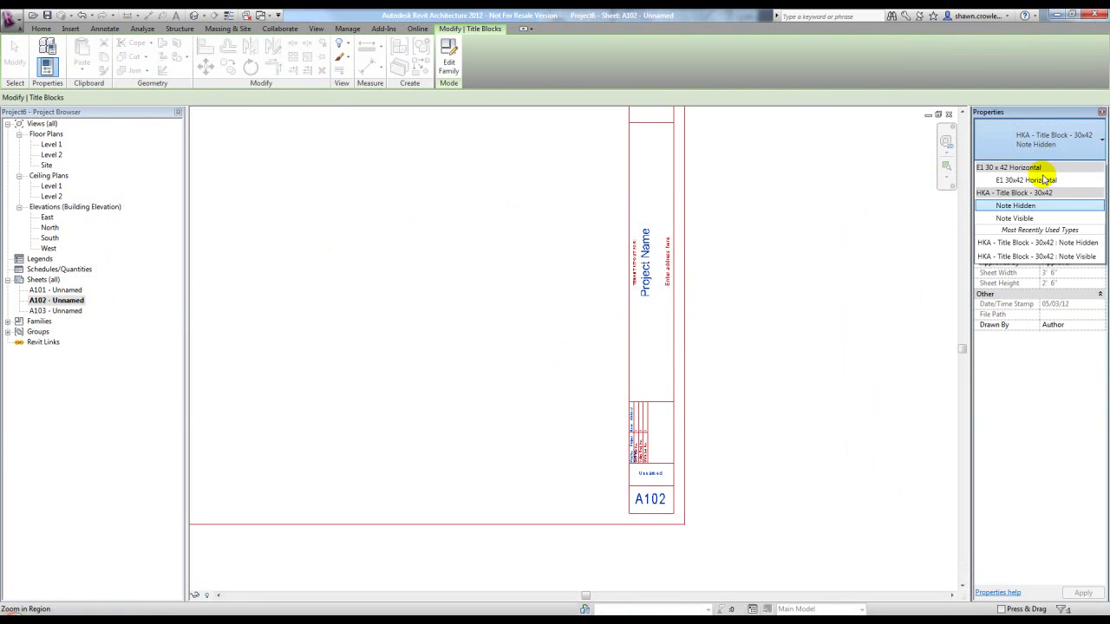
{"action": "left_click", "coordinate": [1014, 217]}
{"action": "left_click", "coordinate": [855, 216]}
- Open sheet A101 and select its title block to inspect the seal and note
{"action": "double_click", "coordinate": [54, 289]}
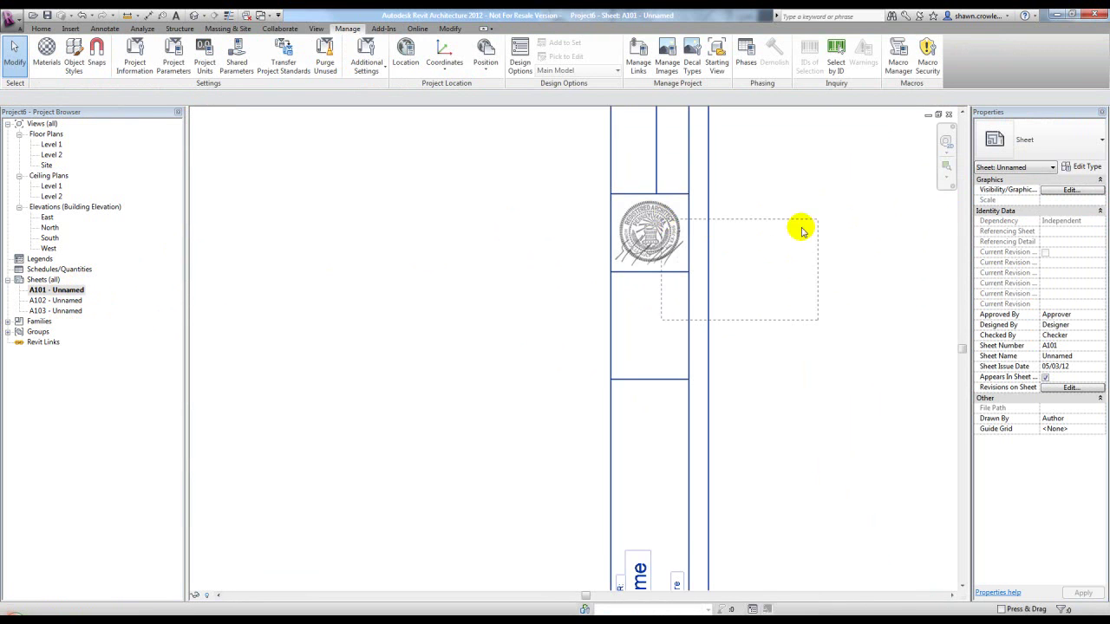
{"action": "left_click", "coordinate": [798, 228]}
{"action": "left_click", "coordinate": [782, 284]}
{"action": "scroll", "coordinate": [763, 243], "scroll_direction": "down", "scroll_amount": 6}
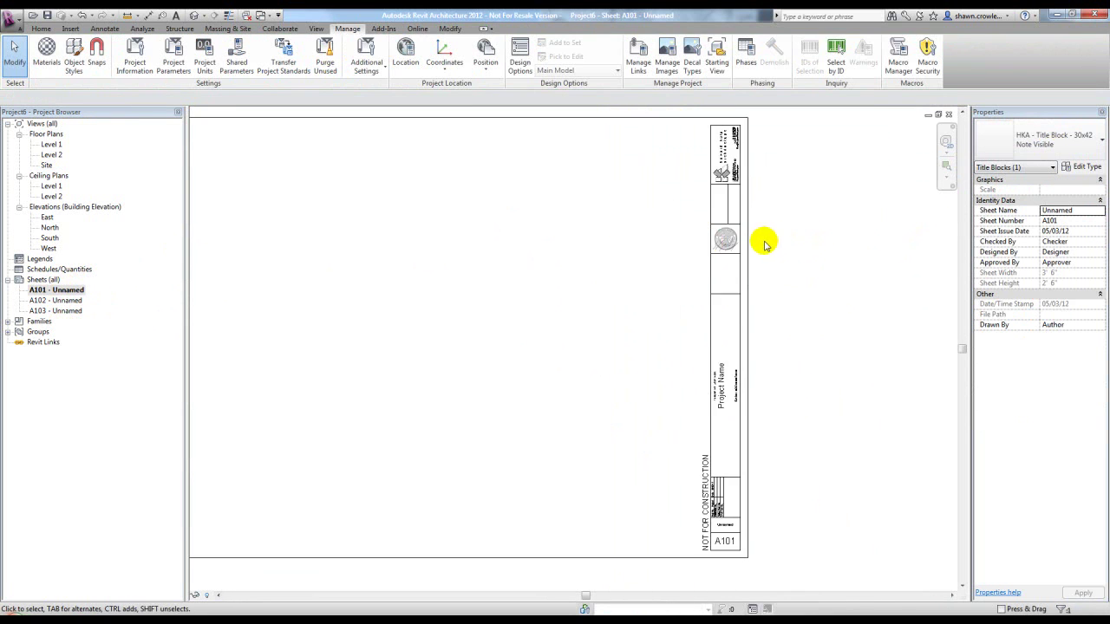
{"action": "scroll", "coordinate": [861, 307], "scroll_direction": "up", "scroll_amount": 5}
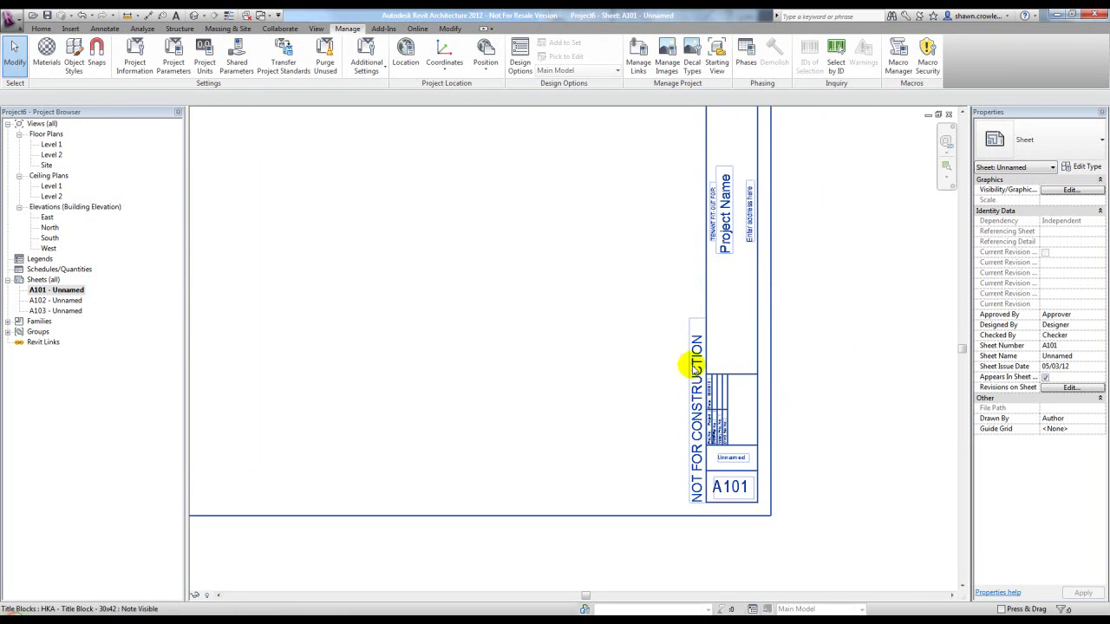
{"action": "scroll", "coordinate": [709, 251], "scroll_direction": "down", "scroll_amount": 2}
{"action": "scroll", "coordinate": [788, 249], "scroll_direction": "up", "scroll_amount": 1}
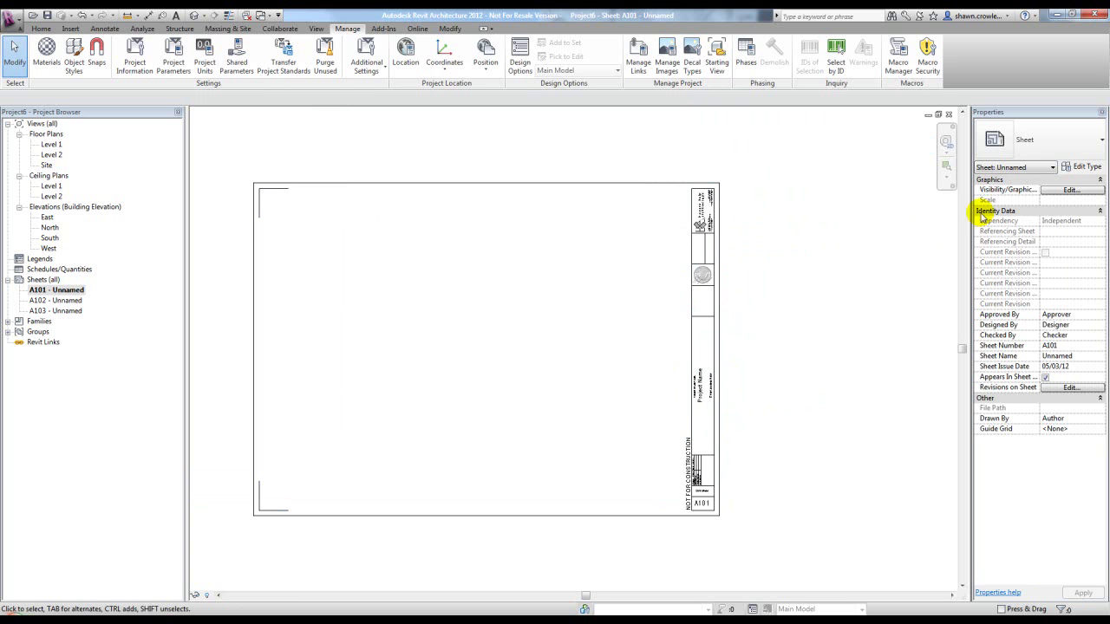
- Untick Sheet Set Note Visible and Digital Seal for the Note Visible type and apply
{"action": "left_click", "coordinate": [716, 231]}
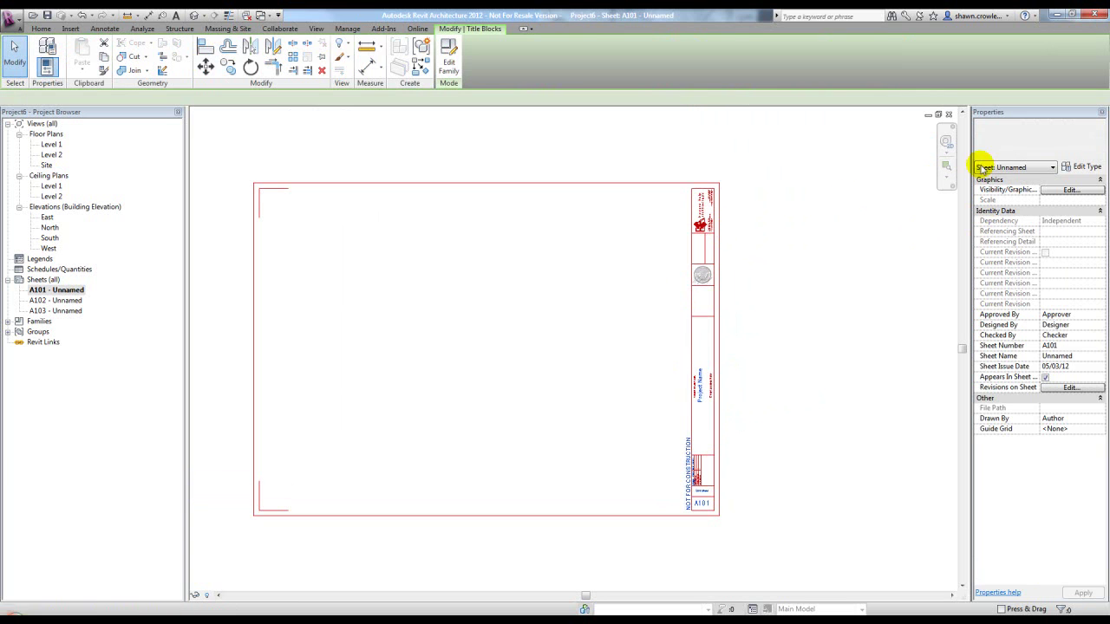
{"action": "left_click", "coordinate": [1081, 166]}
{"action": "left_click", "coordinate": [346, 183]}
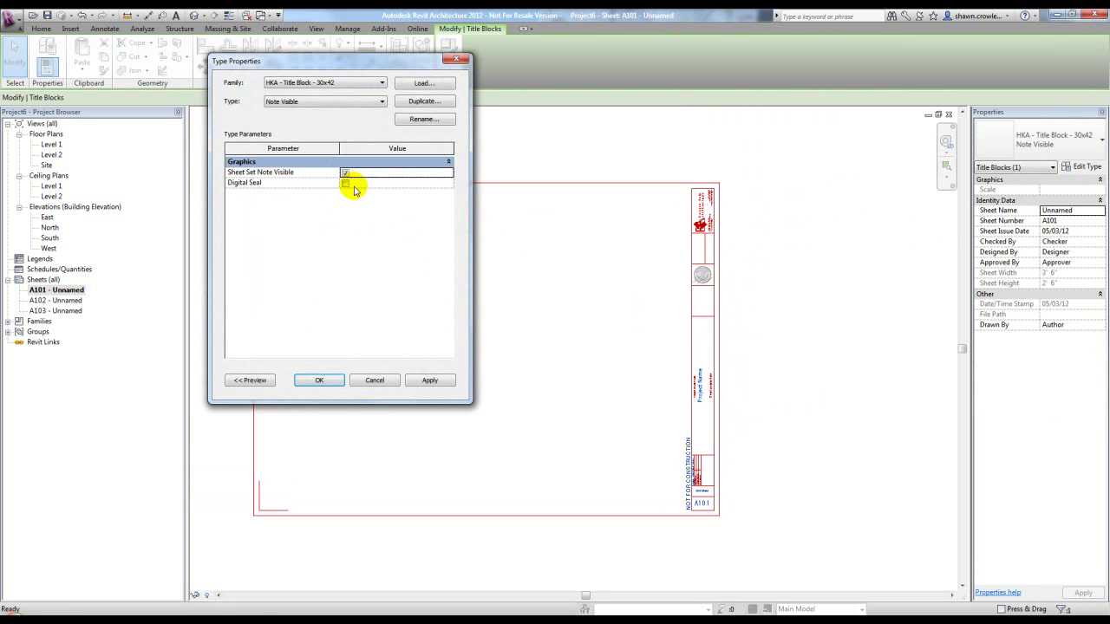
{"action": "left_click", "coordinate": [429, 381]}
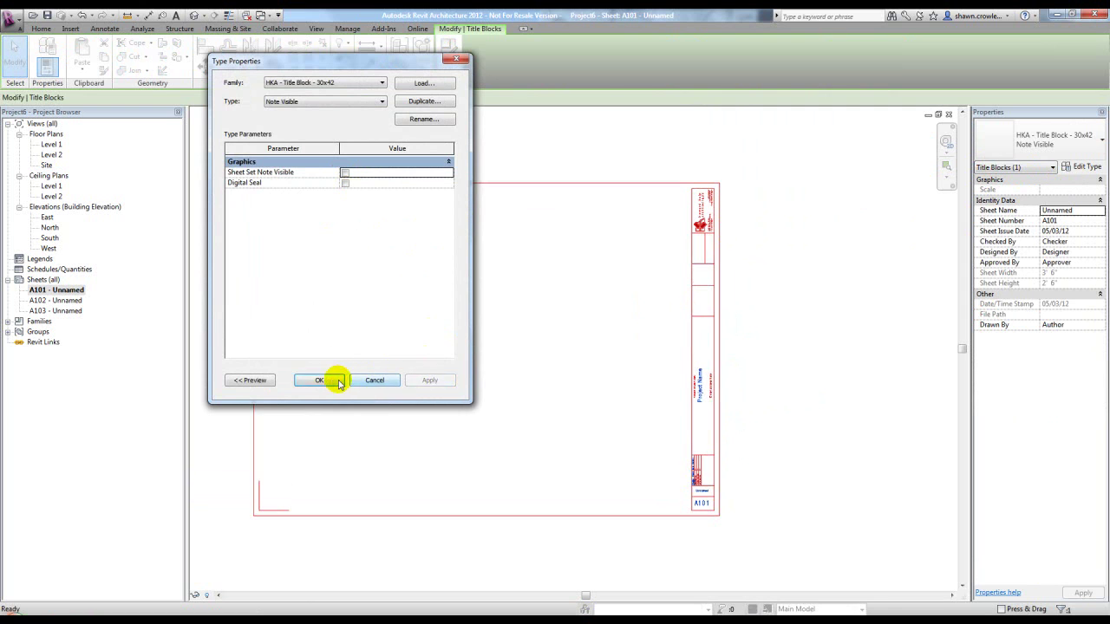
{"action": "left_click", "coordinate": [322, 380]}
{"action": "left_click", "coordinate": [755, 317]}
- Open sheets A102 and A103 to check the note and seal are gone
{"action": "double_click", "coordinate": [31, 301]}
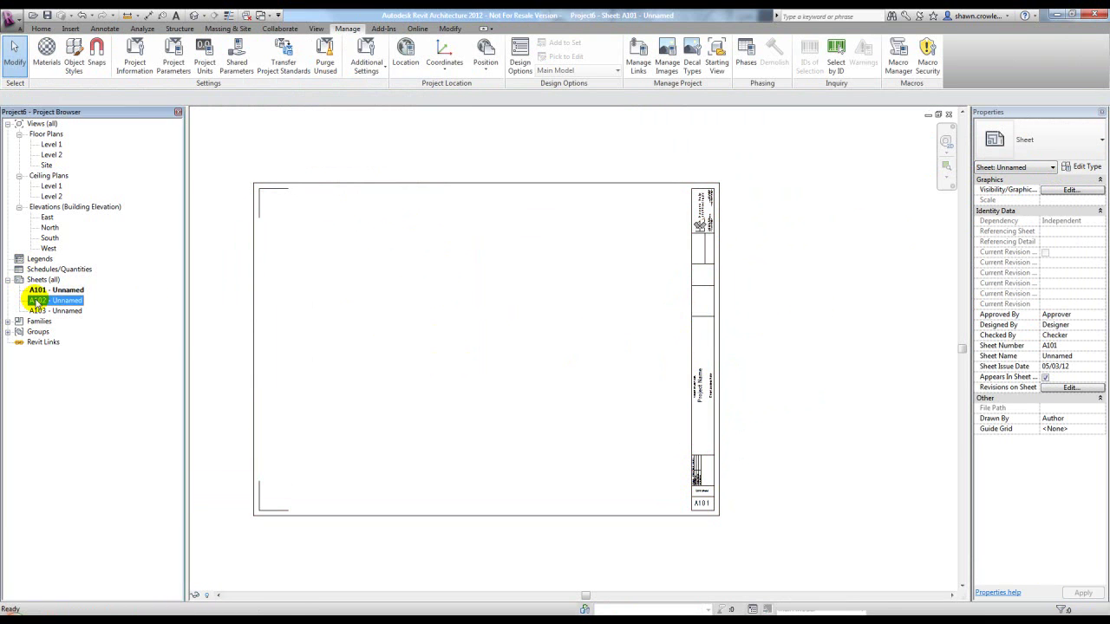
{"action": "double_click", "coordinate": [56, 310]}
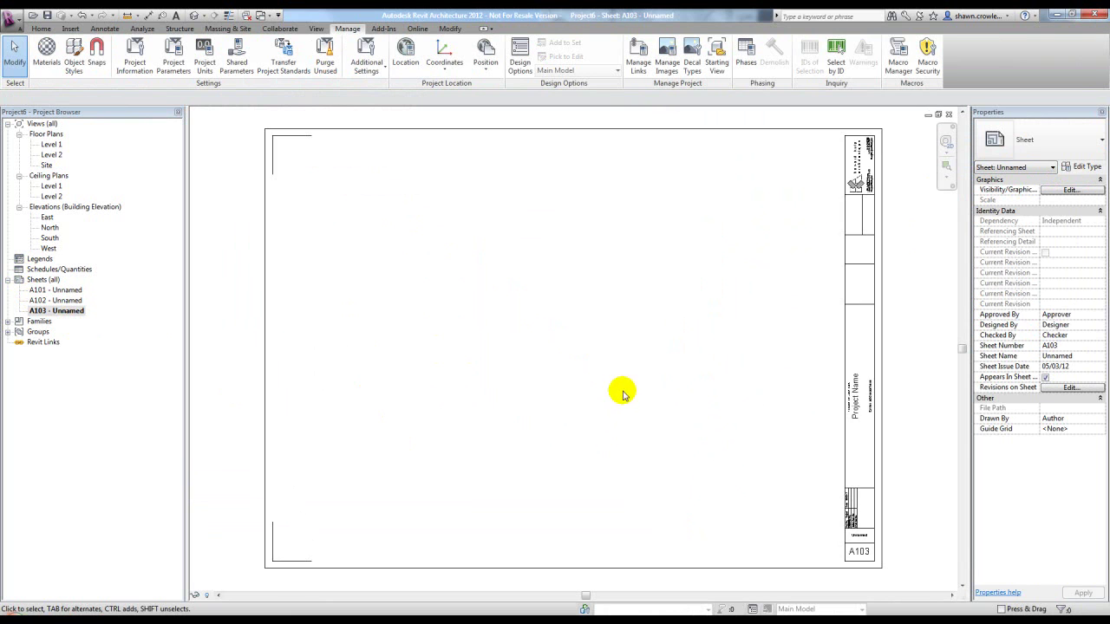
{"action": "scroll", "coordinate": [622, 393], "scroll_direction": "down", "scroll_amount": 1}
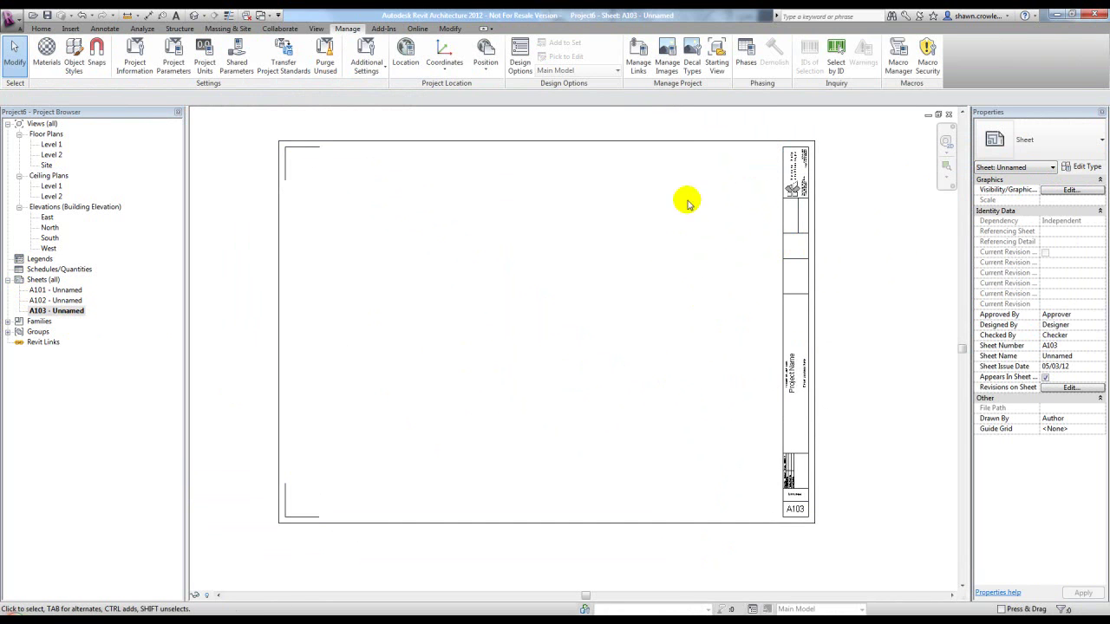